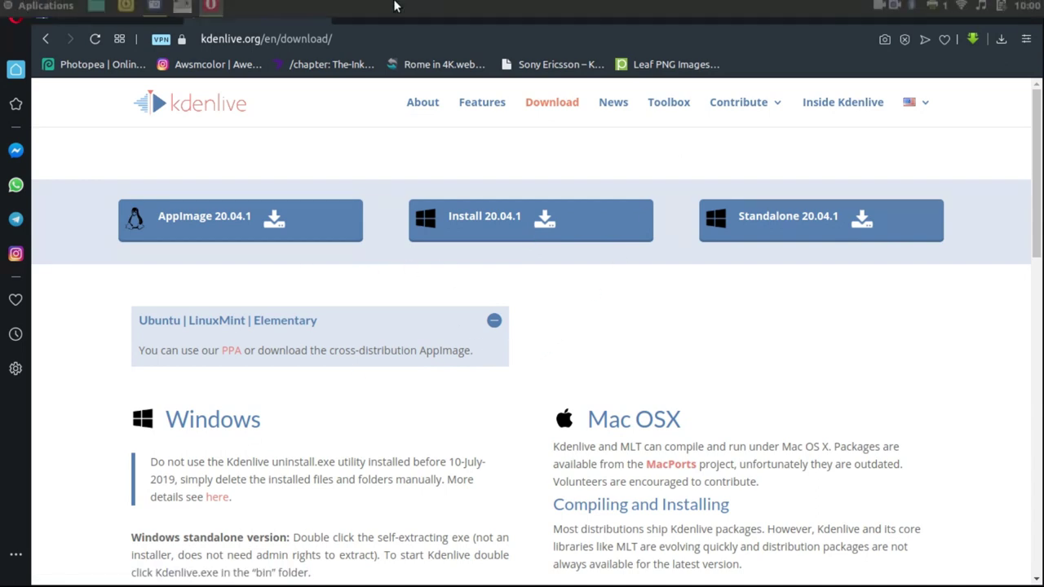
- Launch Kdenlive from the Sound & Video applications
{"action": "left_click", "coordinate": [6, 15]}
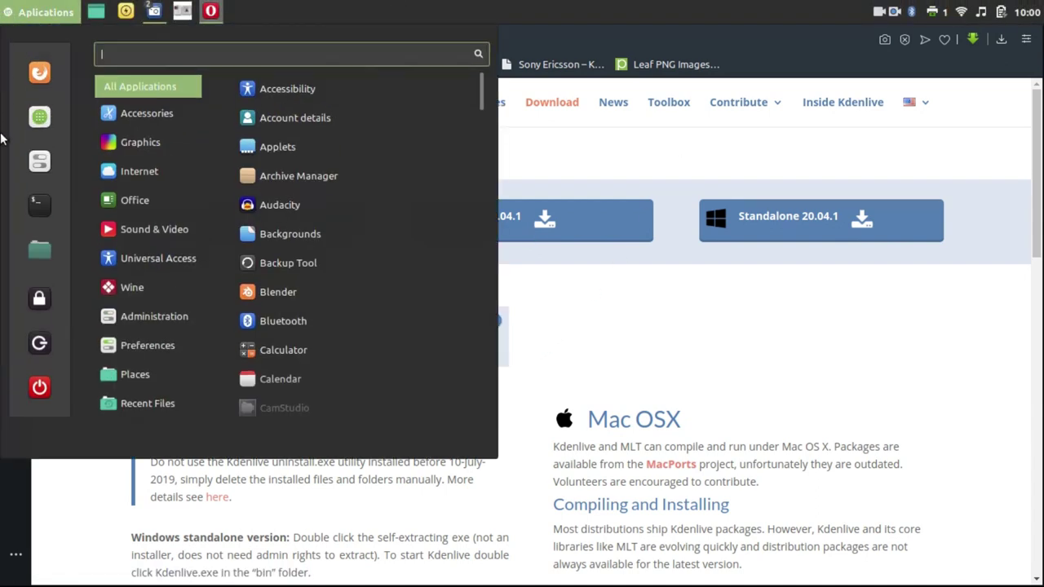
{"action": "mouse_move", "coordinate": [149, 234]}
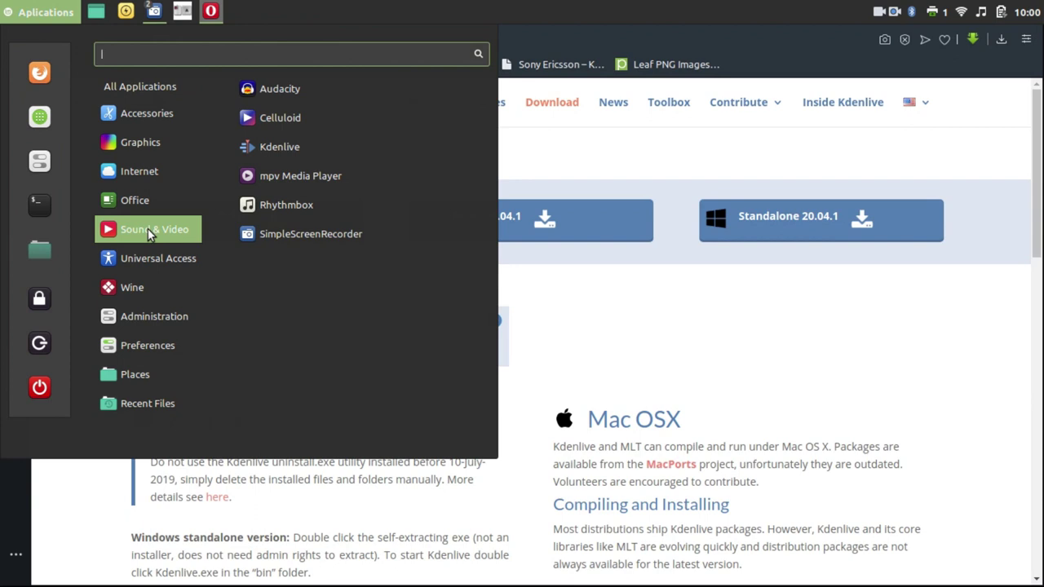
{"action": "left_click", "coordinate": [274, 151]}
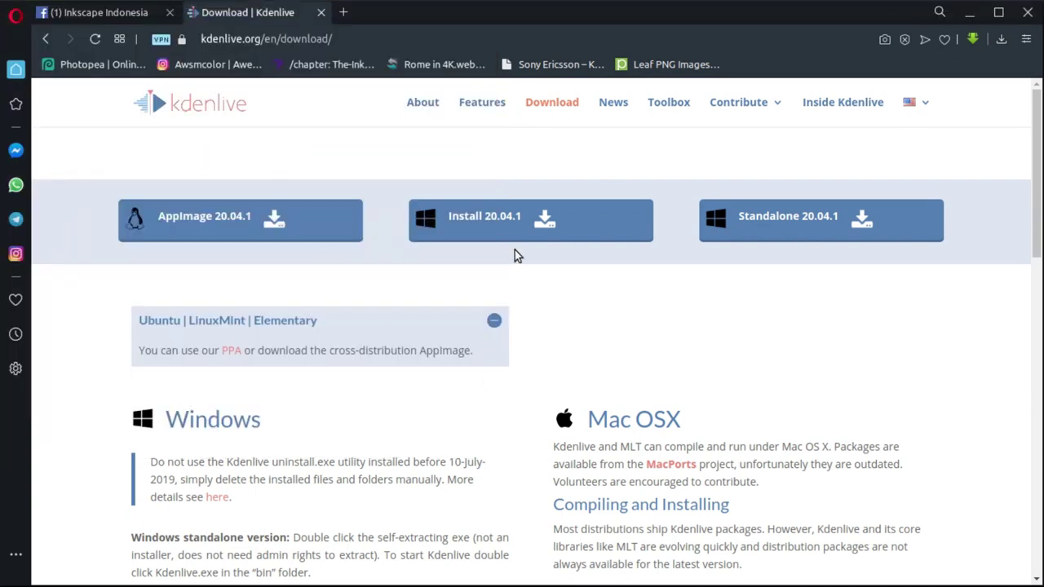
{"action": "left_click", "coordinate": [424, 105]}
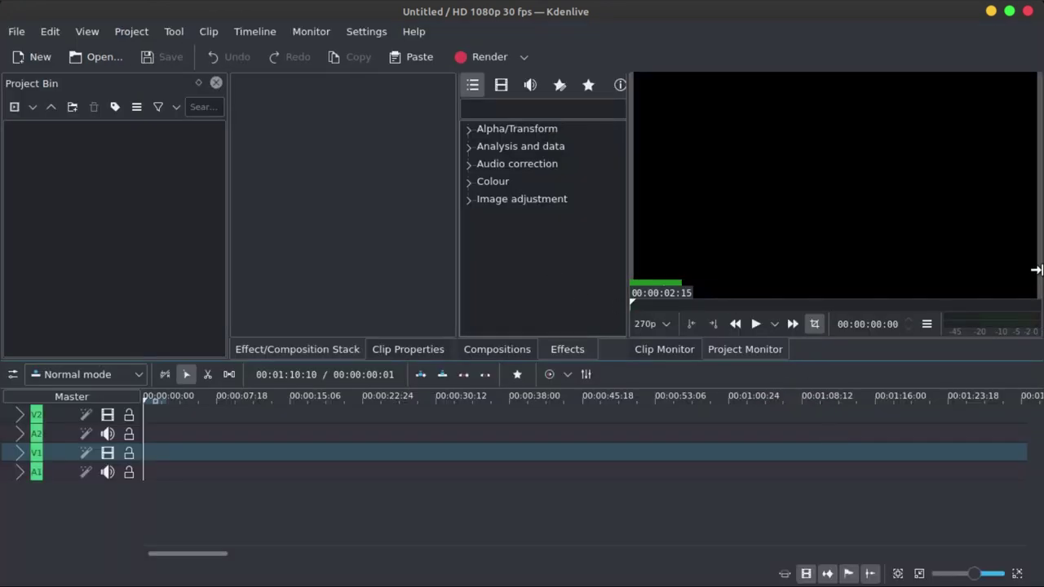
{"action": "mouse_move", "coordinate": [55, 7]}
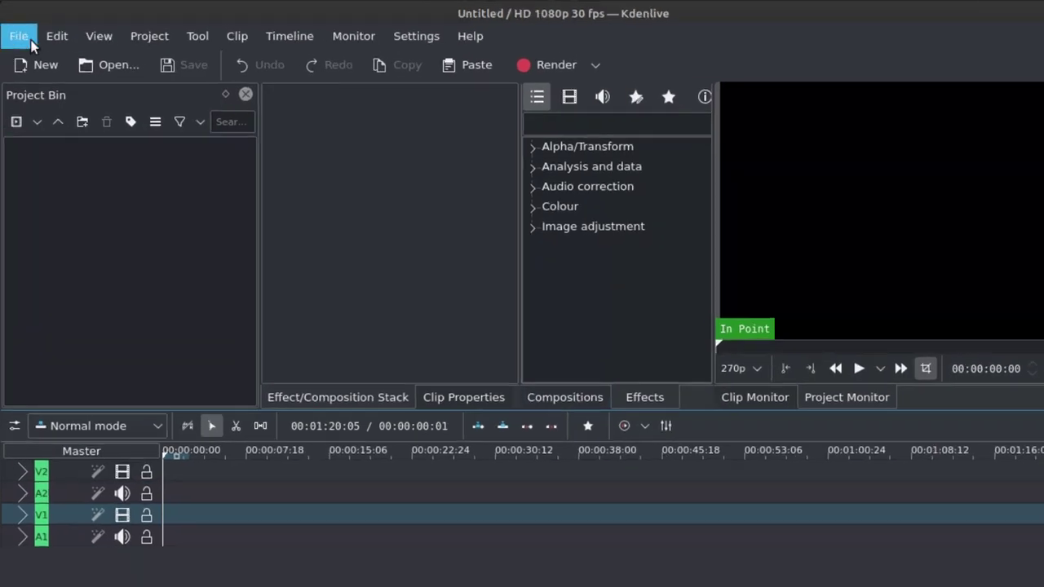
{"action": "left_click", "coordinate": [23, 39]}
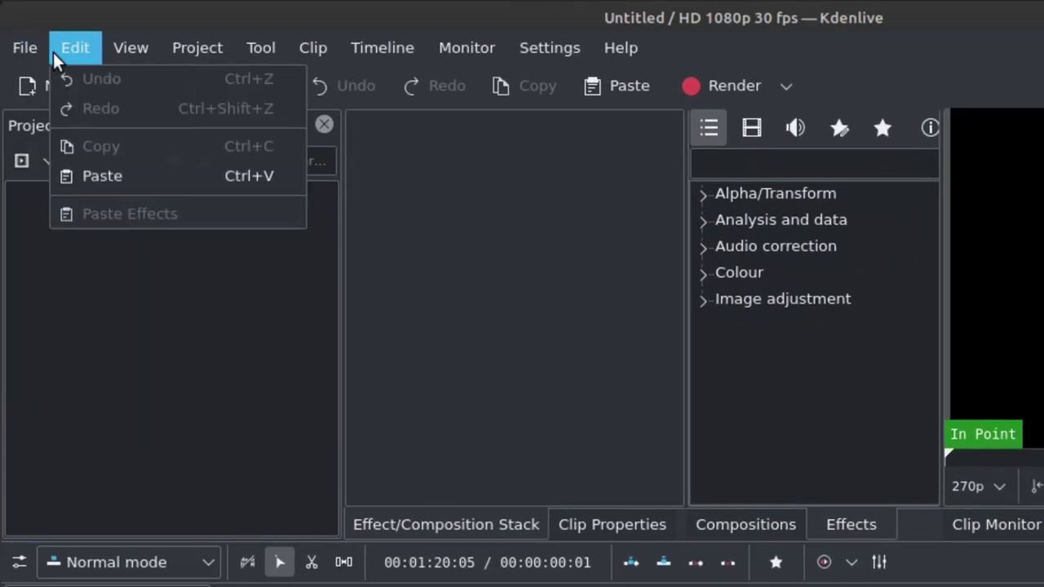
{"action": "mouse_move", "coordinate": [336, 60]}
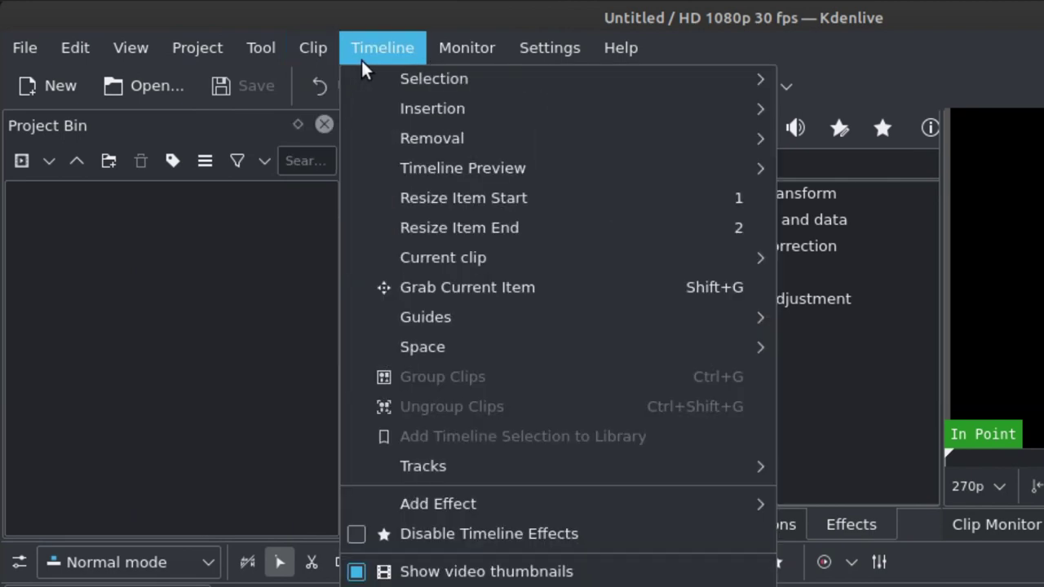
{"action": "mouse_move", "coordinate": [630, 49]}
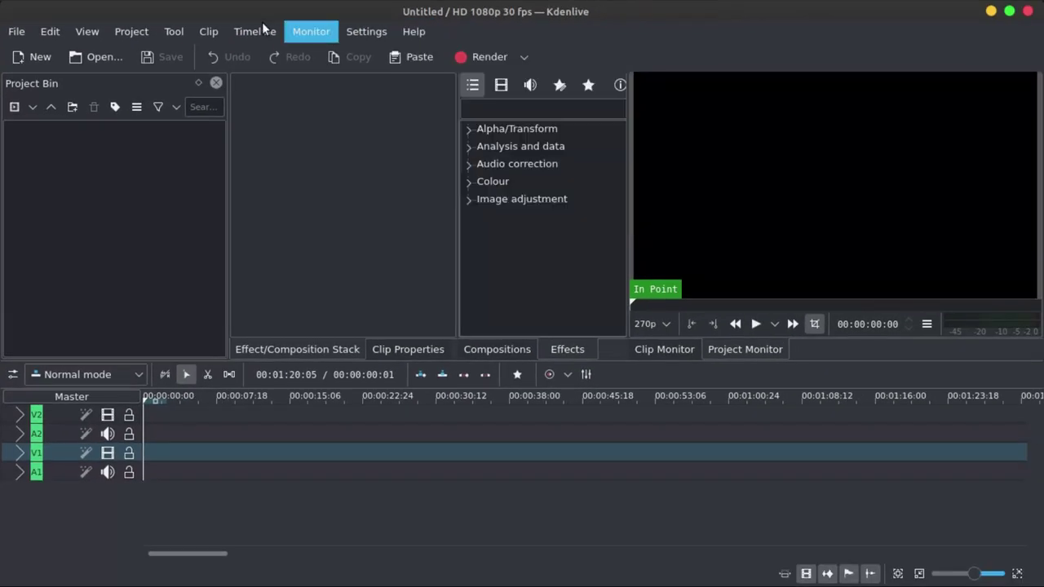
{"action": "mouse_move", "coordinate": [99, 37]}
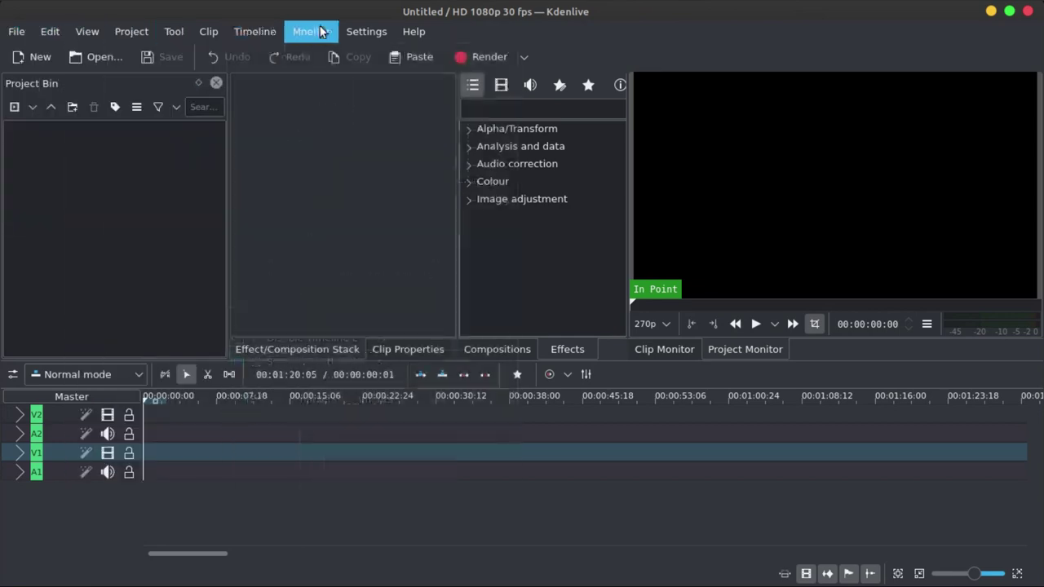
{"action": "mouse_move", "coordinate": [22, 35]}
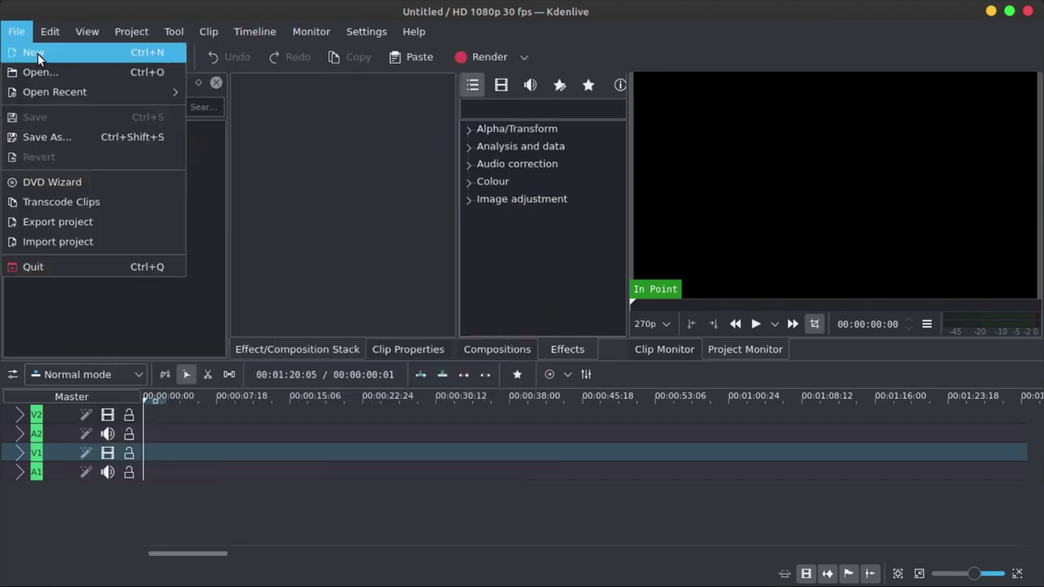
{"action": "mouse_move", "coordinate": [51, 92]}
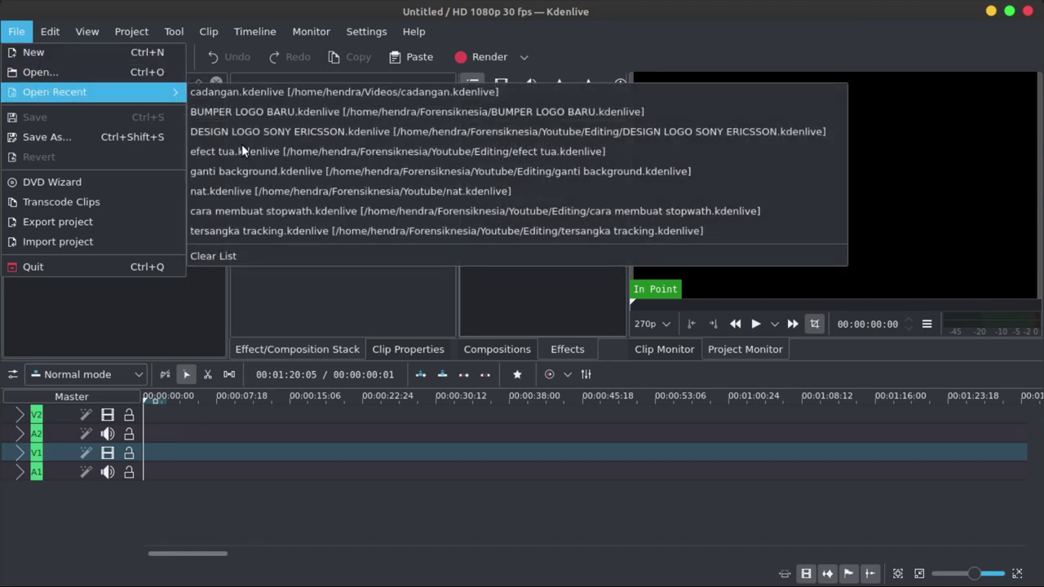
{"action": "left_click", "coordinate": [141, 301]}
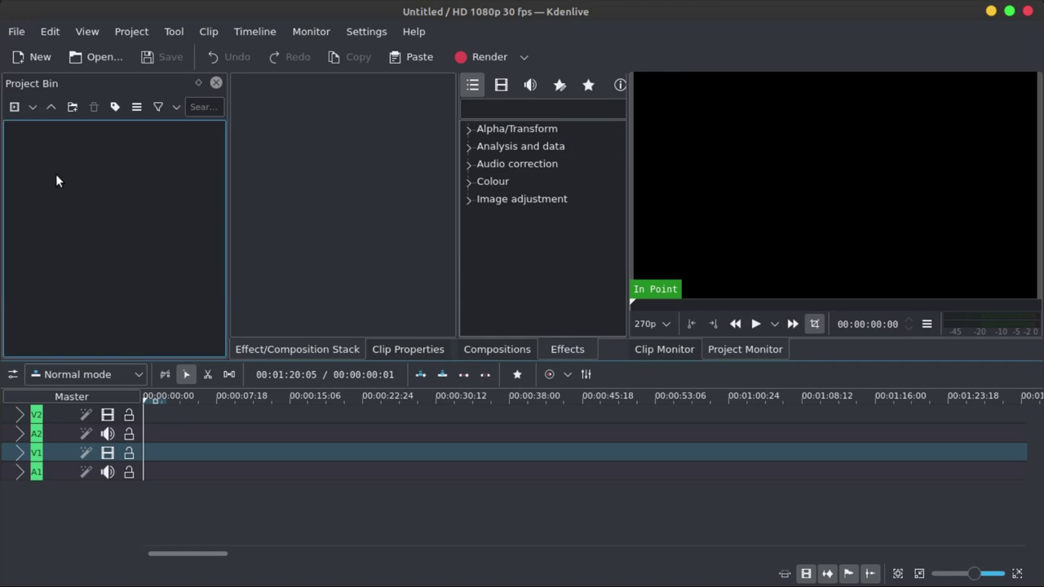
{"action": "left_click", "coordinate": [32, 107]}
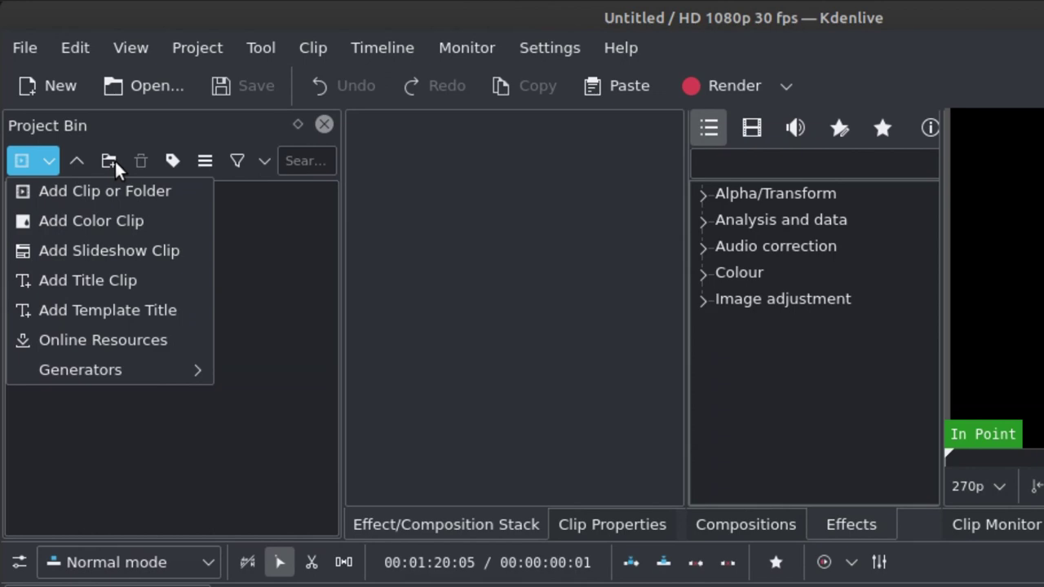
{"action": "left_click", "coordinate": [286, 310]}
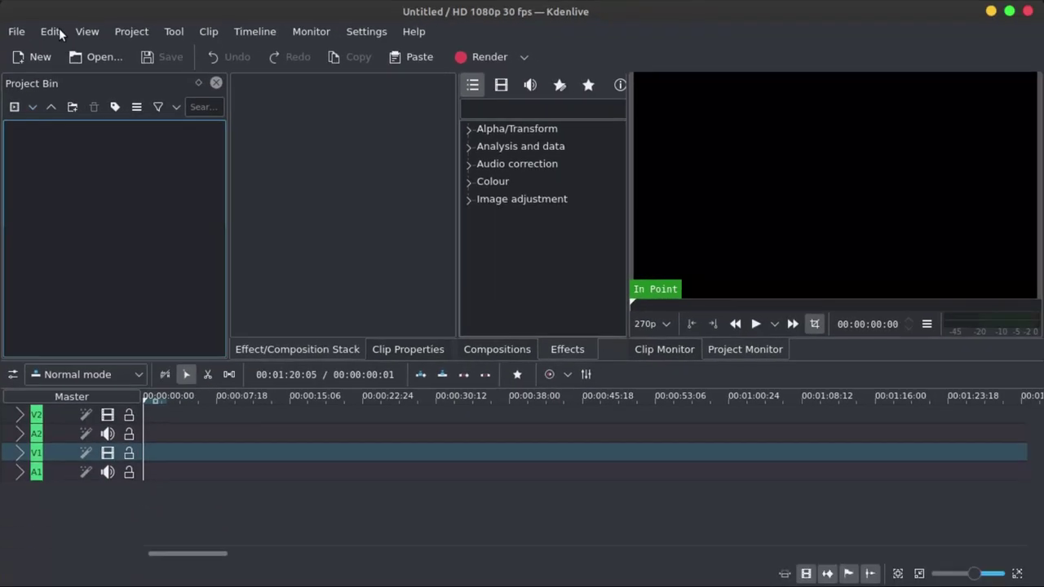
{"action": "left_click", "coordinate": [56, 34]}
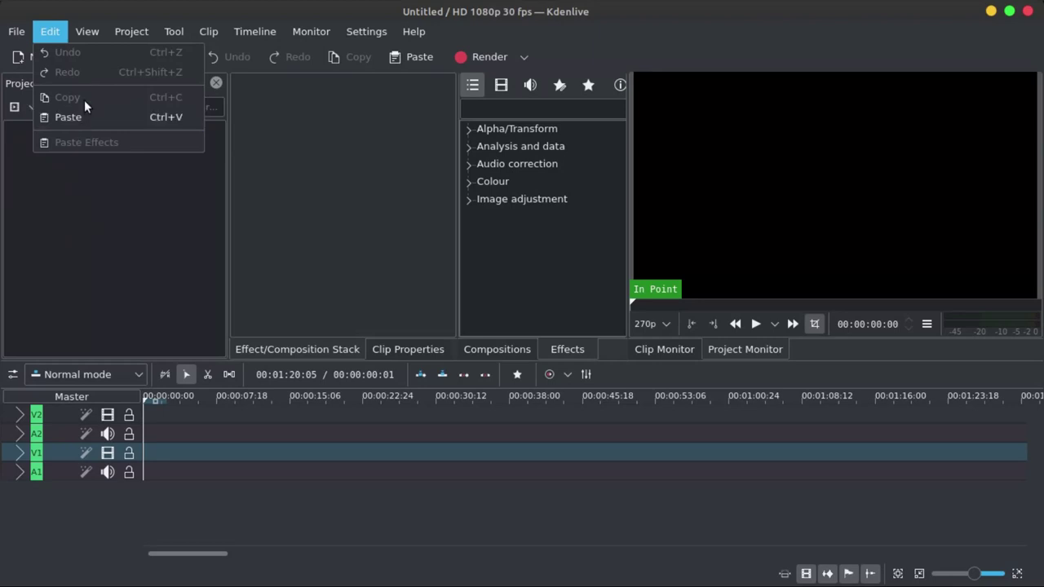
{"action": "left_click", "coordinate": [111, 203]}
- Hide the Compositions panel from the workspace layout
{"action": "left_click", "coordinate": [91, 37]}
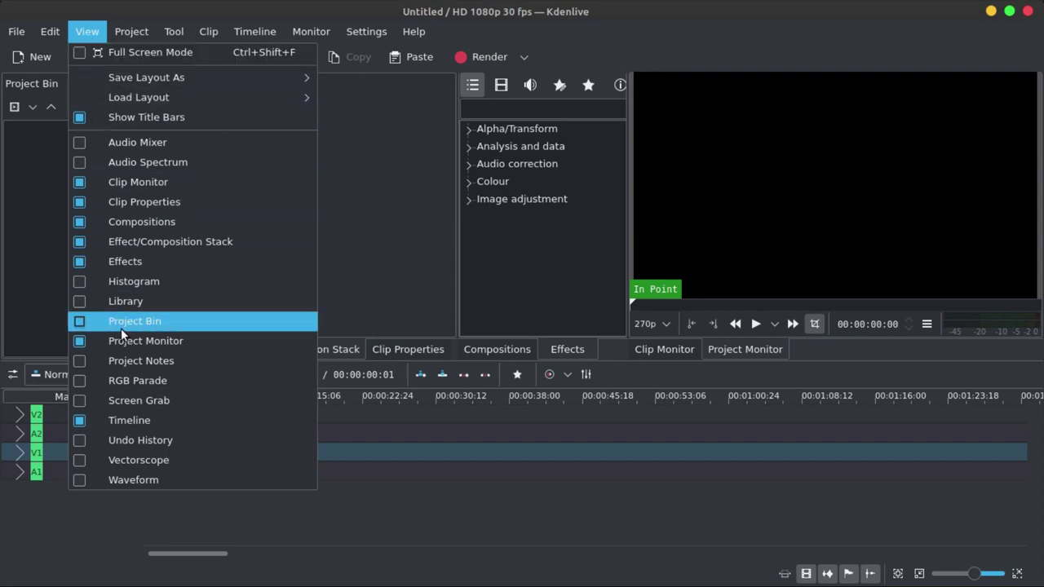
{"action": "left_click", "coordinate": [314, 220]}
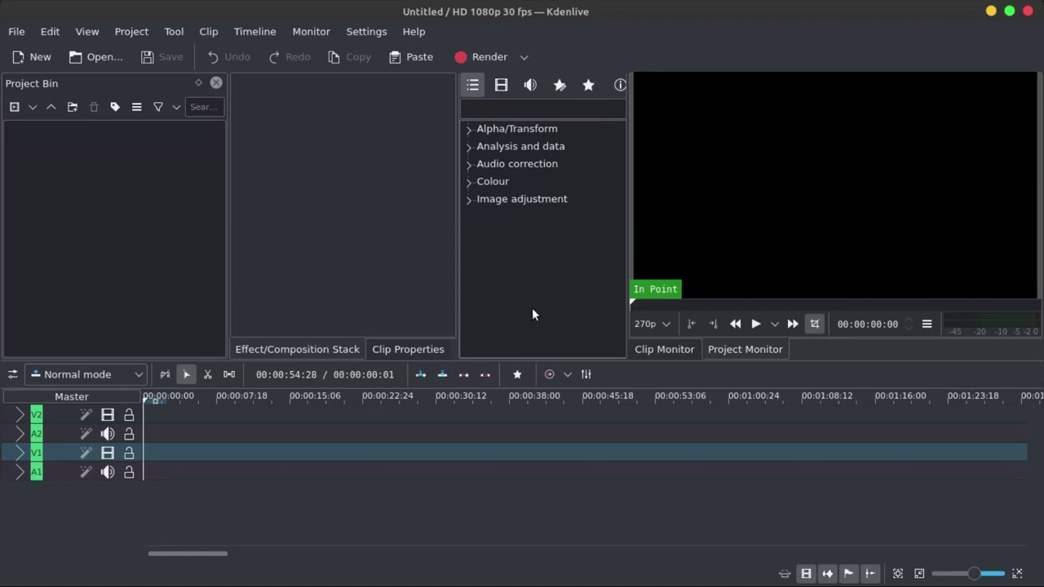
- Expand the Alpha/Transform effects category and look at its Chroma Key and Transform effects
{"action": "left_click", "coordinate": [470, 130]}
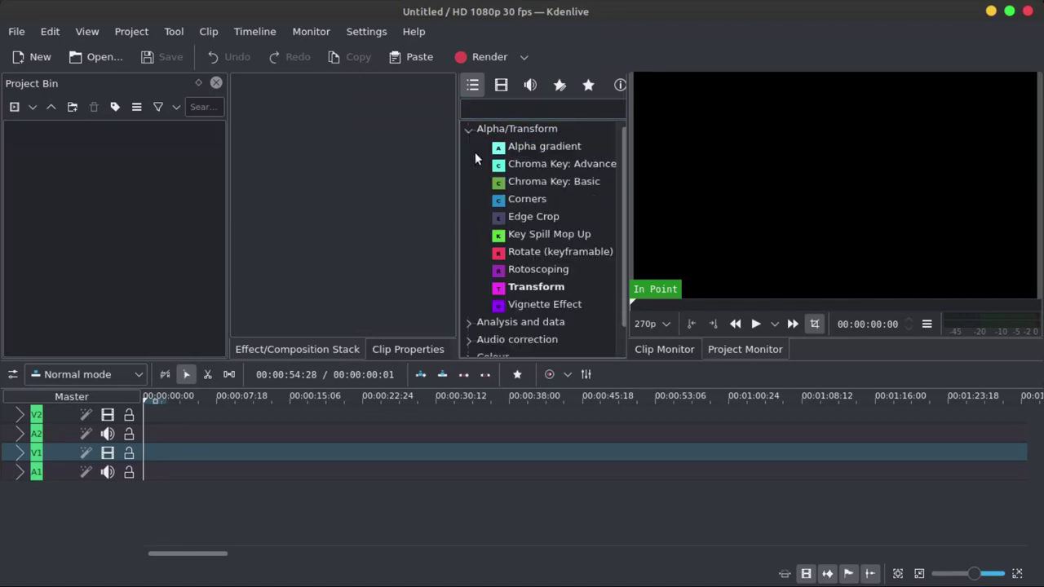
{"action": "left_click", "coordinate": [552, 169]}
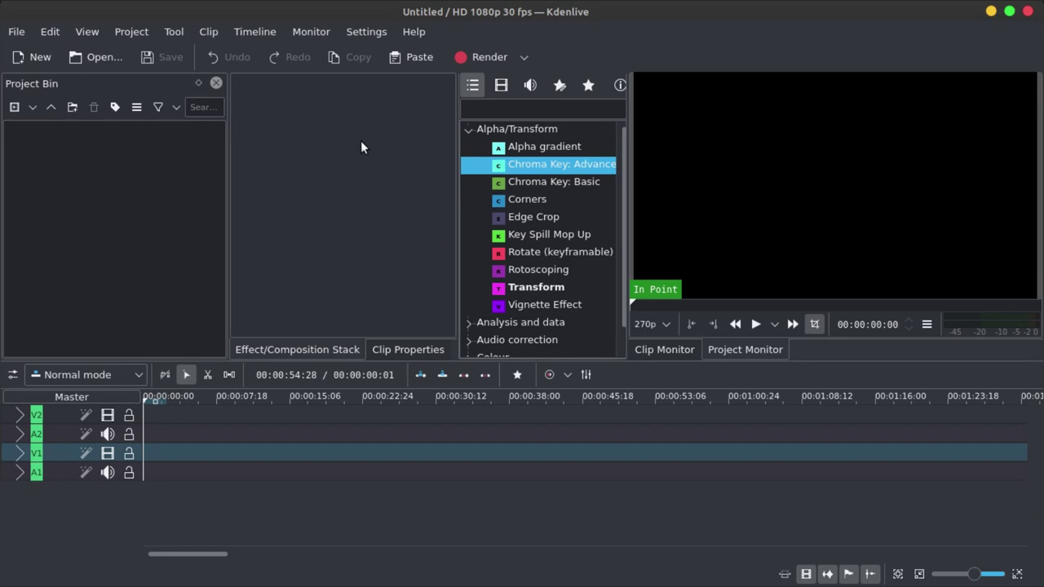
{"action": "left_click", "coordinate": [575, 181]}
{"action": "left_click", "coordinate": [583, 165]}
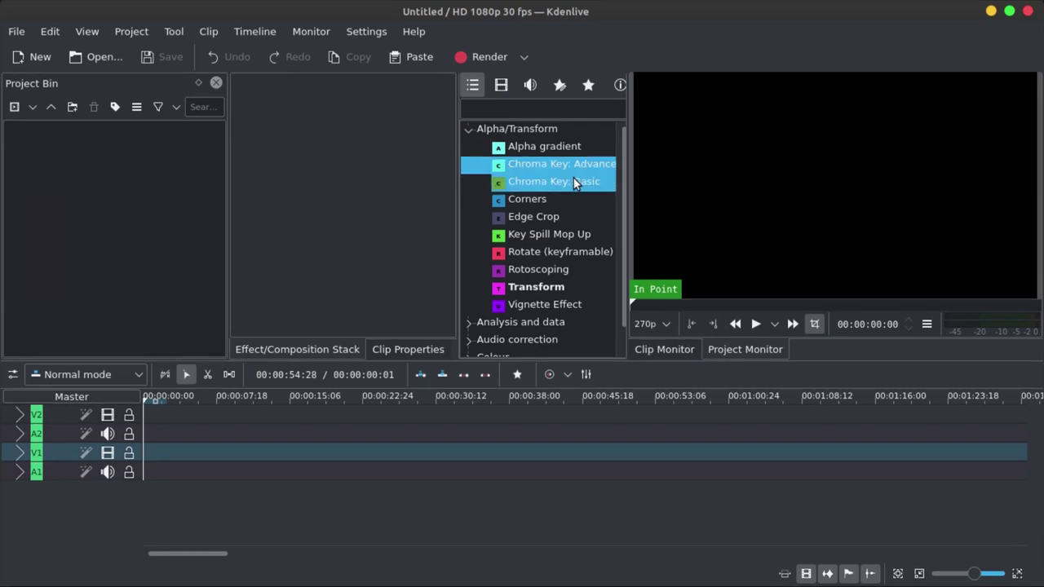
{"action": "scroll", "coordinate": [573, 179], "scroll_direction": "down", "scroll_amount": 1}
{"action": "left_click", "coordinate": [565, 259]}
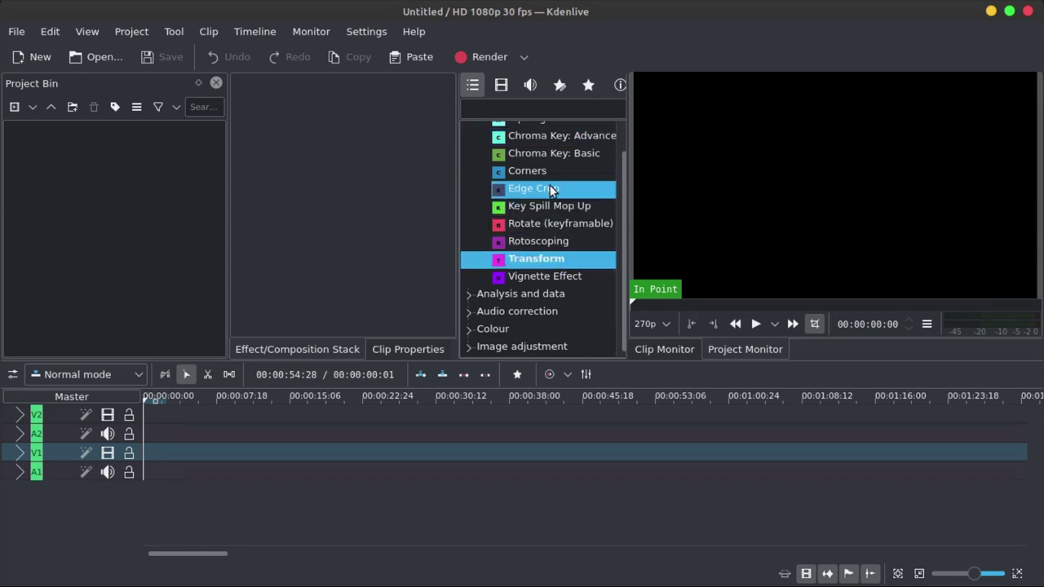
- Browse the effects in the Analysis and data, Audio correction, Colour and Image adjustment categories, returning to the start of the list
{"action": "left_click", "coordinate": [475, 296]}
{"action": "scroll", "coordinate": [561, 243], "scroll_direction": "down", "scroll_amount": 3}
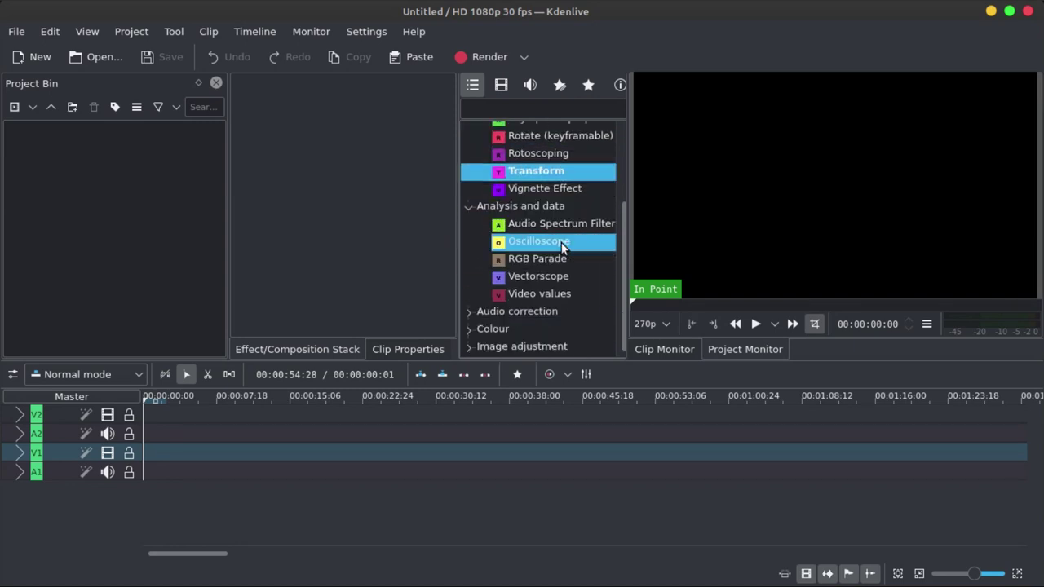
{"action": "left_click", "coordinate": [471, 313]}
{"action": "scroll", "coordinate": [519, 254], "scroll_direction": "down", "scroll_amount": 5}
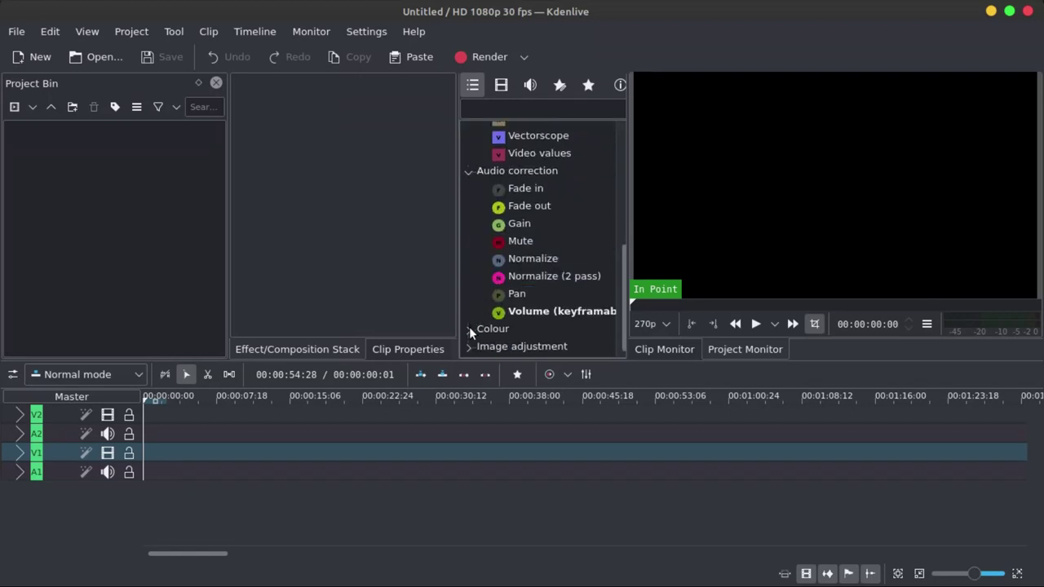
{"action": "left_click", "coordinate": [470, 329]}
{"action": "scroll", "coordinate": [564, 227], "scroll_direction": "down", "scroll_amount": 7}
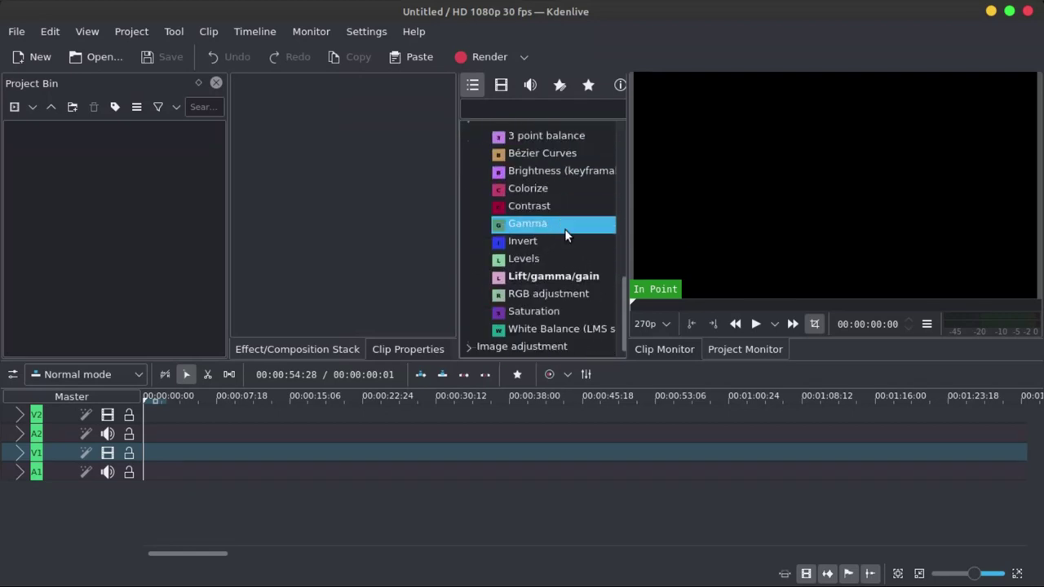
{"action": "left_click", "coordinate": [472, 347]}
{"action": "scroll", "coordinate": [592, 238], "scroll_direction": "down", "scroll_amount": 7}
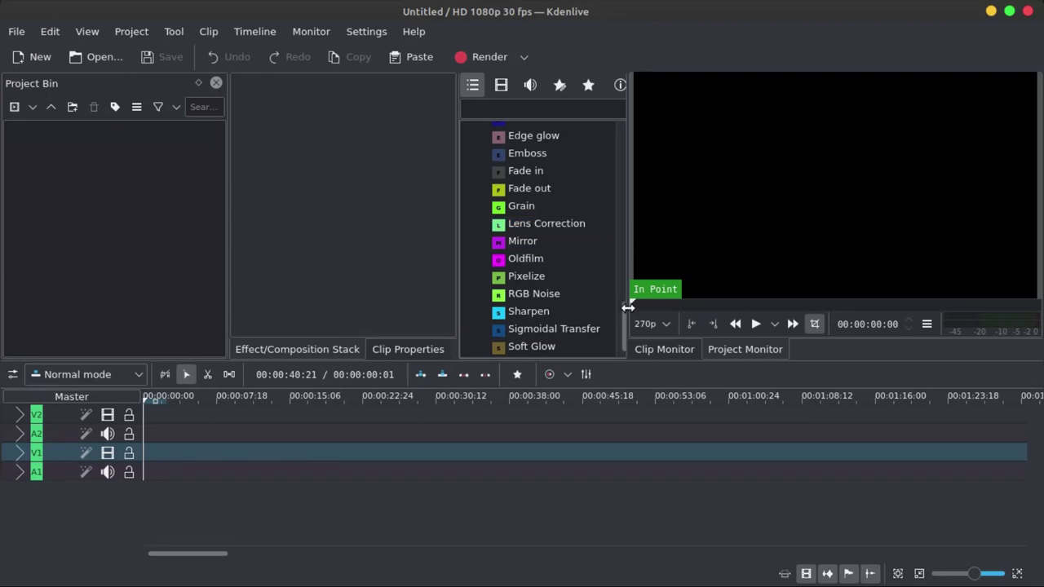
{"action": "left_click_drag", "start_coordinate": [623, 333], "coordinate": [624, 143]}
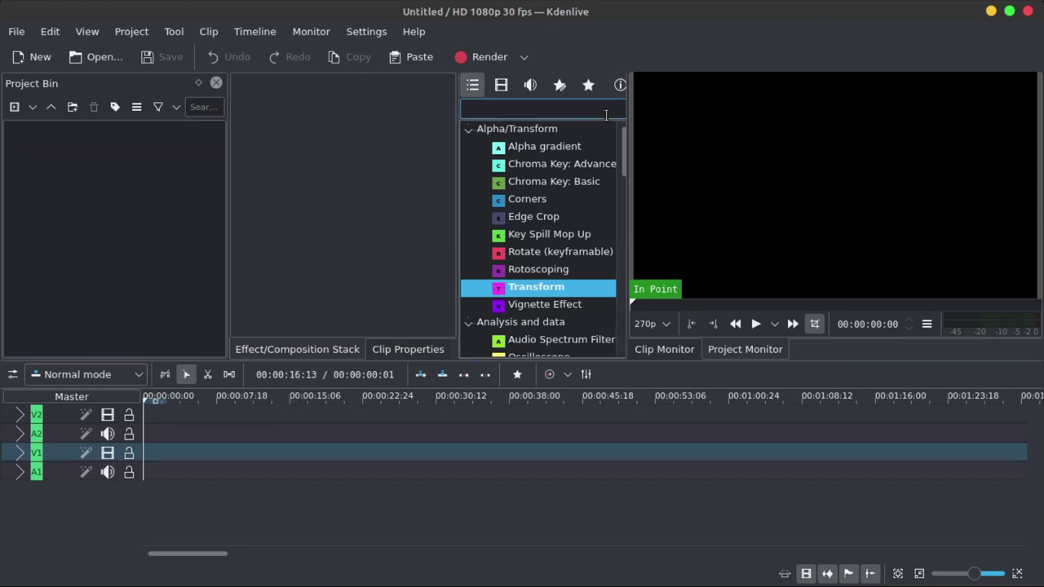
- Import Magnificent Riflebird.mp4 from the Videos folder in the file manager into the Kdenlive project bin, declining the switch to the clip's profile
{"action": "mouse_move", "coordinate": [499, 567]}
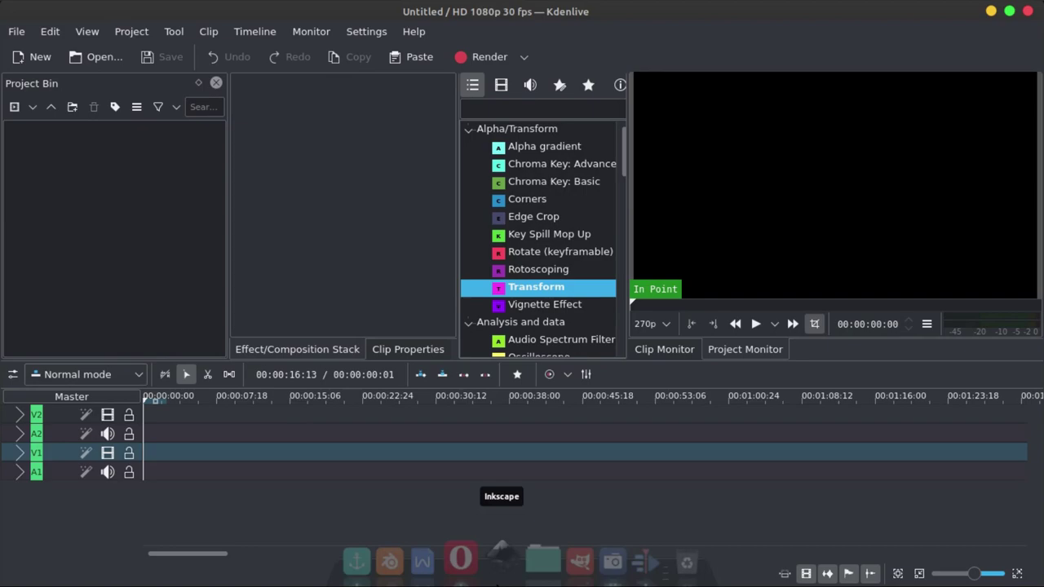
{"action": "left_click", "coordinate": [543, 558]}
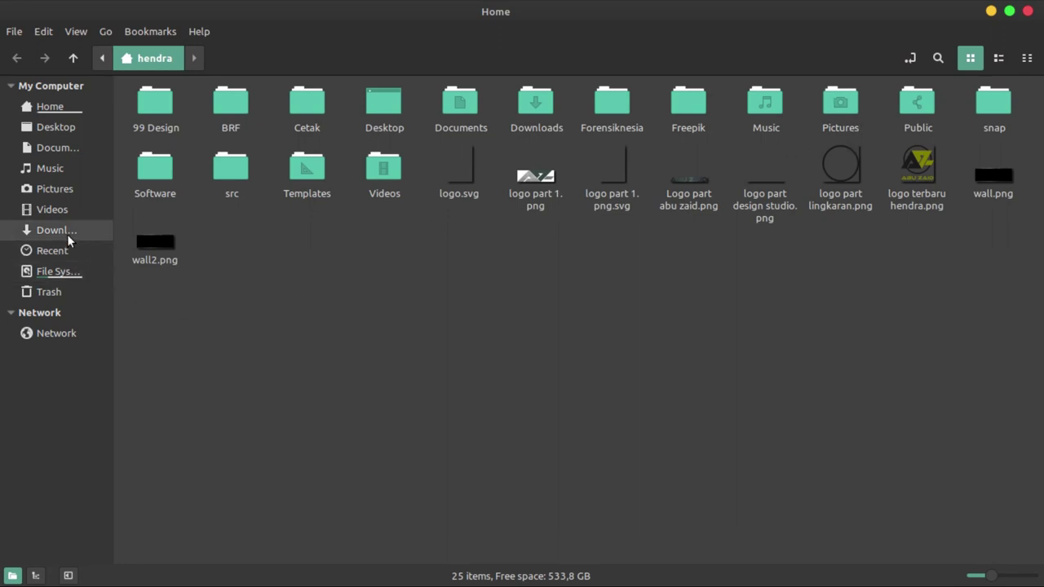
{"action": "left_click", "coordinate": [65, 208]}
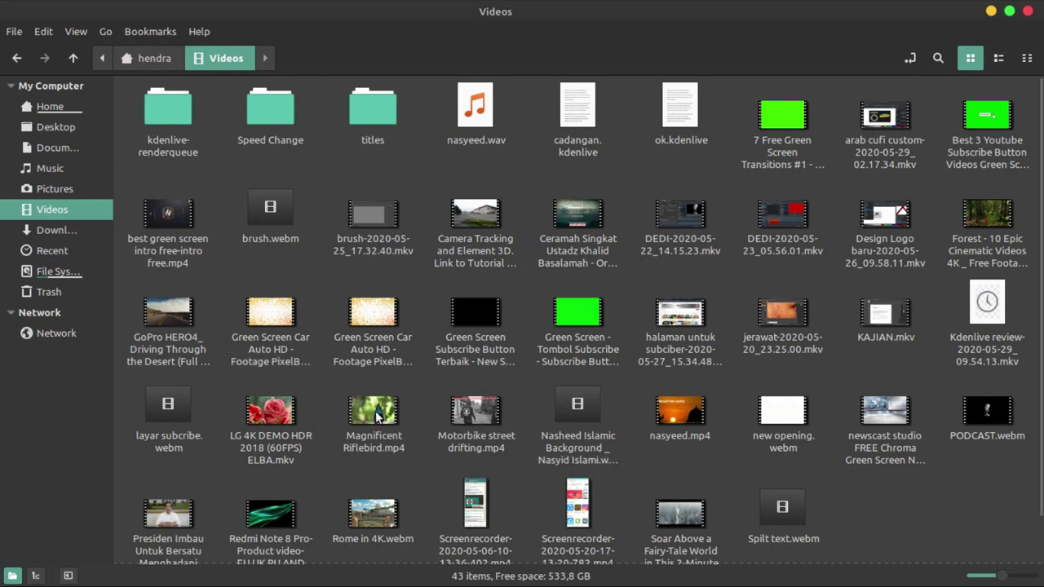
{"action": "left_click_drag", "start_coordinate": [378, 416], "coordinate": [48, 216]}
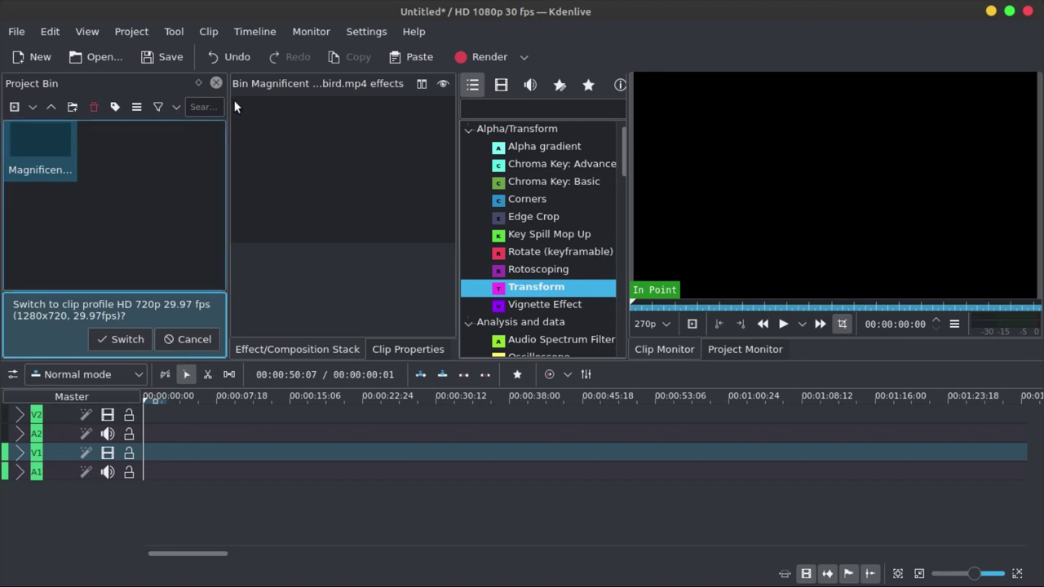
{"action": "mouse_move", "coordinate": [819, 265]}
{"action": "left_click", "coordinate": [185, 339]}
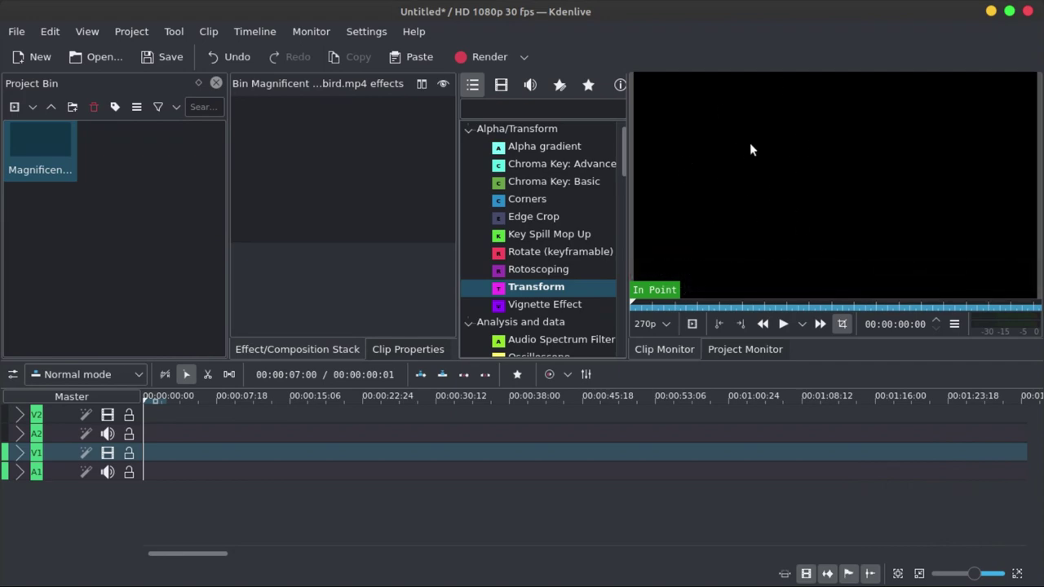
- Review the Project Defaults in Kdenlive's configuration, looking at the default HD 1080p 30 fps profile
{"action": "left_click", "coordinate": [366, 31]}
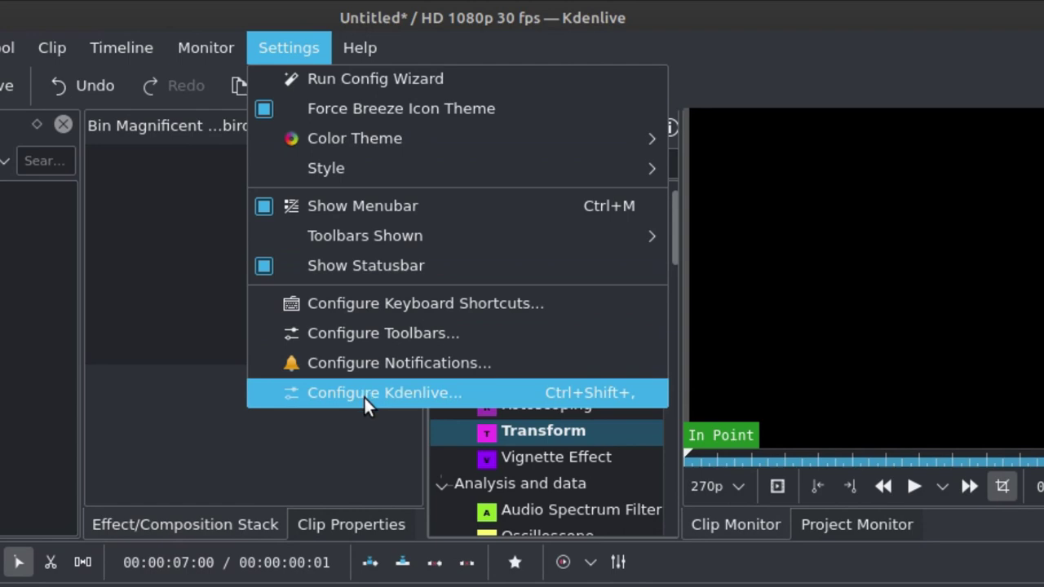
{"action": "left_click", "coordinate": [364, 394]}
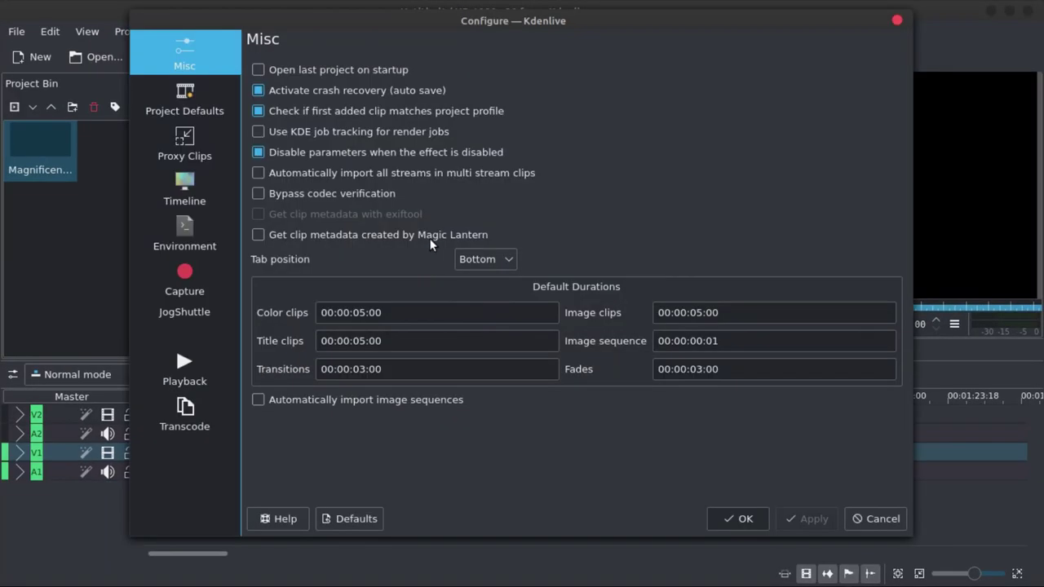
{"action": "left_click", "coordinate": [194, 111]}
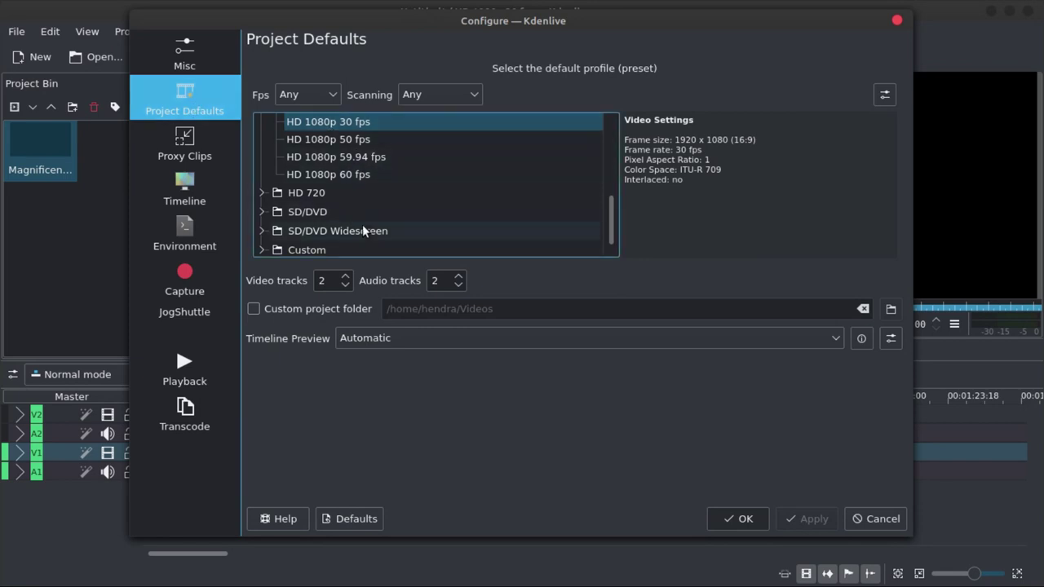
{"action": "scroll", "coordinate": [479, 213], "scroll_direction": "up", "scroll_amount": 1}
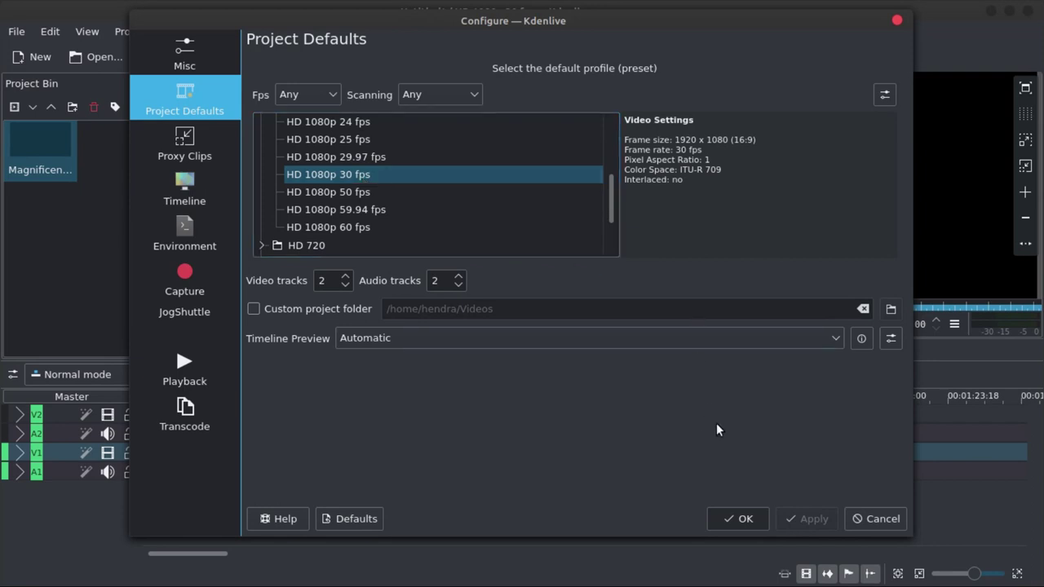
{"action": "left_click", "coordinate": [739, 520]}
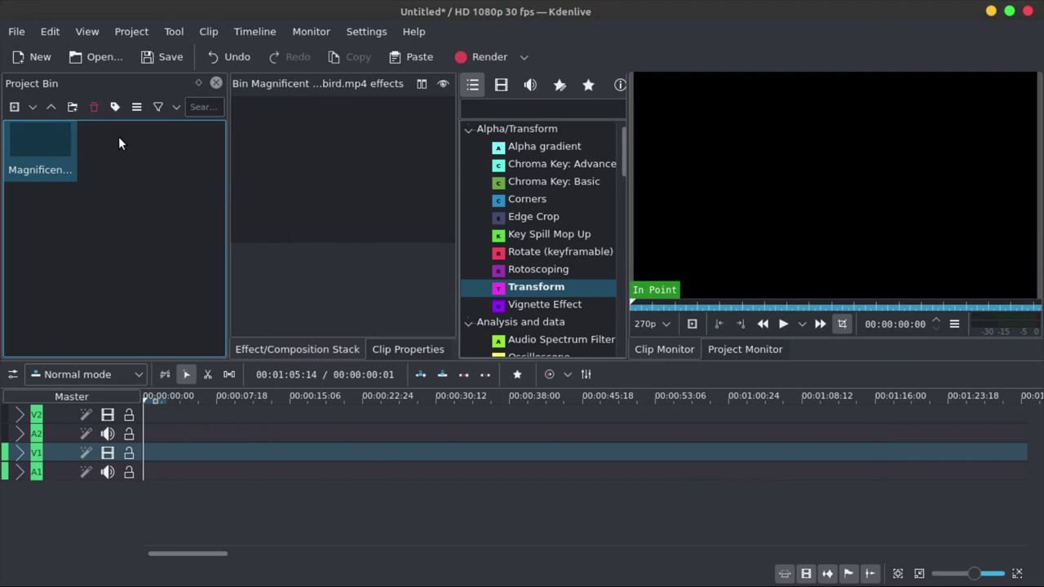
- Enable a proxy for Magnificent Riflebird.mp4 in the project bin and check its proxy option
{"action": "right_click", "coordinate": [56, 167]}
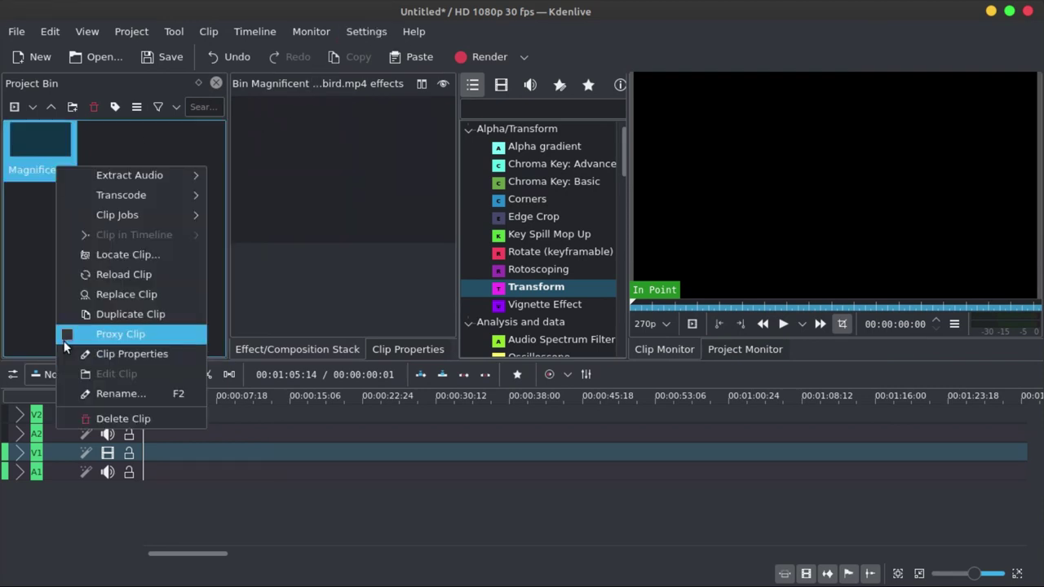
{"action": "left_click", "coordinate": [106, 334]}
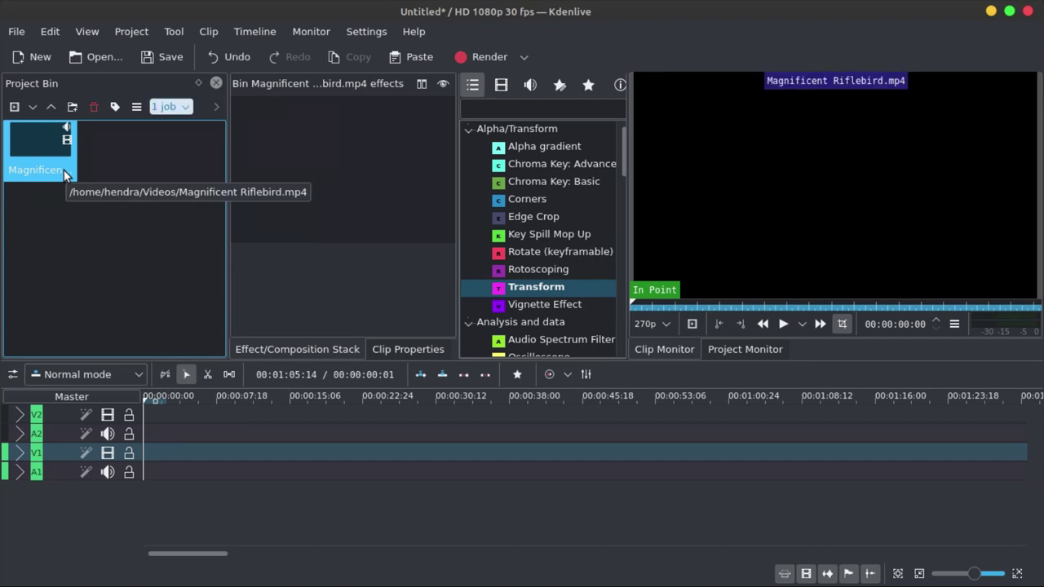
{"action": "left_click", "coordinate": [77, 213]}
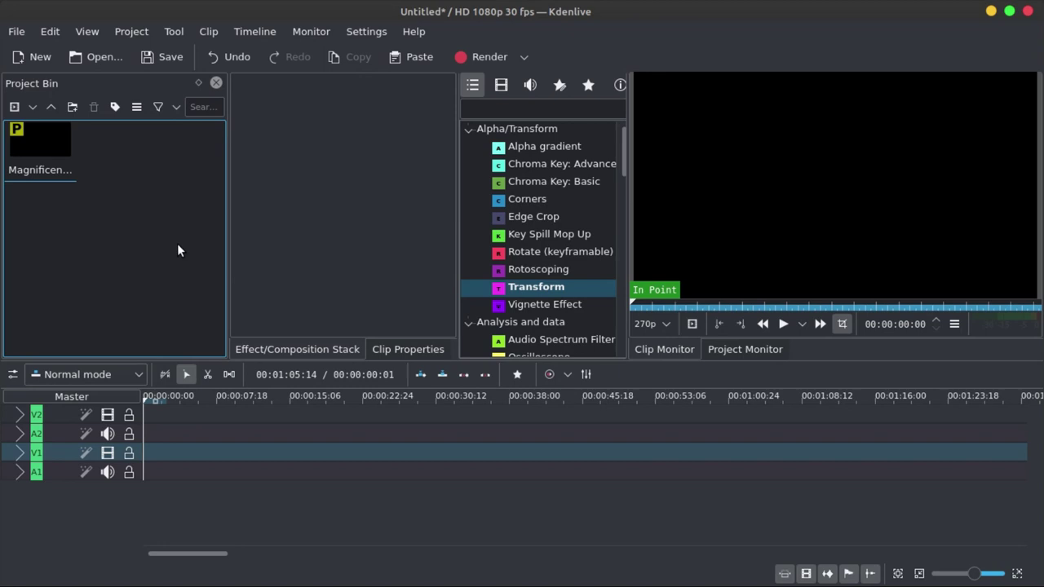
{"action": "left_click", "coordinate": [42, 166]}
{"action": "right_click", "coordinate": [42, 167]}
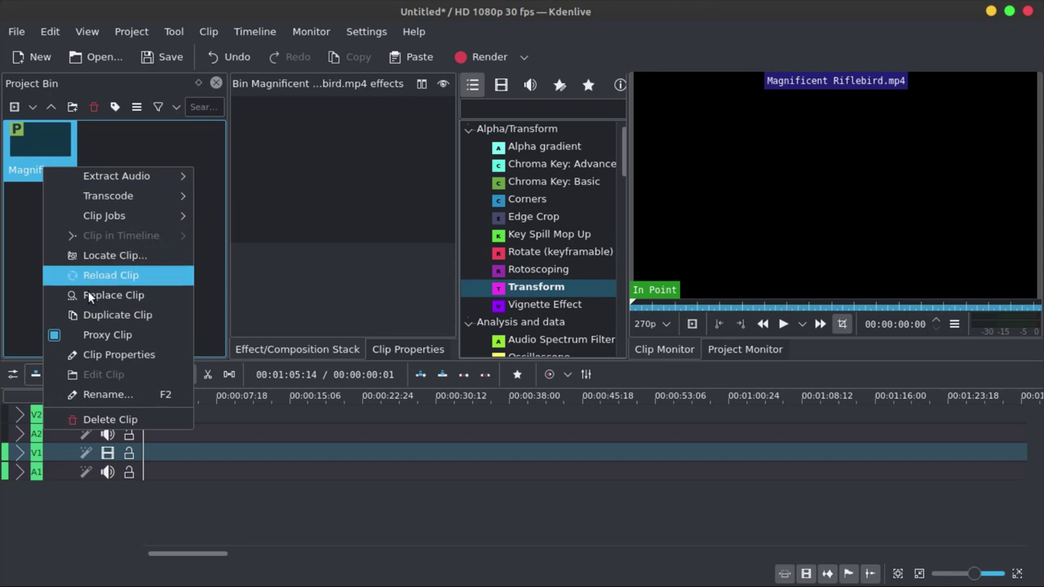
{"action": "left_click", "coordinate": [13, 202]}
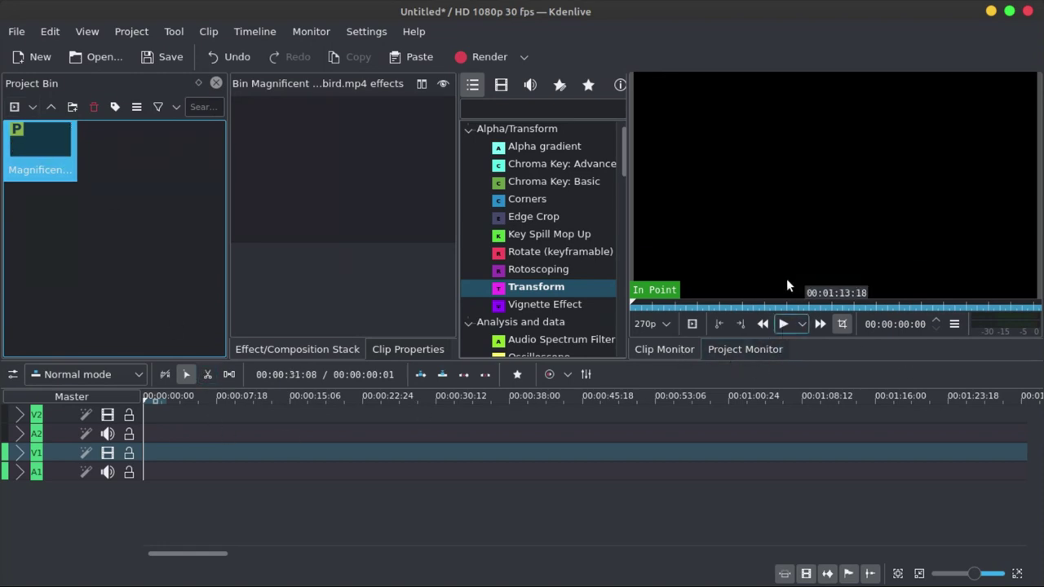
- Place Magnificent Riflebird.mp4 at the start of tracks V2 and A2 and set the playhead to about 00:00:02:16
{"action": "mouse_move", "coordinate": [802, 283]}
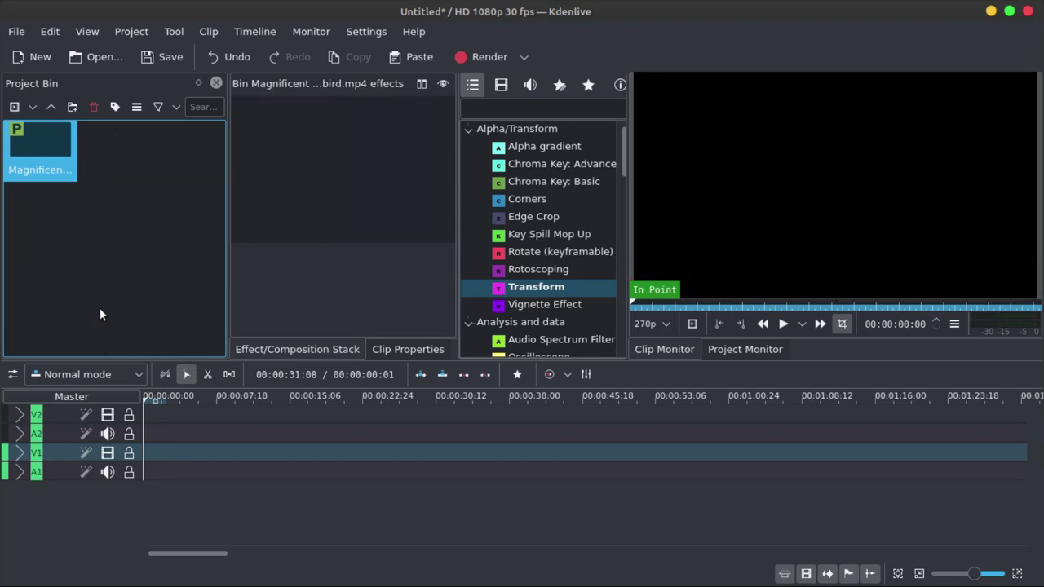
{"action": "mouse_move", "coordinate": [58, 169]}
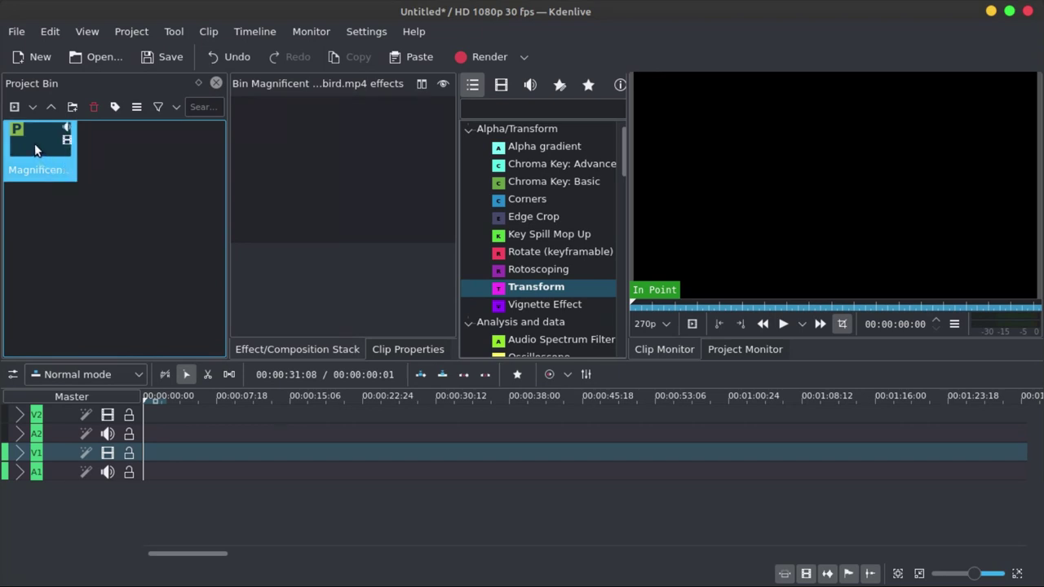
{"action": "left_click_drag", "start_coordinate": [34, 144], "coordinate": [210, 436]}
{"action": "left_click_drag", "start_coordinate": [276, 411], "coordinate": [164, 399]}
{"action": "left_click", "coordinate": [284, 398]}
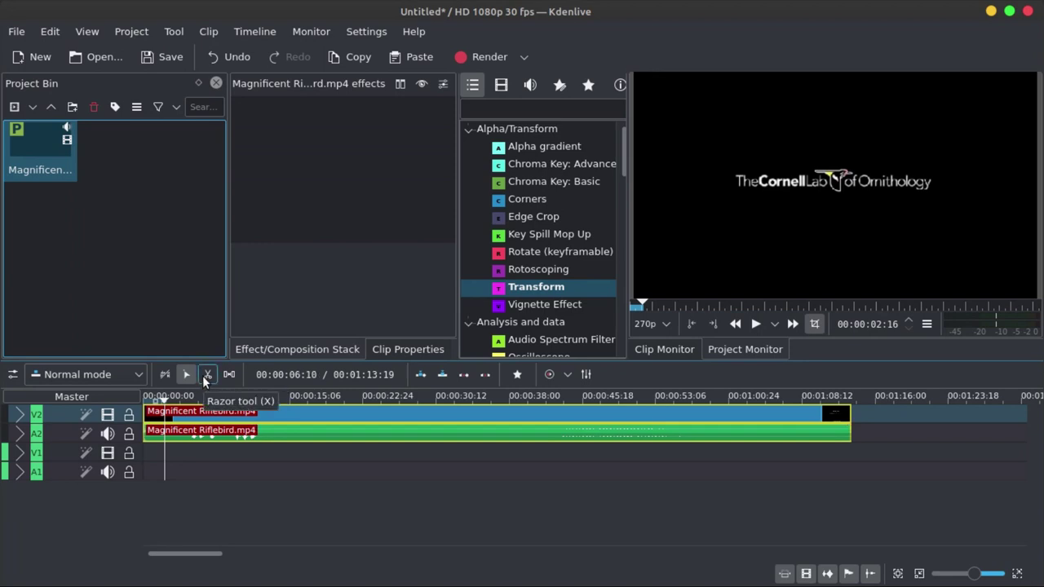
- Cut the timeline clip into six roughly equal pieces with the Razor tool
{"action": "left_click", "coordinate": [207, 376]}
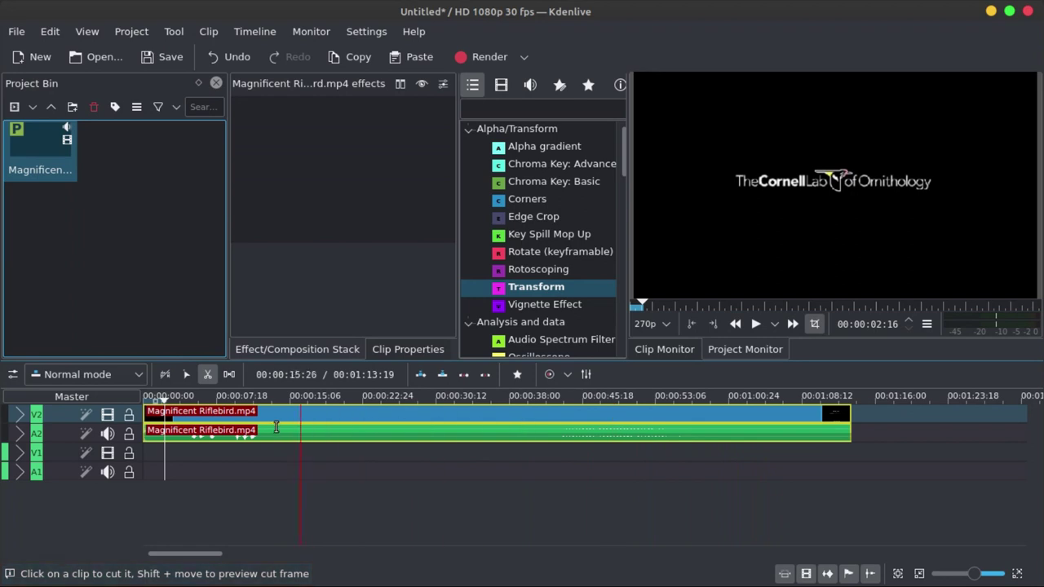
{"action": "left_click", "coordinate": [734, 417]}
{"action": "left_click", "coordinate": [622, 416]}
{"action": "left_click", "coordinate": [512, 416]}
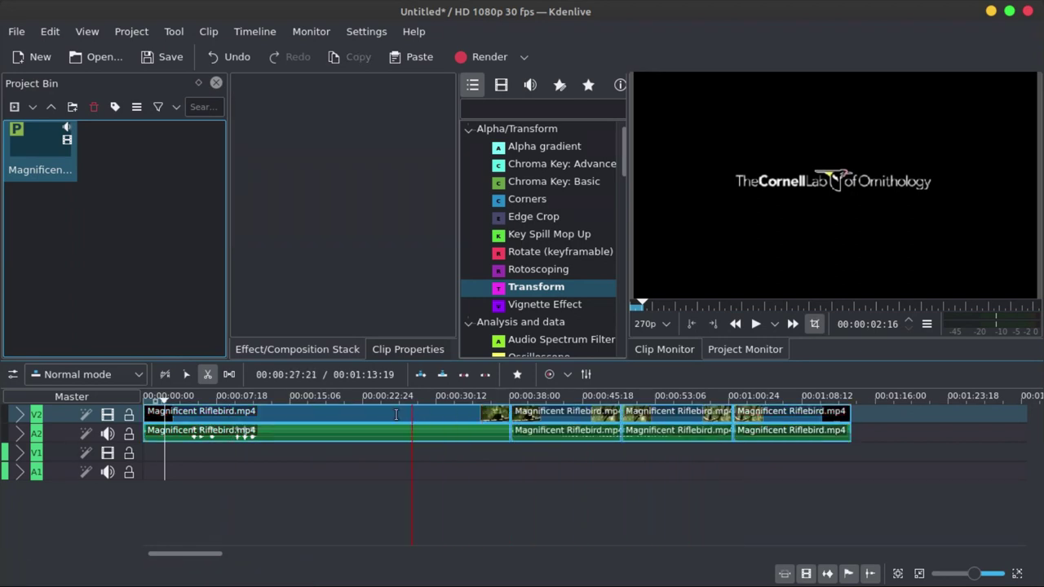
{"action": "left_click", "coordinate": [394, 415]}
{"action": "left_click", "coordinate": [270, 413]}
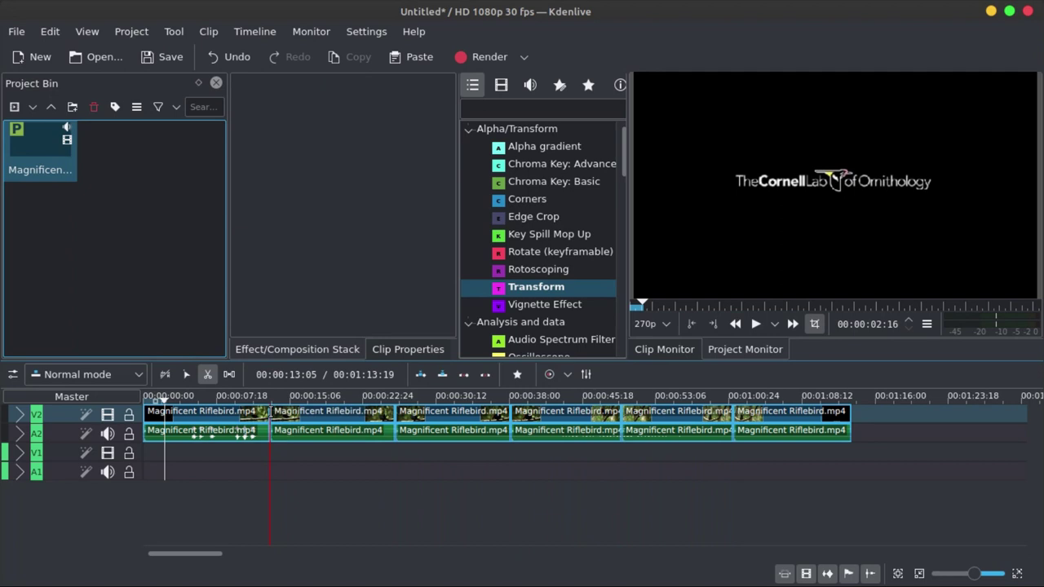
- Move the last clip piece about 10 seconds later and the four middle pieces about 3 seconds later on tracks V2 and A2
{"action": "left_click", "coordinate": [186, 374]}
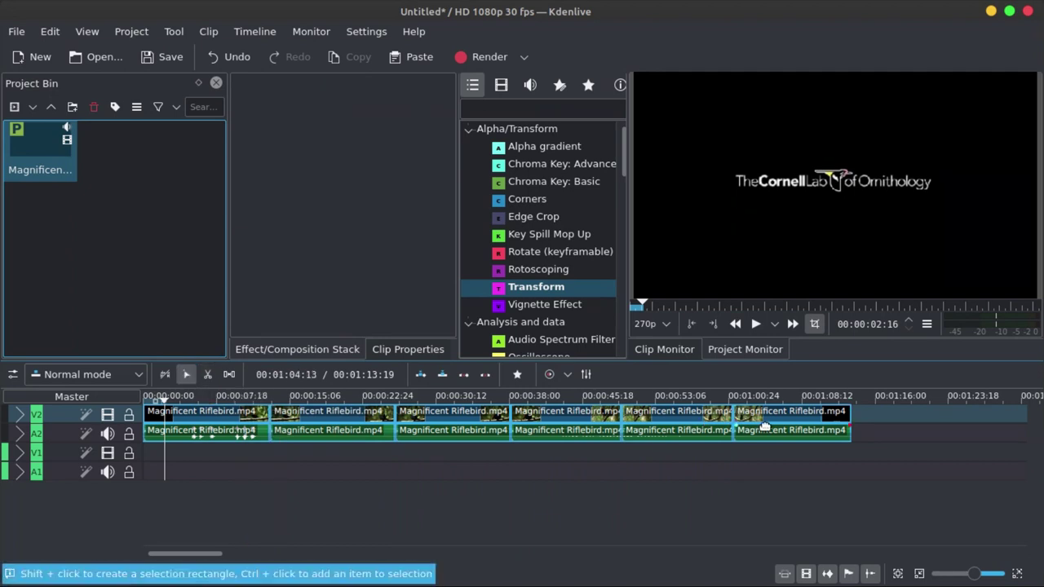
{"action": "left_click", "coordinate": [742, 419]}
{"action": "left_click_drag", "start_coordinate": [767, 424], "coordinate": [867, 423]}
{"action": "left_click_drag", "start_coordinate": [693, 420], "coordinate": [725, 420]}
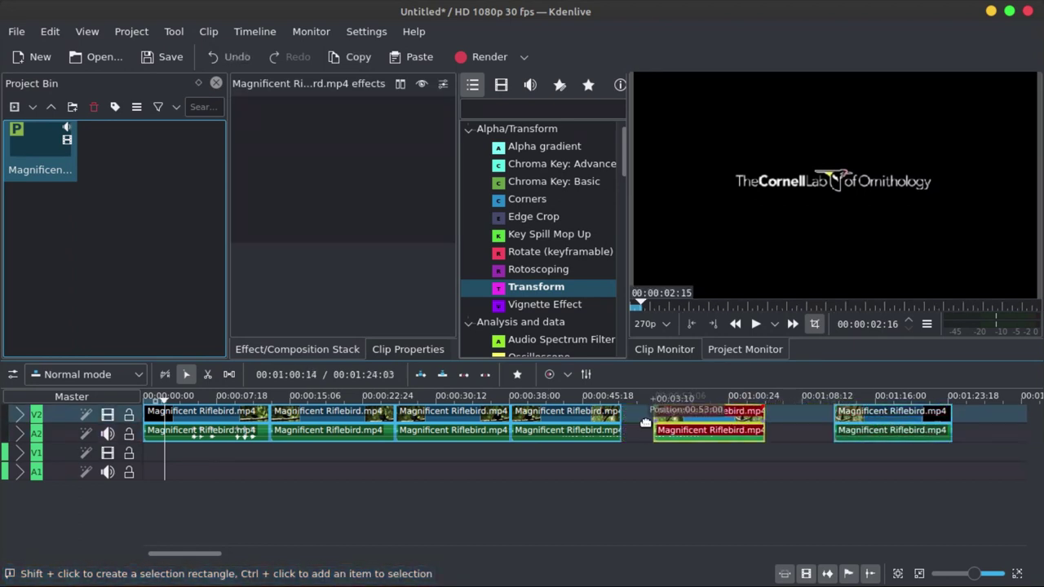
{"action": "left_click_drag", "start_coordinate": [577, 420], "coordinate": [609, 420]}
{"action": "left_click_drag", "start_coordinate": [468, 419], "coordinate": [499, 419]}
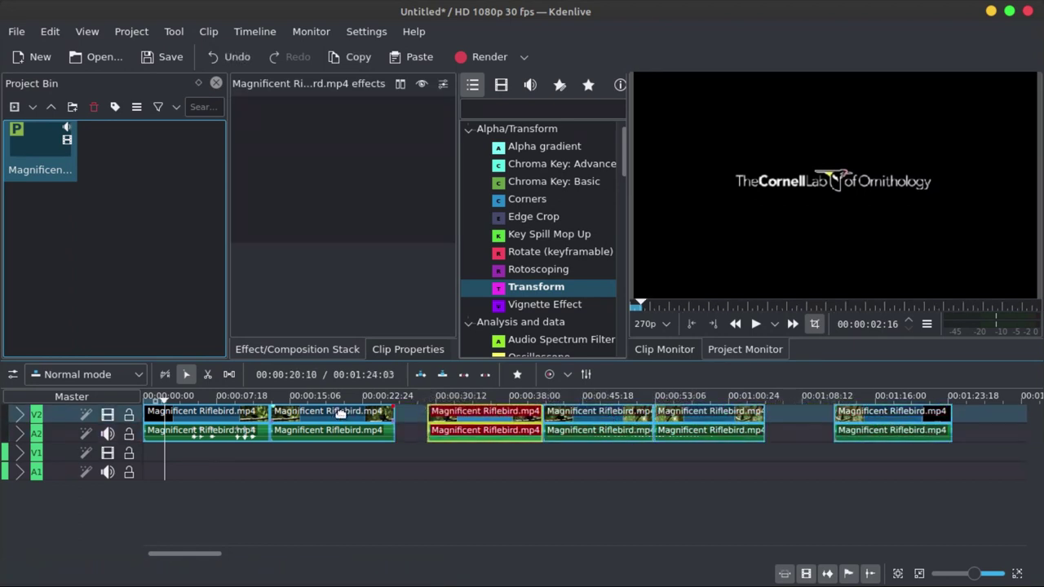
{"action": "left_click_drag", "start_coordinate": [326, 420], "coordinate": [357, 419]}
{"action": "left_click", "coordinate": [230, 423]}
{"action": "left_click_drag", "start_coordinate": [230, 423], "coordinate": [206, 382]}
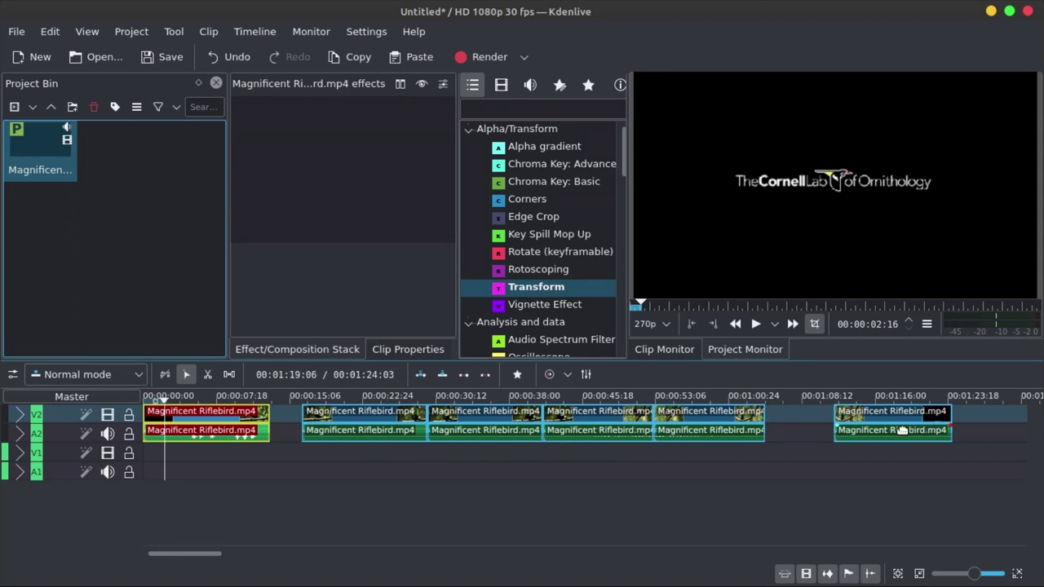
- Undo all the piece moves and razor cuts on the timeline clip, keeping the Selection tool active
{"action": "key", "text": "ctrl+z"}
{"action": "key", "text": "ctrl+z"}
{"action": "key", "text": "ctrl+z"}
{"action": "key", "text": "ctrl+z"}
{"action": "key", "text": "ctrl+z"}
{"action": "key", "text": "ctrl+z"}
{"action": "key", "text": "ctrl+z"}
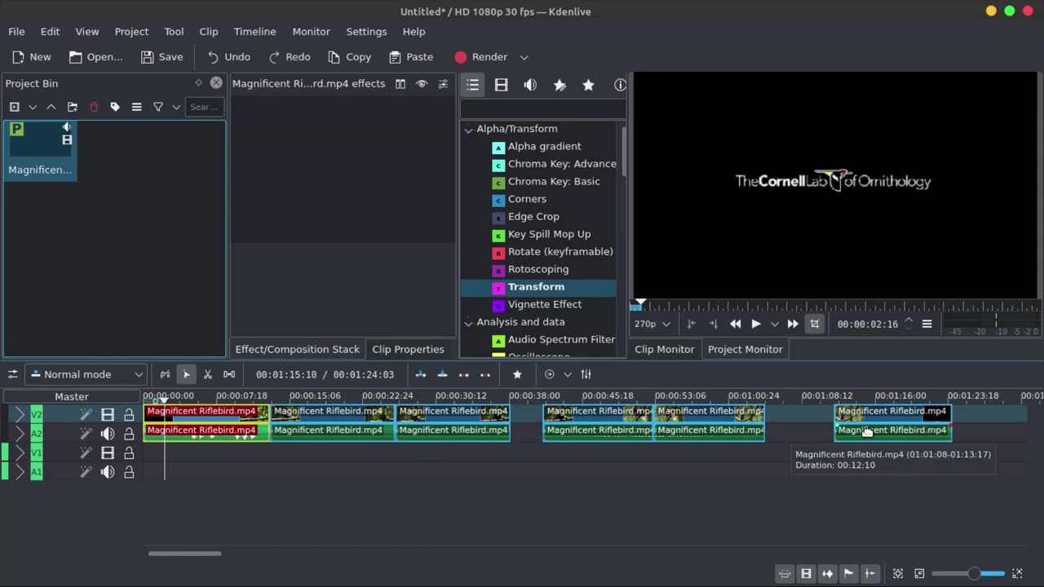
{"action": "key", "text": "ctrl+z"}
{"action": "key", "text": "ctrl+z"}
{"action": "key", "text": "ctrl+z"}
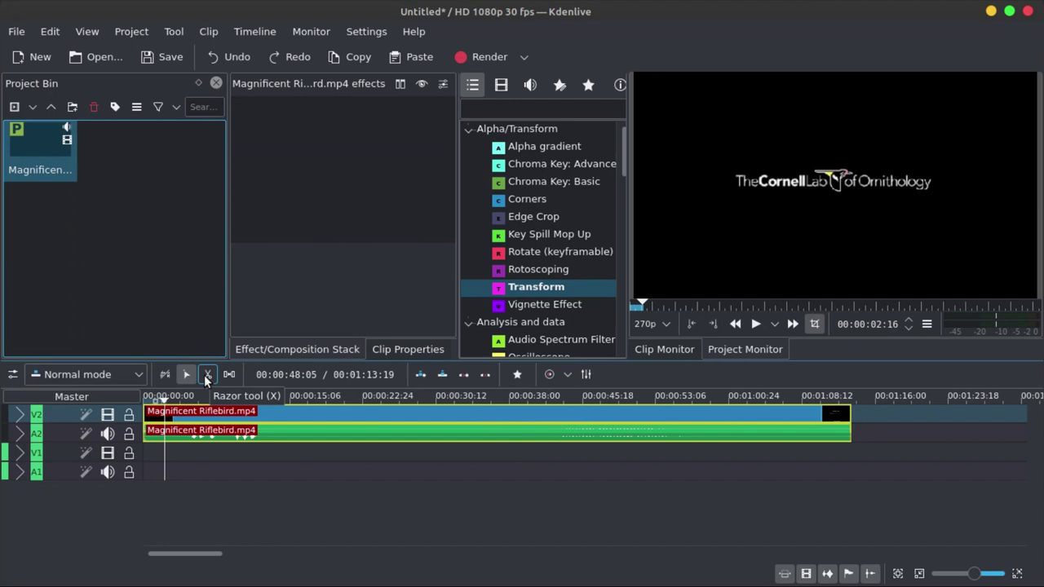
{"action": "key", "text": "s"}
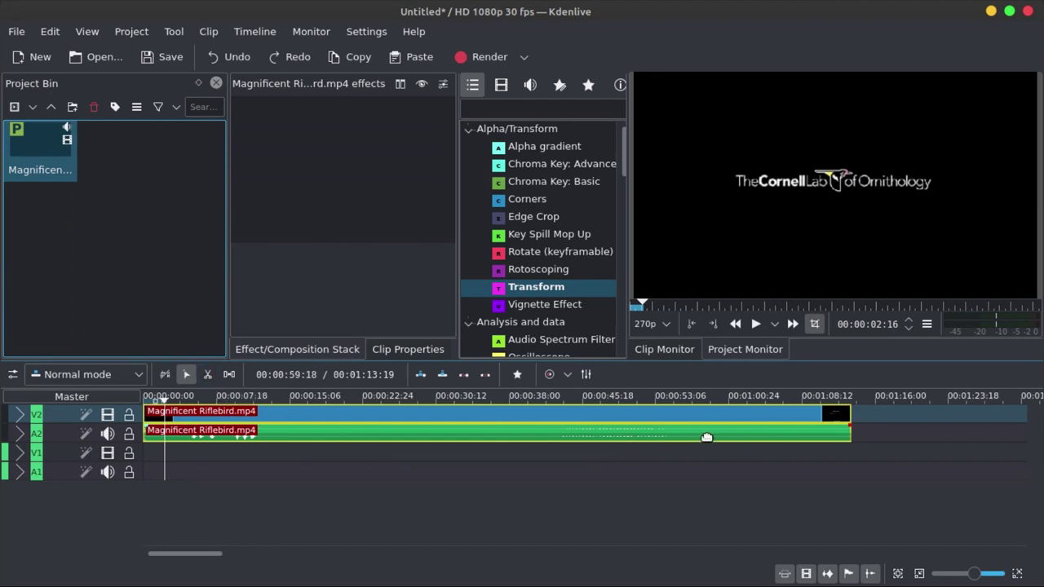
- Expand tracks A2 and V2 in the timeline and inspect the clip's audio waveform and frames
{"action": "left_click", "coordinate": [19, 434]}
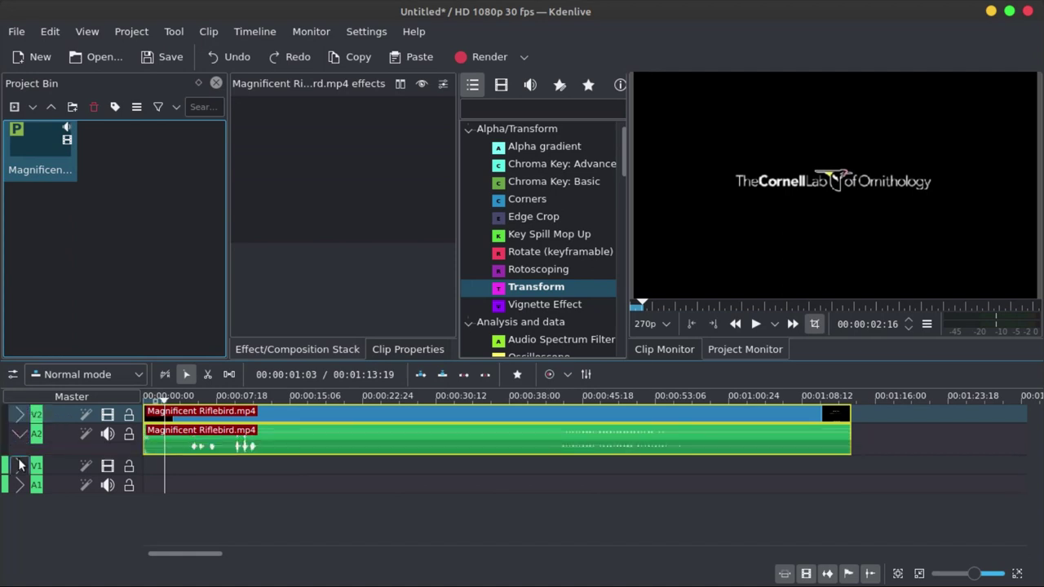
{"action": "left_click", "coordinate": [20, 414]}
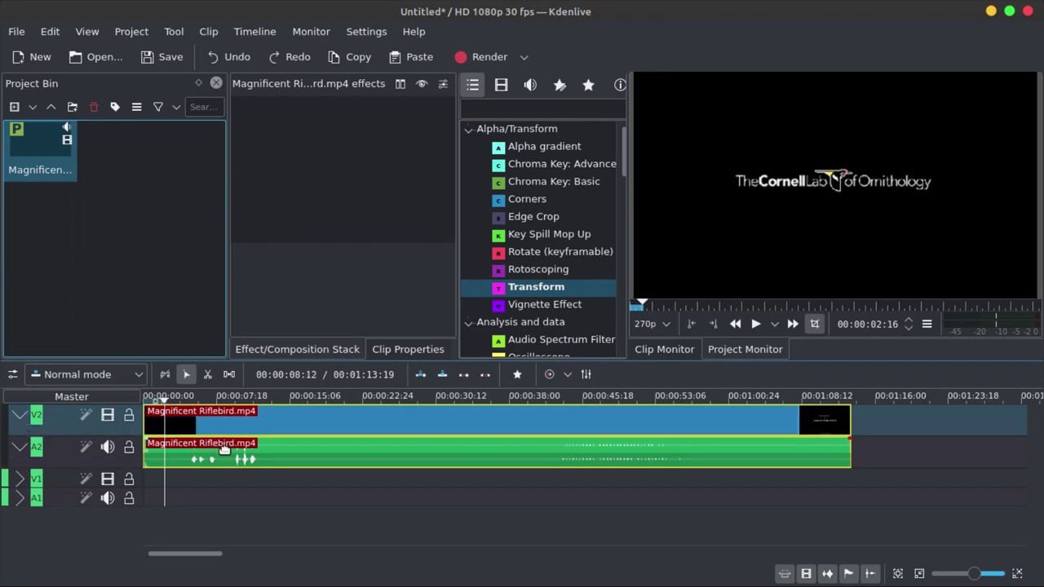
{"action": "scroll", "coordinate": [291, 449], "scroll_direction": "up", "scroll_amount": 2}
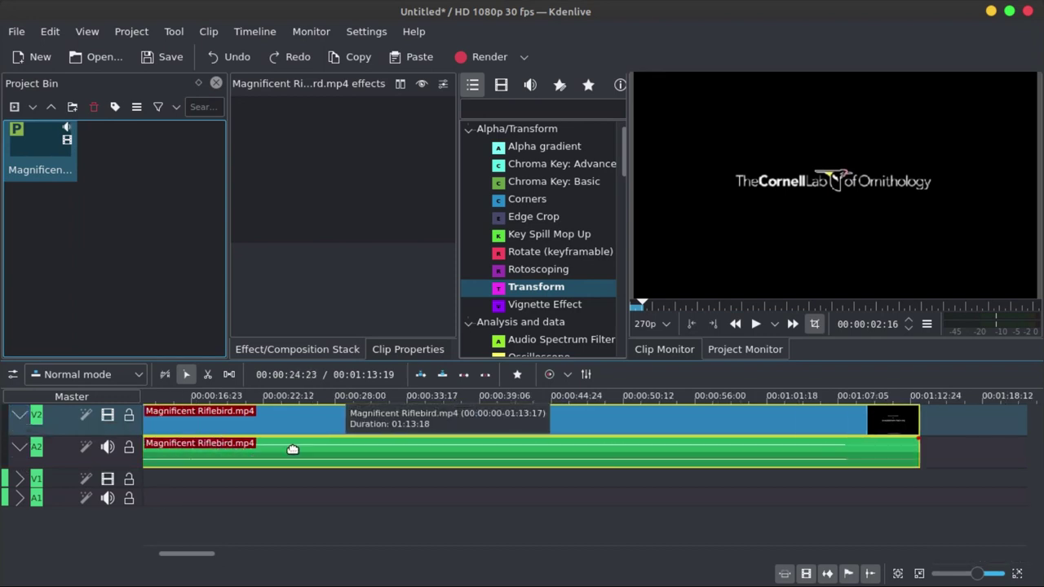
{"action": "scroll", "coordinate": [292, 449], "scroll_direction": "up", "scroll_amount": 3}
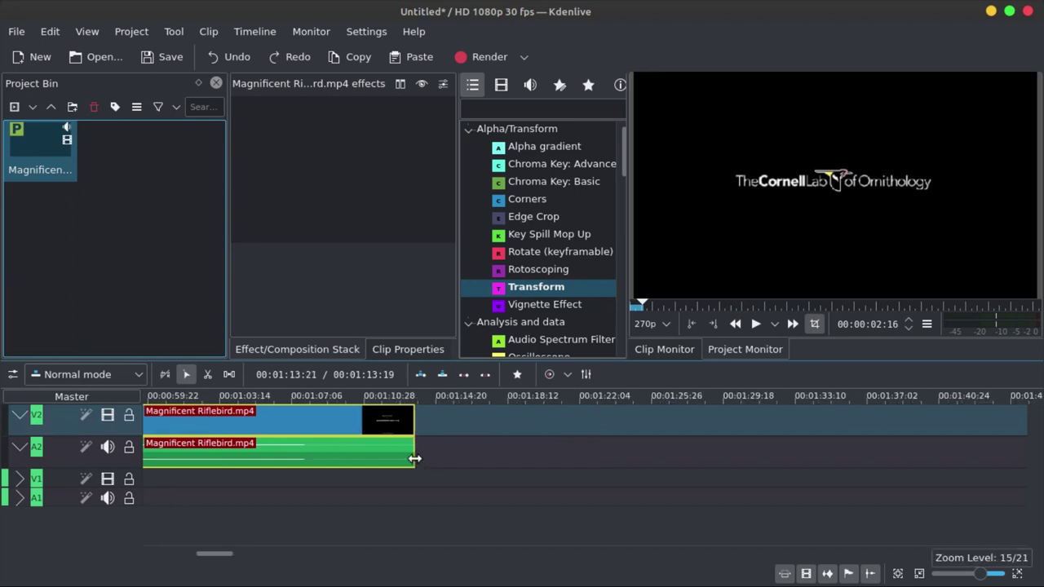
{"action": "scroll", "coordinate": [313, 455], "scroll_direction": "up", "scroll_amount": 1}
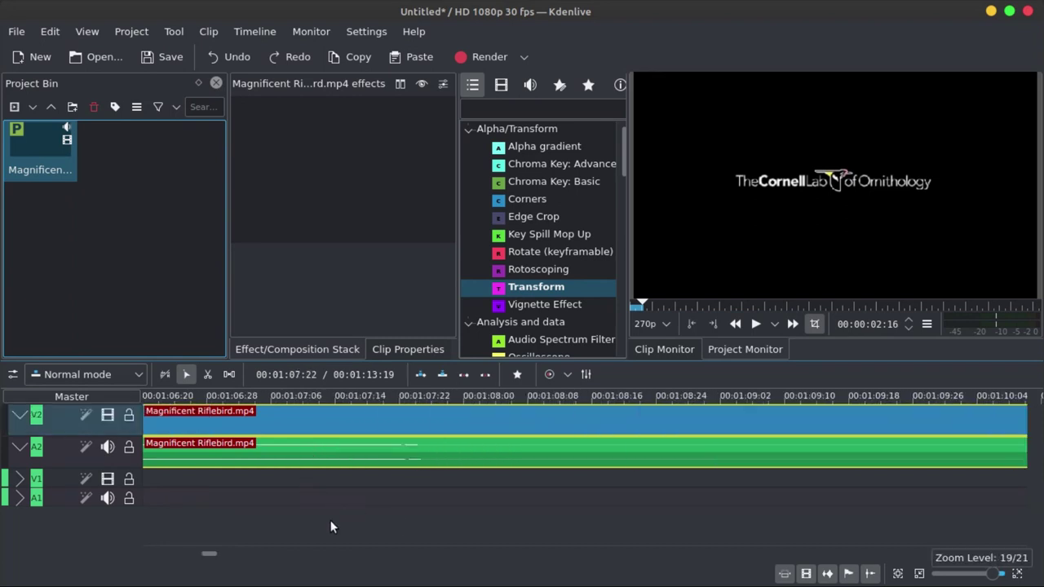
{"action": "left_click_drag", "start_coordinate": [208, 556], "coordinate": [147, 555]}
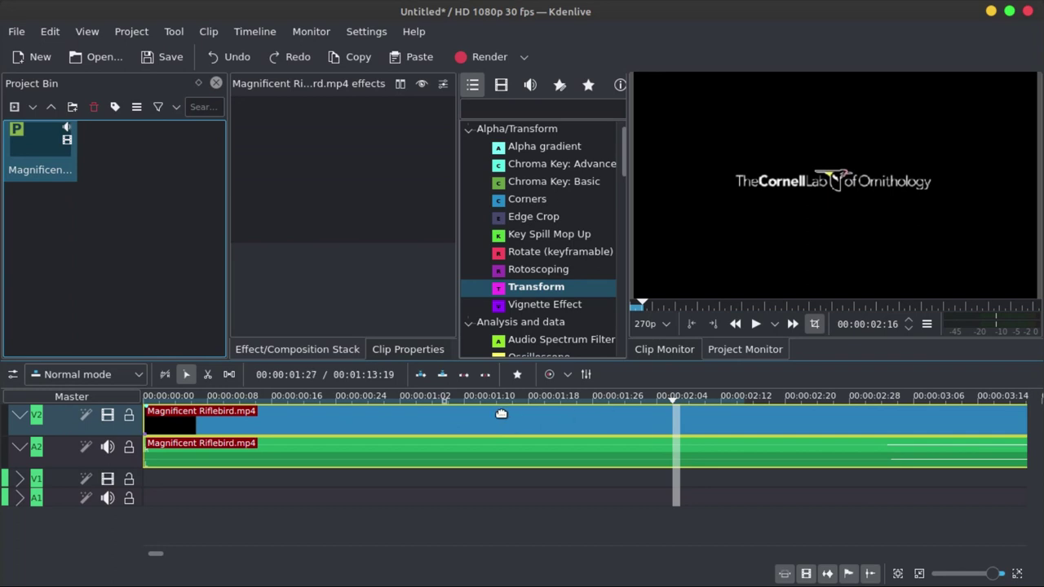
- Set the thumbnails of track V2 to All Frames and scrub the playhead to 00:00:15:22
{"action": "right_click", "coordinate": [70, 424]}
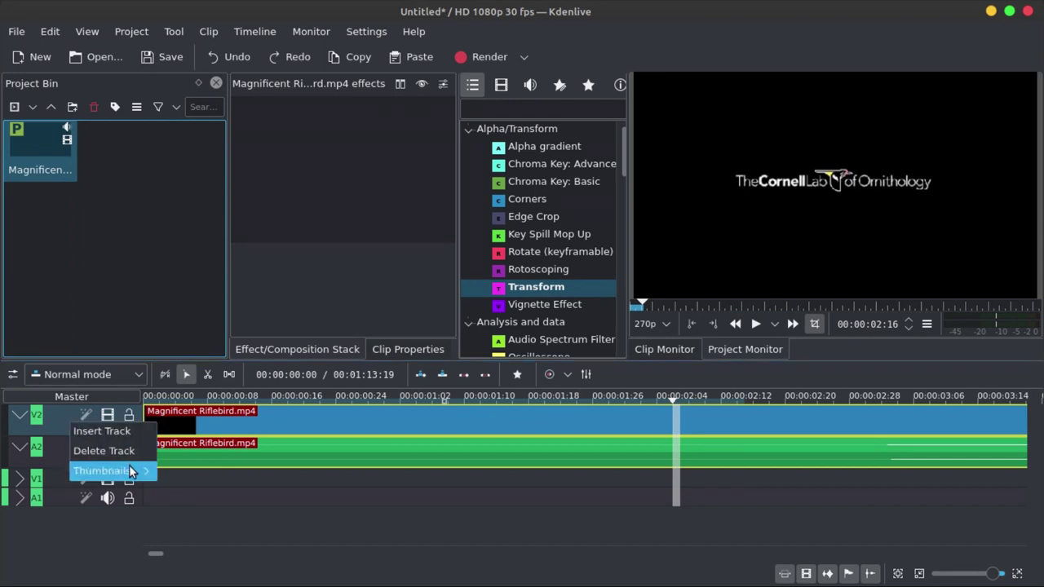
{"action": "mouse_move", "coordinate": [131, 472]}
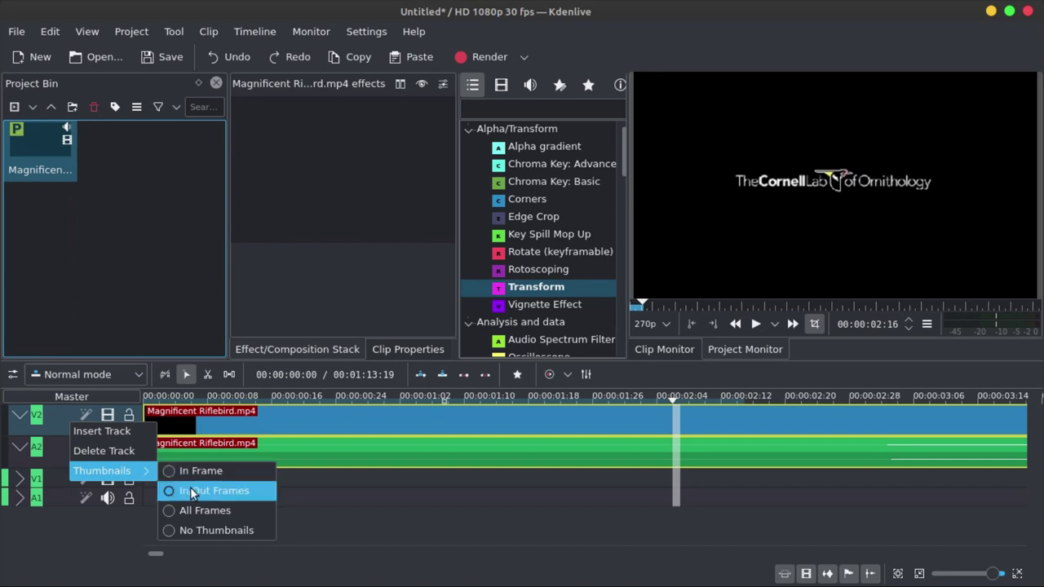
{"action": "left_click", "coordinate": [177, 512]}
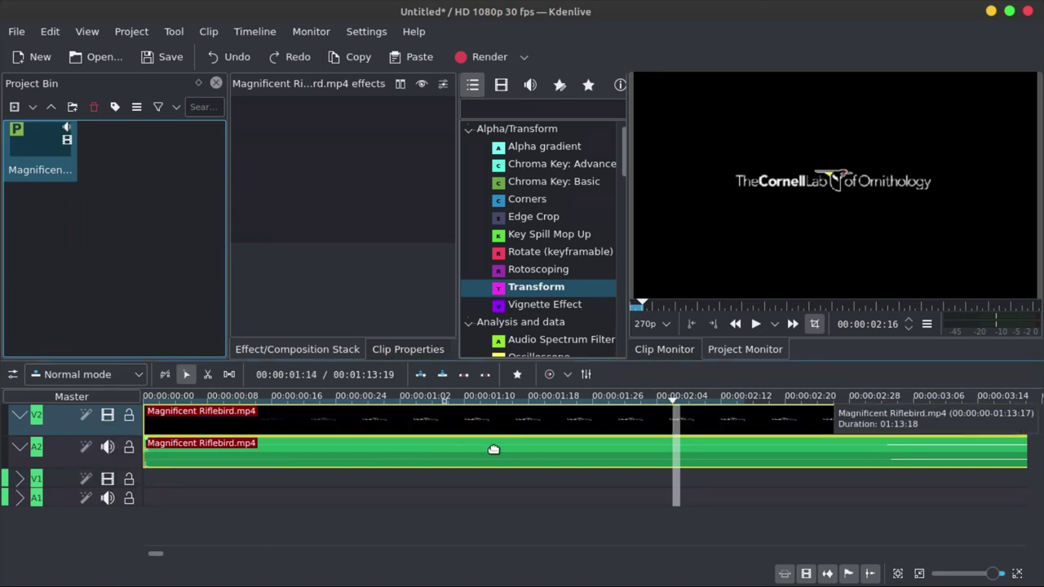
{"action": "scroll", "coordinate": [410, 441], "scroll_direction": "down", "scroll_amount": 3}
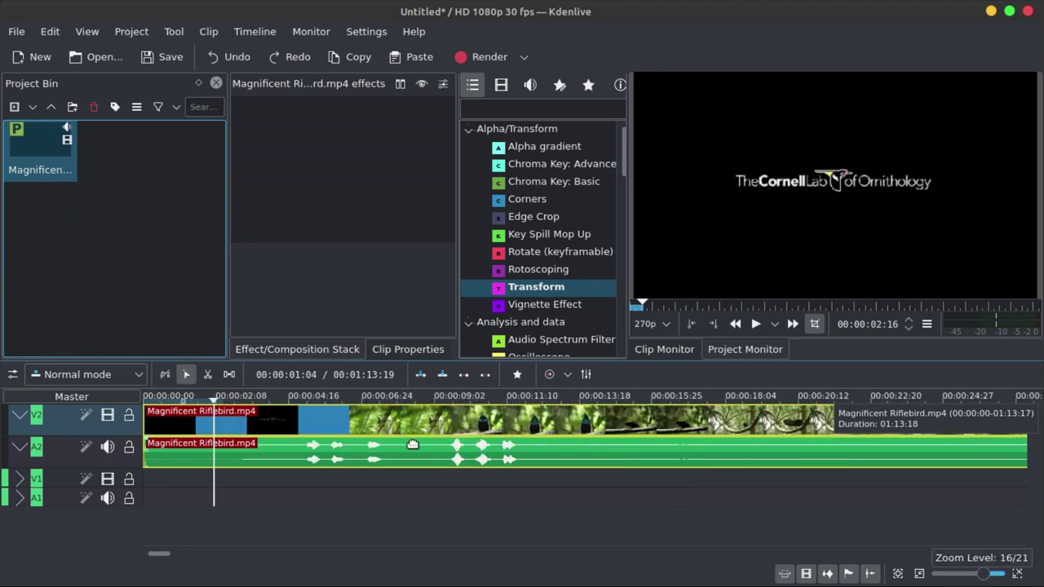
{"action": "left_click_drag", "start_coordinate": [440, 394], "coordinate": [568, 408]}
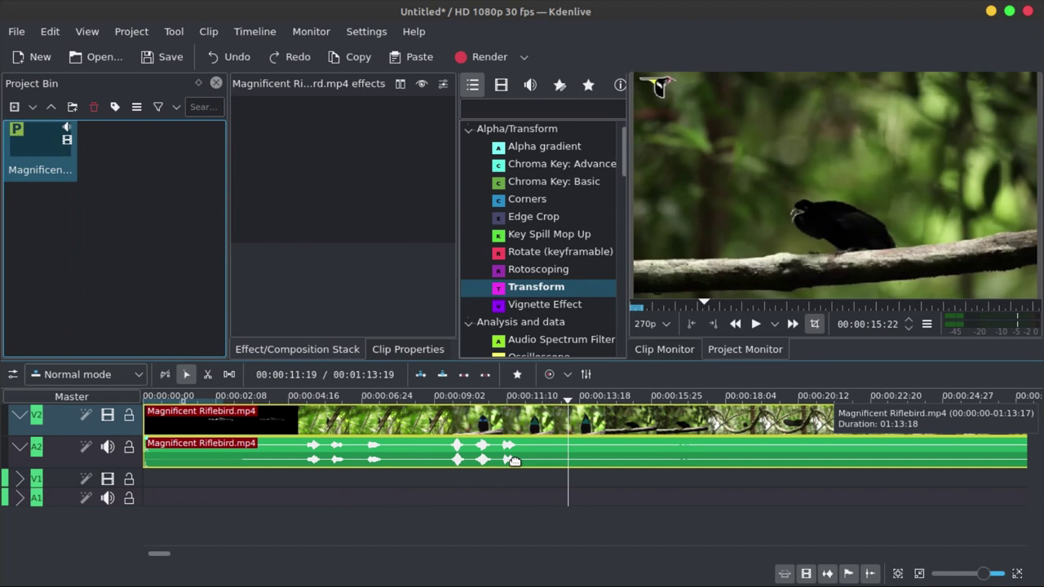
{"action": "left_click", "coordinate": [370, 452]}
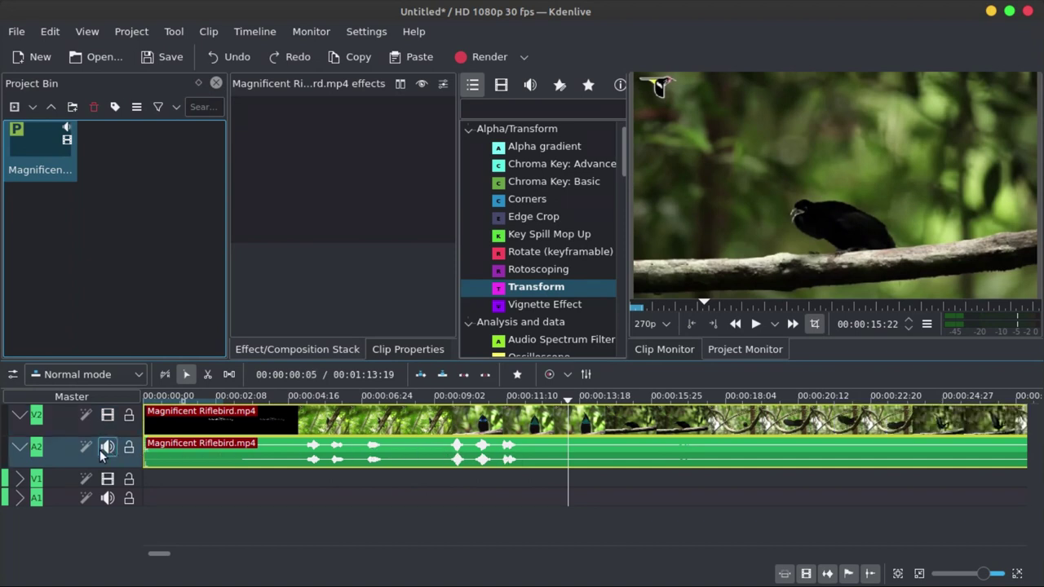
- Turn off Separate Channels for track A2 and inspect the merged waveform, scrubbing the playhead to 00:00:07:18
{"action": "right_click", "coordinate": [63, 455]}
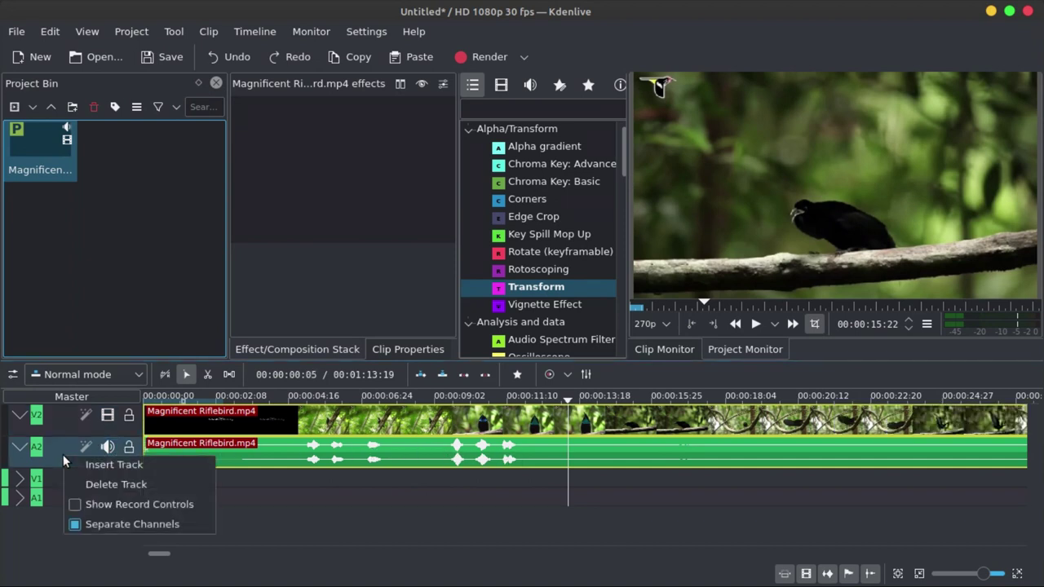
{"action": "left_click", "coordinate": [77, 525]}
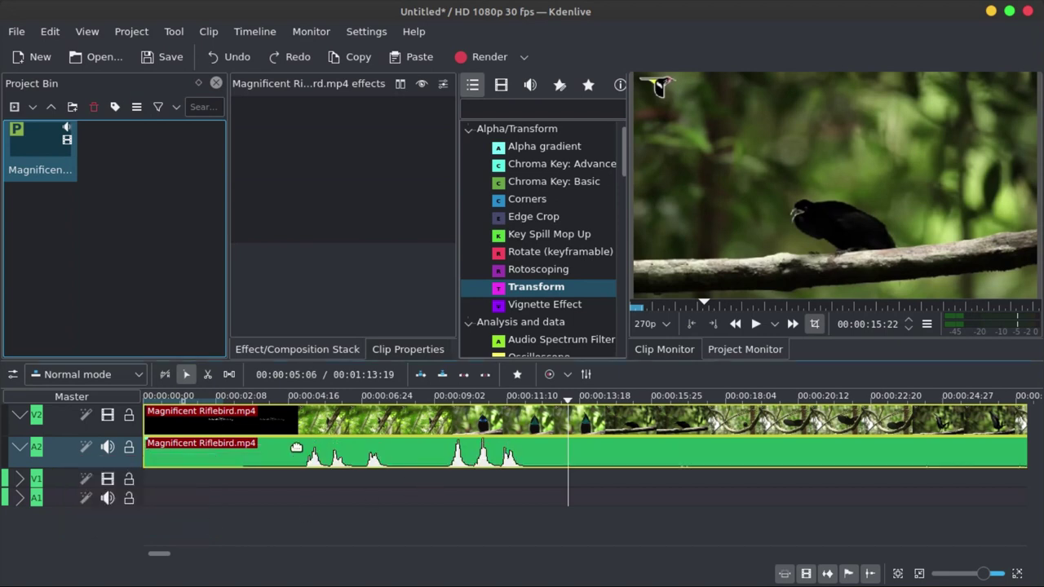
{"action": "left_click", "coordinate": [291, 399]}
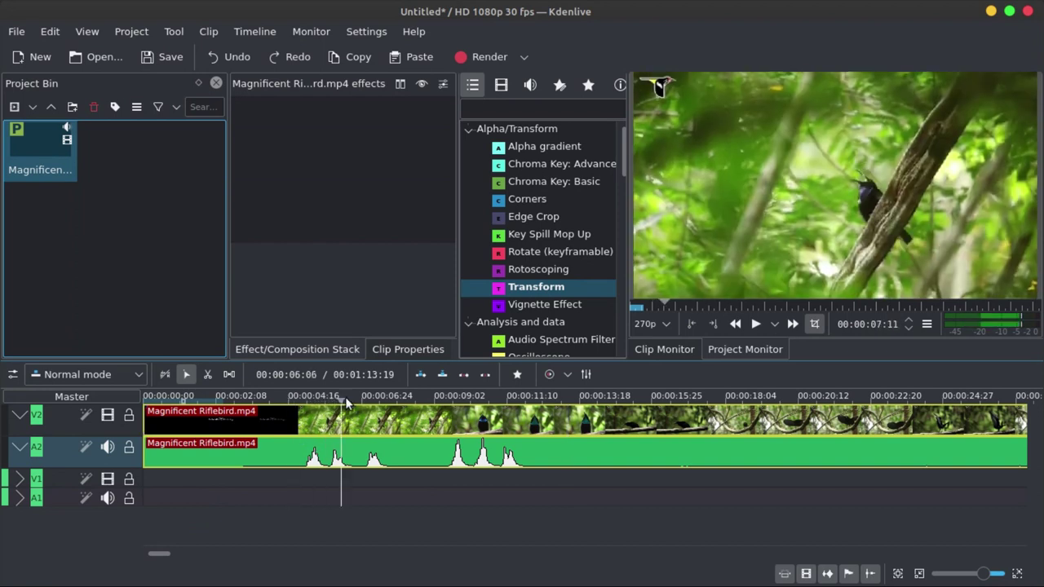
{"action": "scroll", "coordinate": [451, 480], "scroll_direction": "up", "scroll_amount": 3}
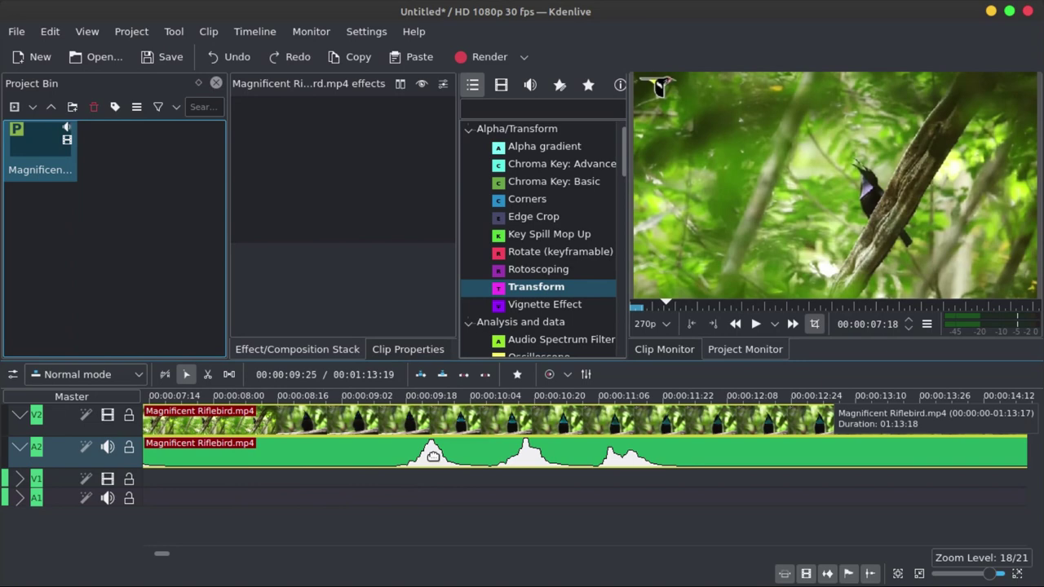
{"action": "scroll", "coordinate": [433, 455], "scroll_direction": "down", "scroll_amount": 2}
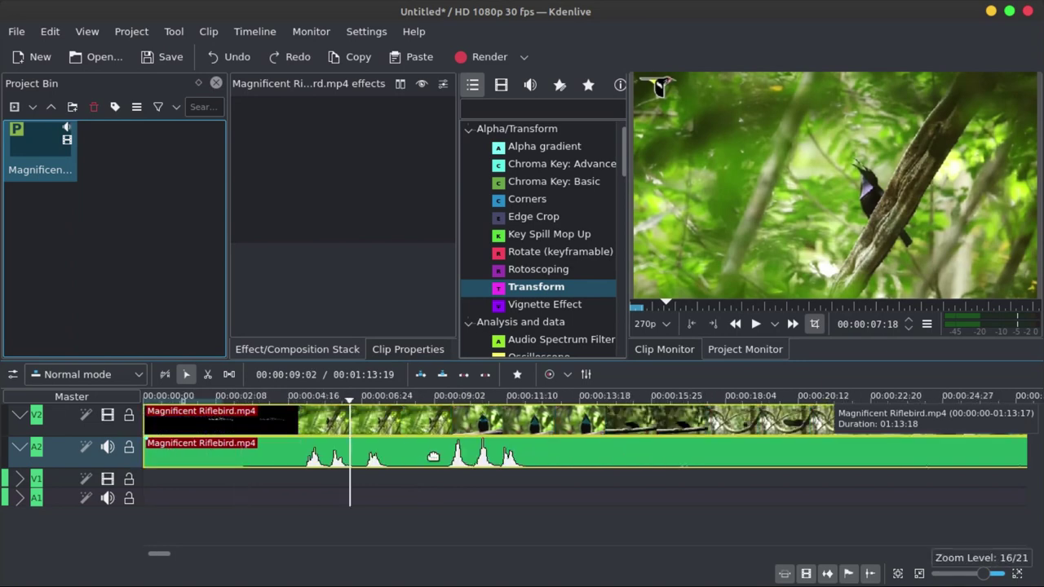
- Turn Separate Channels back on for track A2 and scrub the playhead to 00:00:06:02
{"action": "right_click", "coordinate": [82, 454]}
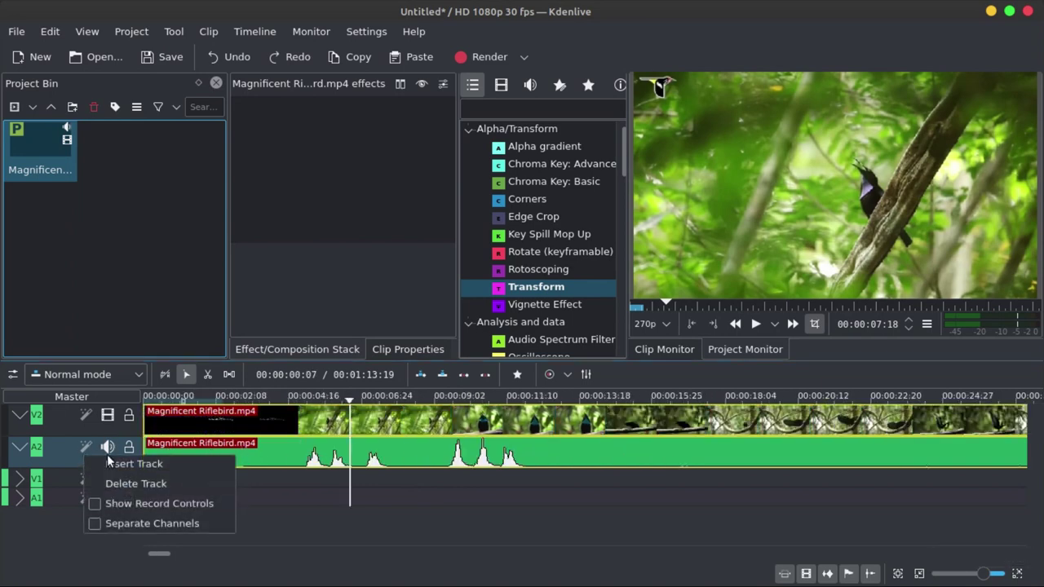
{"action": "left_click", "coordinate": [95, 525]}
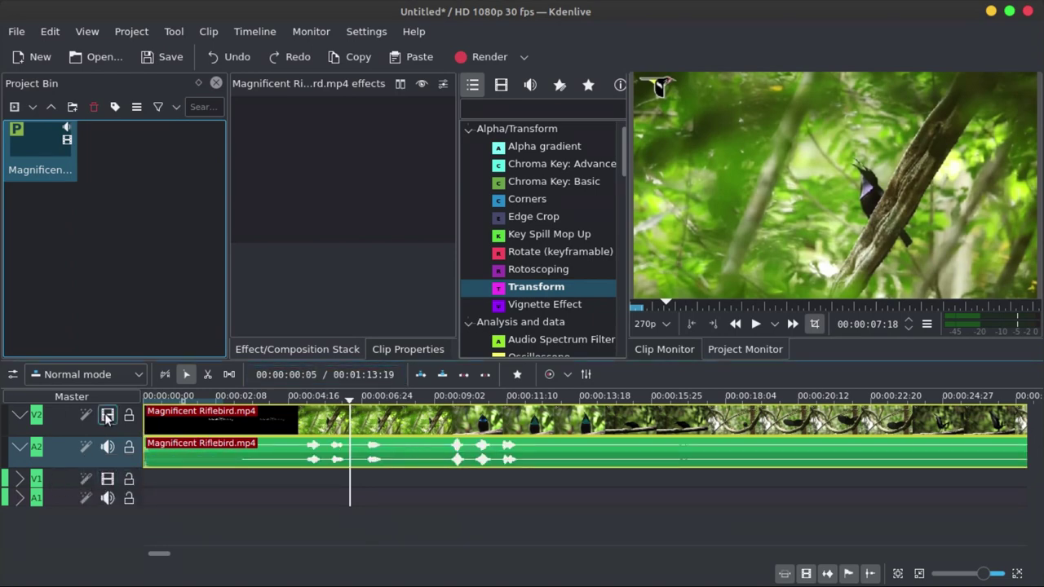
{"action": "mouse_move", "coordinate": [299, 399]}
{"action": "left_mouse_down"}
{"action": "mouse_move", "coordinate": [256, 400]}
{"action": "mouse_move", "coordinate": [306, 399]}
{"action": "left_mouse_up"}
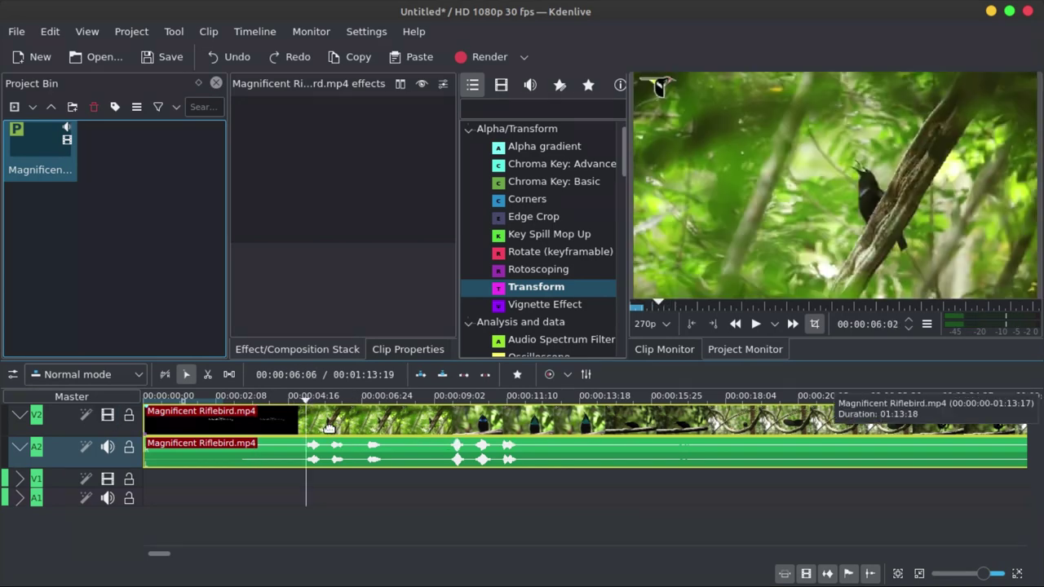
- Hide video track V2 and mute audio track A2, scrubbing the timeline to check each track's output
{"action": "left_click", "coordinate": [107, 416]}
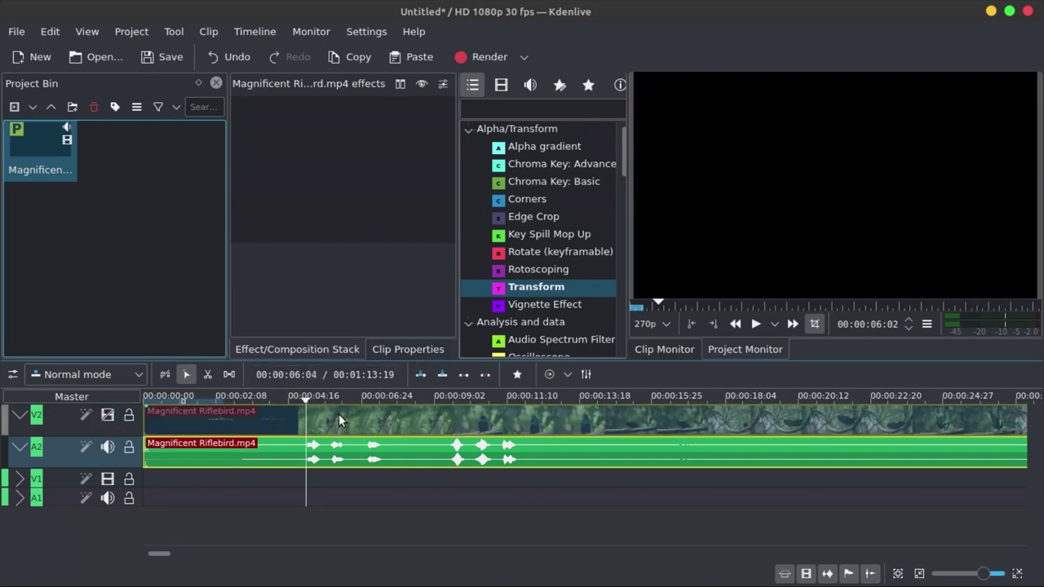
{"action": "mouse_move", "coordinate": [324, 398]}
{"action": "left_mouse_down"}
{"action": "mouse_move", "coordinate": [477, 391]}
{"action": "mouse_move", "coordinate": [317, 383]}
{"action": "left_mouse_up"}
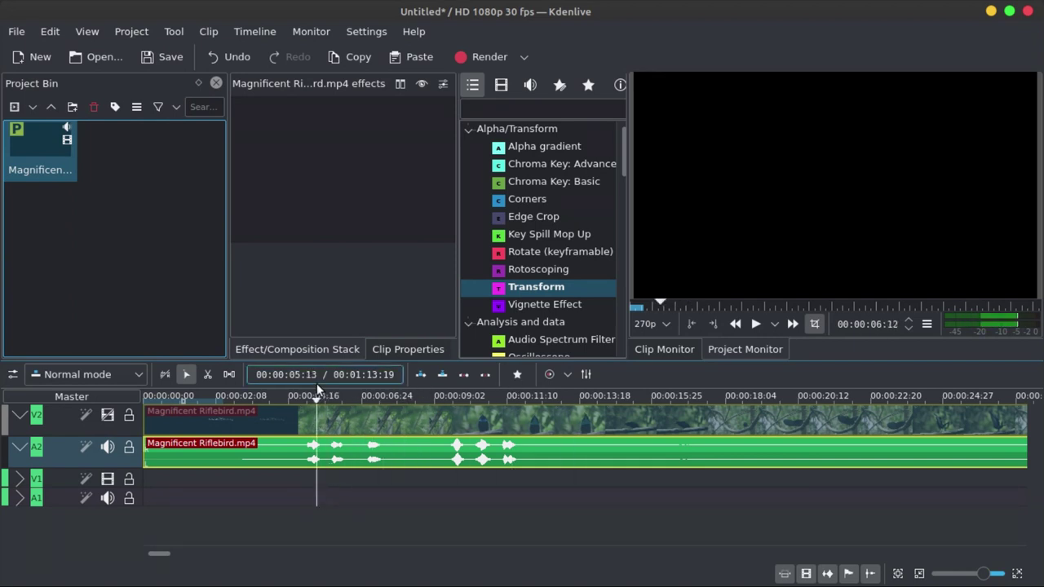
{"action": "left_click", "coordinate": [104, 449]}
{"action": "left_click", "coordinate": [474, 396]}
{"action": "mouse_move", "coordinate": [416, 395]}
{"action": "left_mouse_down"}
{"action": "mouse_move", "coordinate": [298, 395]}
{"action": "mouse_move", "coordinate": [408, 400]}
{"action": "left_mouse_up"}
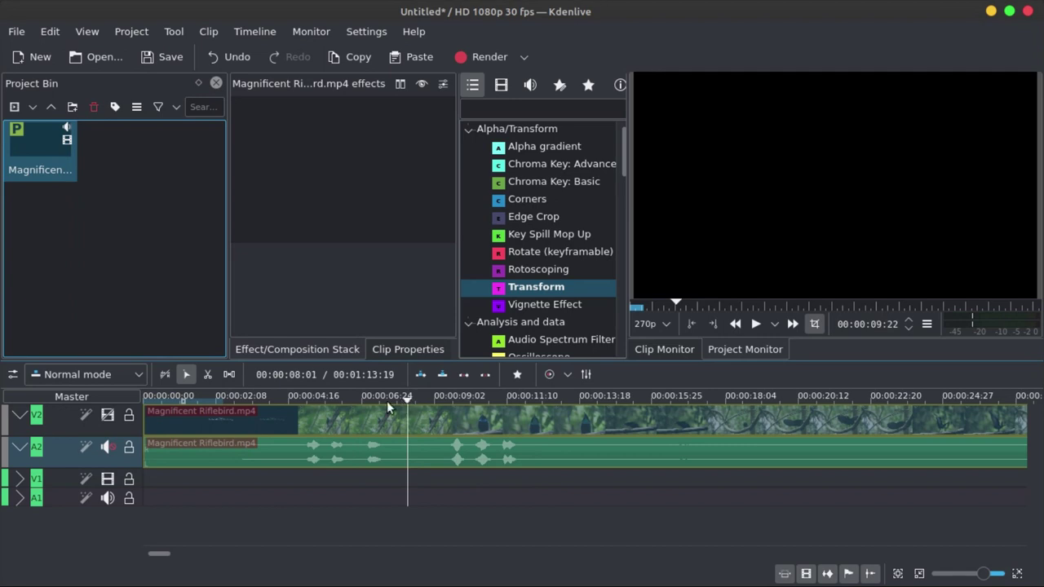
- Unmute audio track A2 and show video track V2 again
{"action": "left_click", "coordinate": [110, 447]}
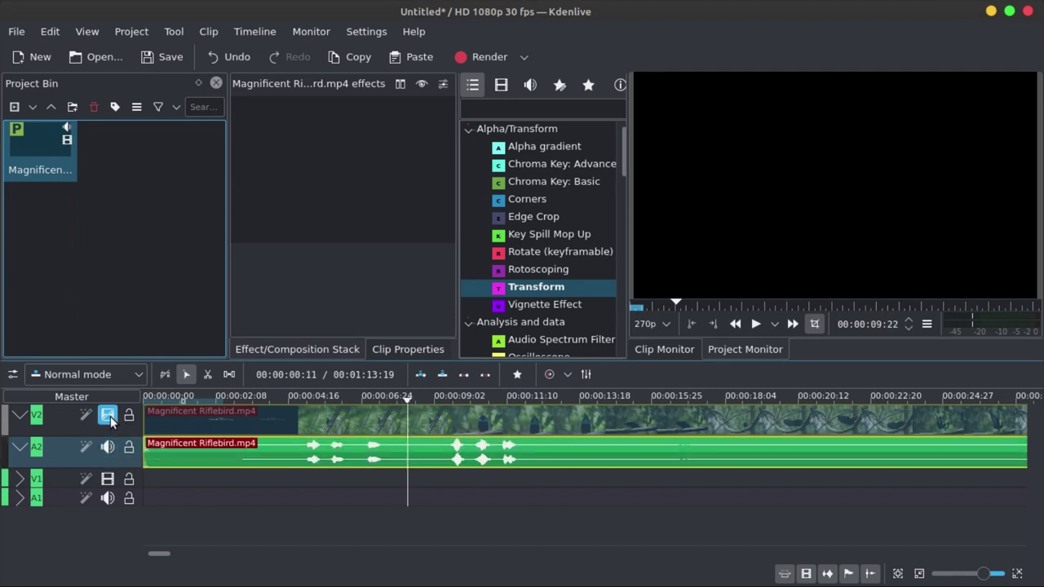
{"action": "left_click", "coordinate": [108, 414]}
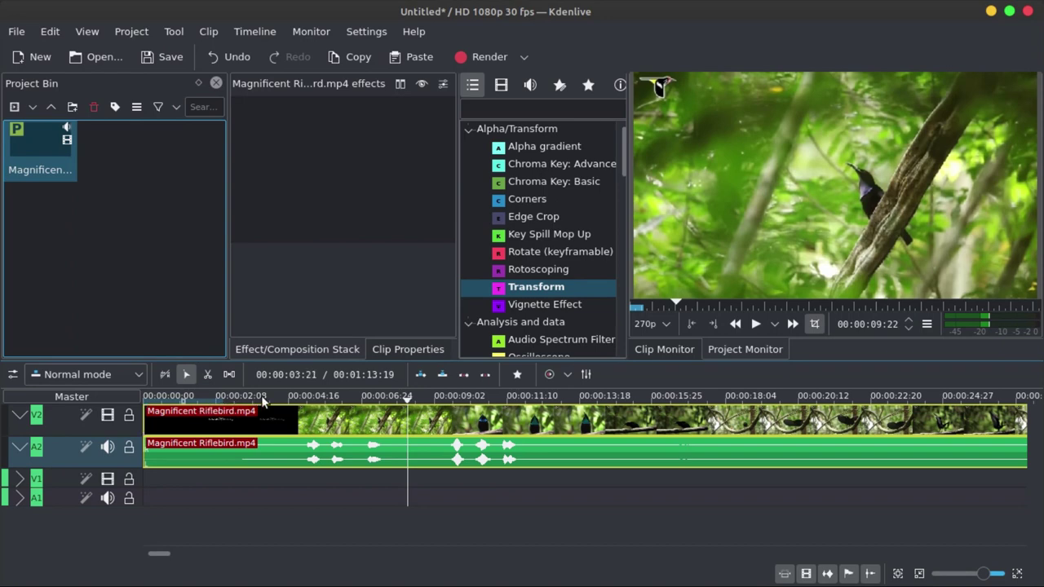
- Cut the clip on tracks V2 and A2 at 00:00:05:03, just after its opening fade from black
{"action": "mouse_move", "coordinate": [262, 399]}
{"action": "left_mouse_down"}
{"action": "mouse_move", "coordinate": [120, 391]}
{"action": "mouse_move", "coordinate": [178, 401]}
{"action": "mouse_move", "coordinate": [265, 393]}
{"action": "mouse_move", "coordinate": [251, 409]}
{"action": "left_mouse_up"}
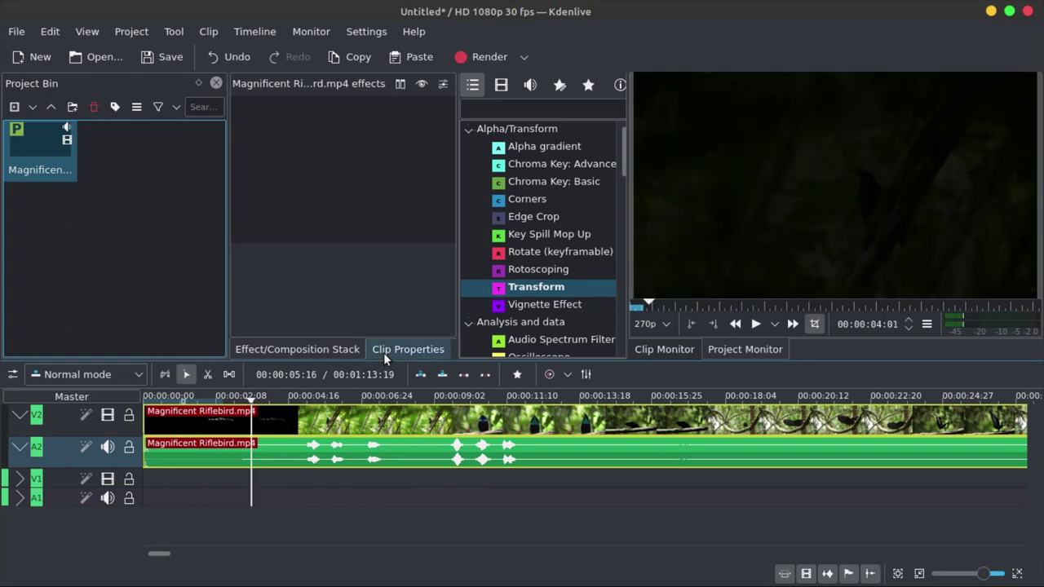
{"action": "key", "text": "Right"}
{"action": "key", "text": "Right"}
{"action": "key", "text": "Right"}
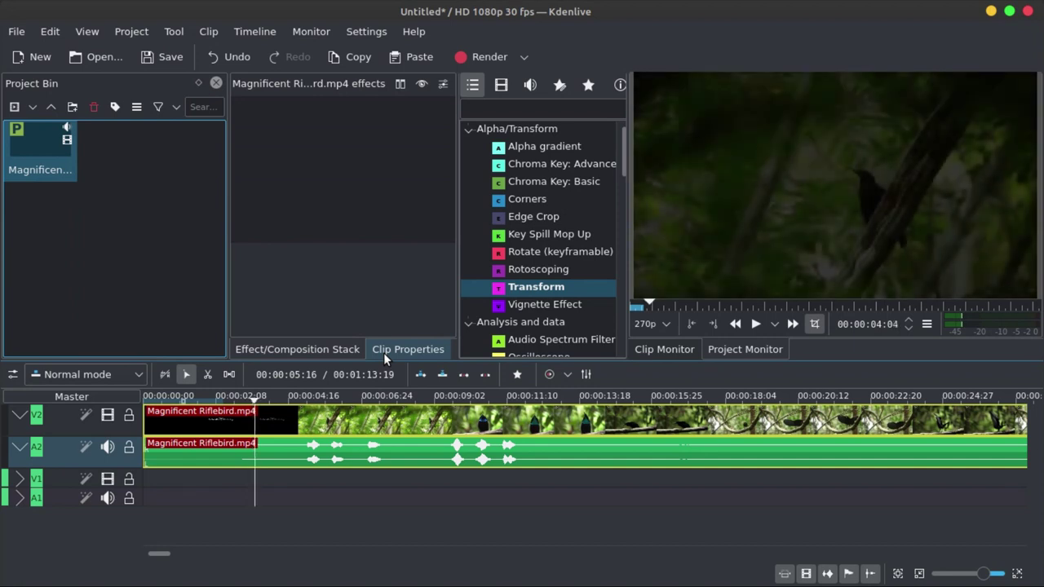
{"action": "key", "text": "Right"}
{"action": "key", "text": "Right"}
{"action": "key", "text": "Right"}
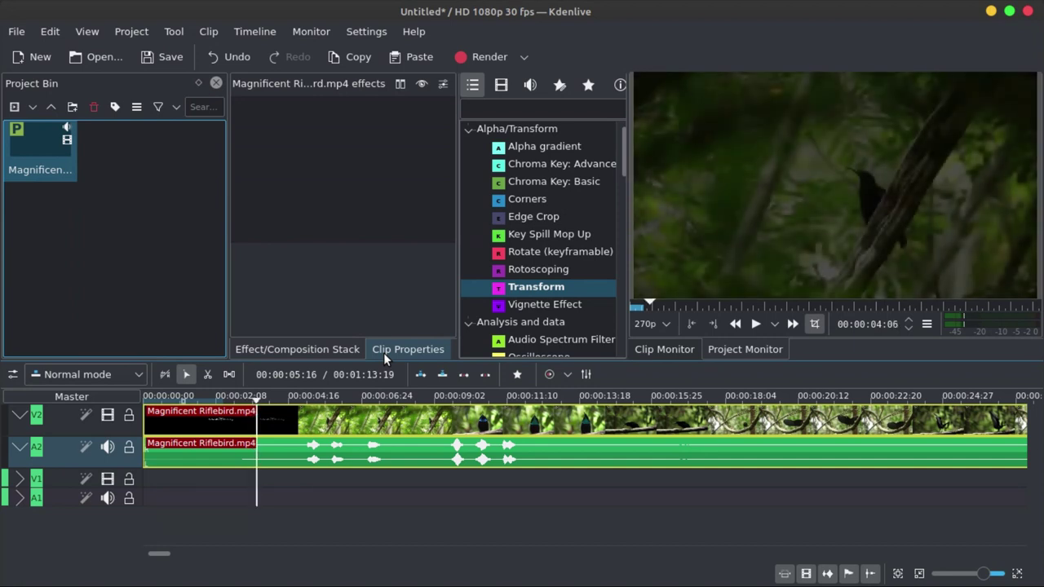
{"action": "key", "text": "Right"}
{"action": "key", "text": "Right"}
{"action": "key", "text": "Right"}
{"action": "key", "text": "Right"}
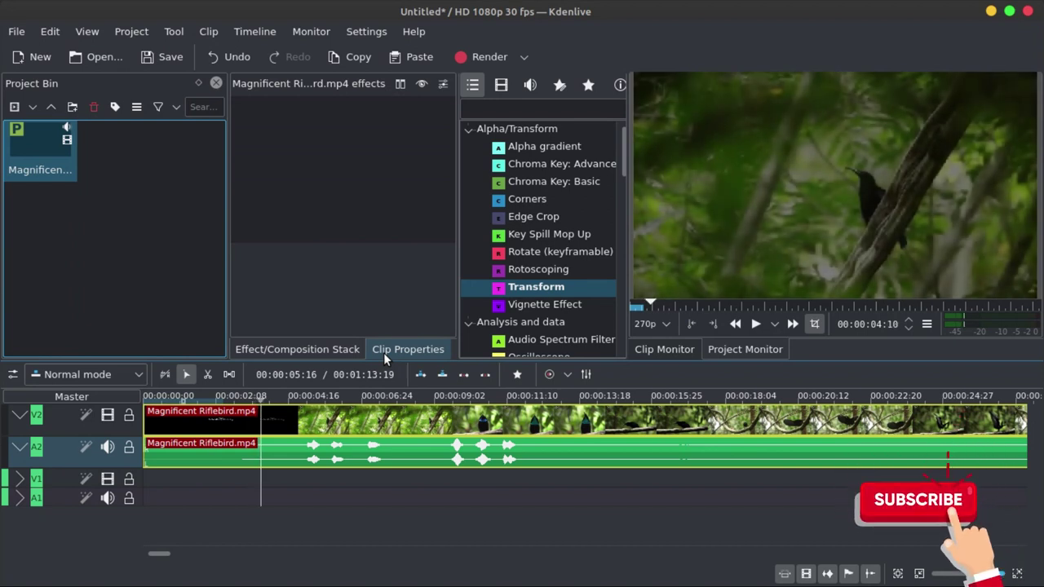
{"action": "key", "text": "Right"}
{"action": "key", "text": "Right"}
{"action": "key", "text": "Right"}
{"action": "key", "text": "Right"}
{"action": "key", "text": "Right"}
{"action": "key", "text": "Right"}
{"action": "key", "text": "Right"}
{"action": "key", "text": "Right"}
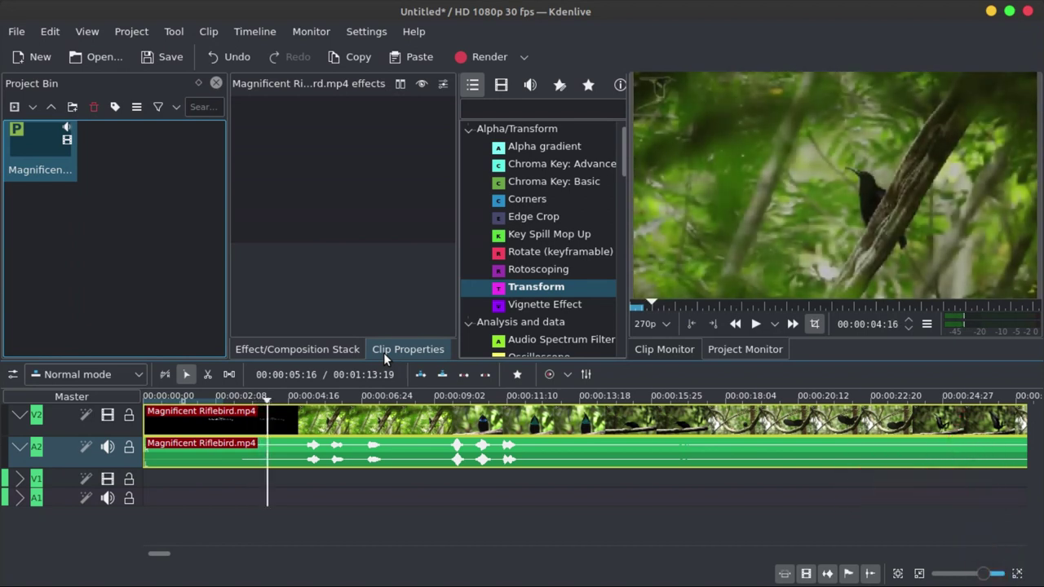
{"action": "key", "text": "Right"}
{"action": "key", "text": "Right"}
{"action": "key", "text": "Right"}
{"action": "key", "text": "Right"}
{"action": "key", "text": "Right"}
{"action": "key", "text": "Right"}
{"action": "key", "text": "Right"}
{"action": "key", "text": "Right"}
{"action": "key", "text": "Right"}
{"action": "key", "text": "Right"}
{"action": "key", "text": "Right"}
{"action": "key", "text": "Right"}
{"action": "key", "text": "Right"}
{"action": "key", "text": "Right"}
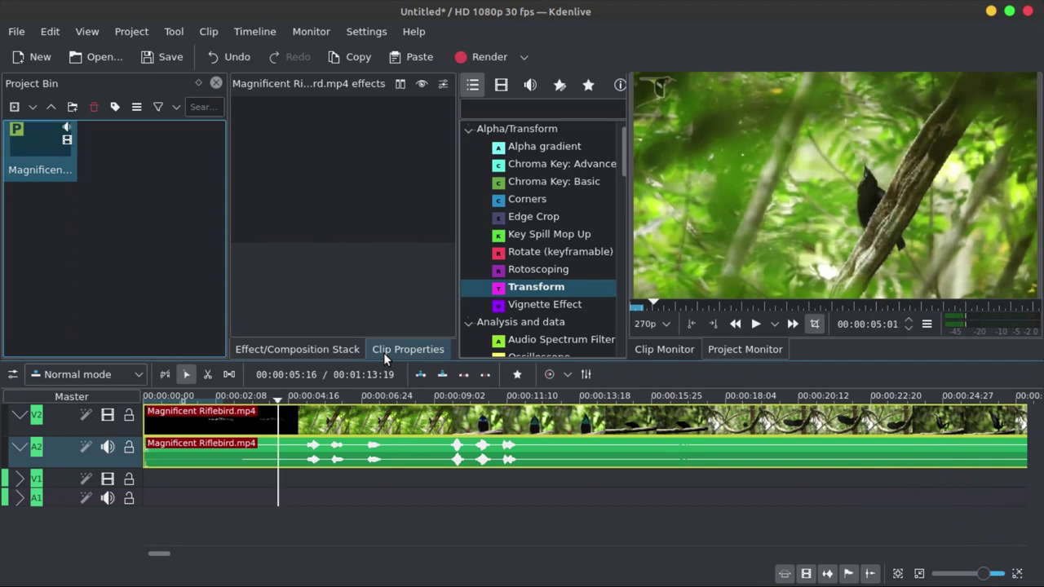
{"action": "right_click", "coordinate": [280, 451]}
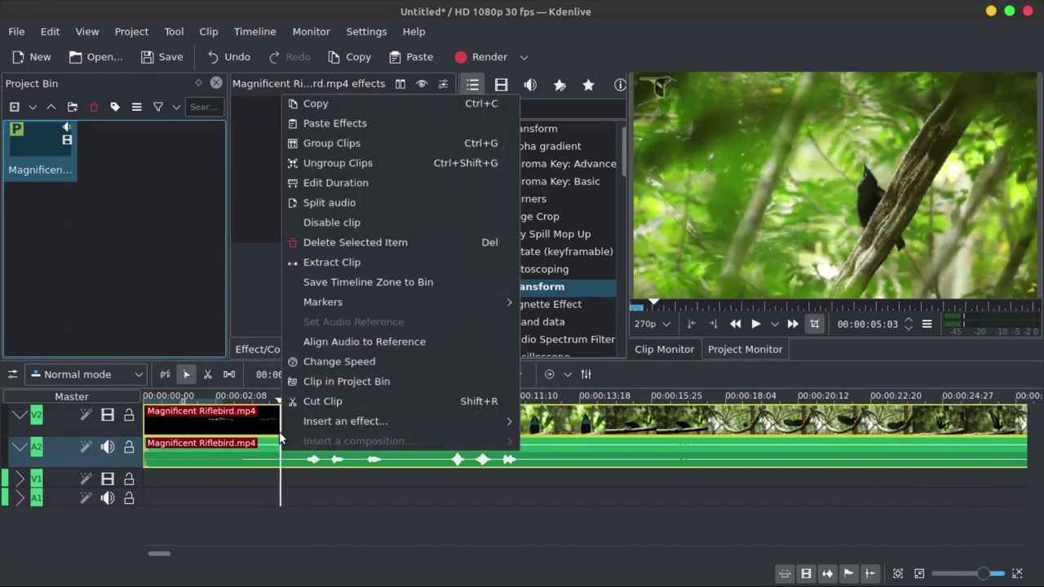
{"action": "left_click", "coordinate": [306, 399]}
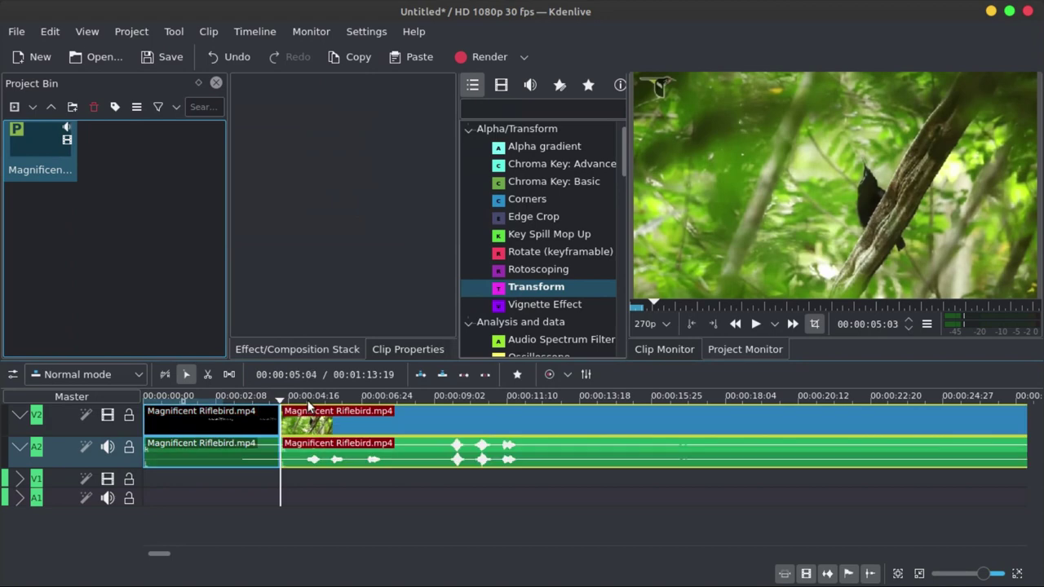
- Delete the clip piece before the cut from tracks V2 and A2
{"action": "left_click", "coordinate": [234, 430]}
{"action": "right_click", "coordinate": [234, 430]}
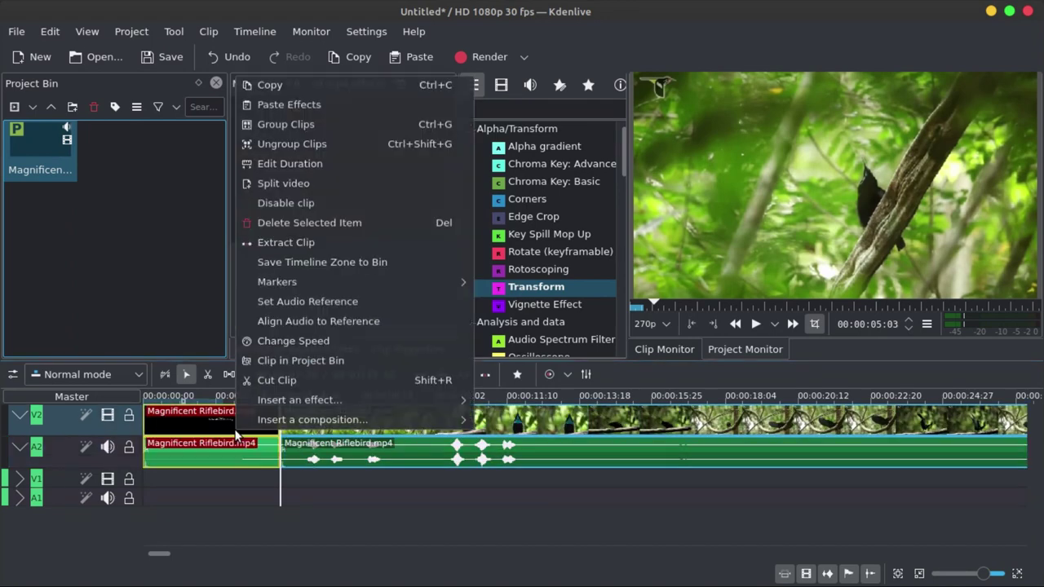
{"action": "left_click", "coordinate": [293, 222]}
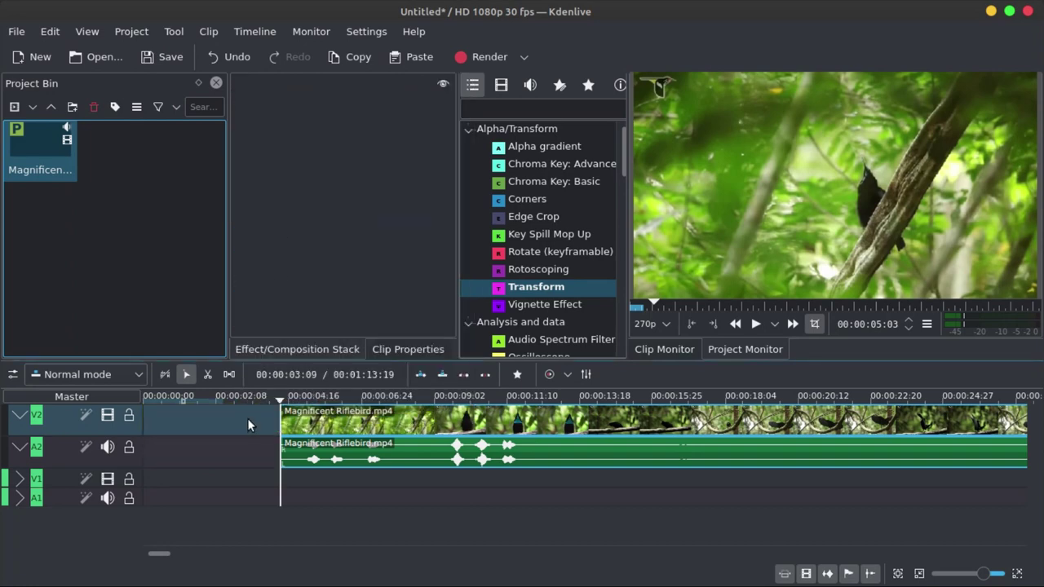
- Move the remaining clip to the start of the timeline and return the playhead to 00:00:00:00
{"action": "left_click", "coordinate": [416, 424]}
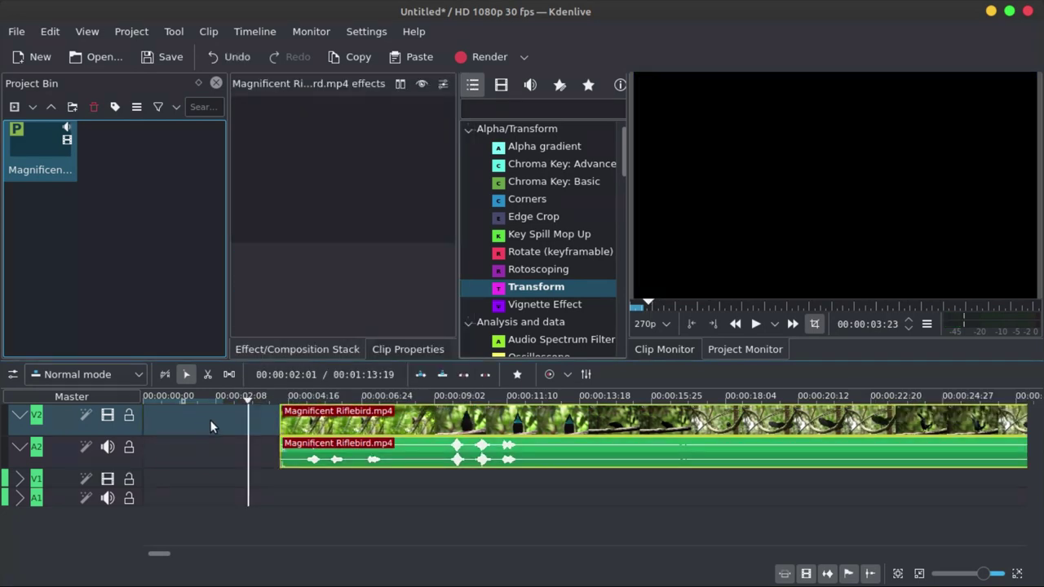
{"action": "left_click_drag", "start_coordinate": [356, 430], "coordinate": [168, 422]}
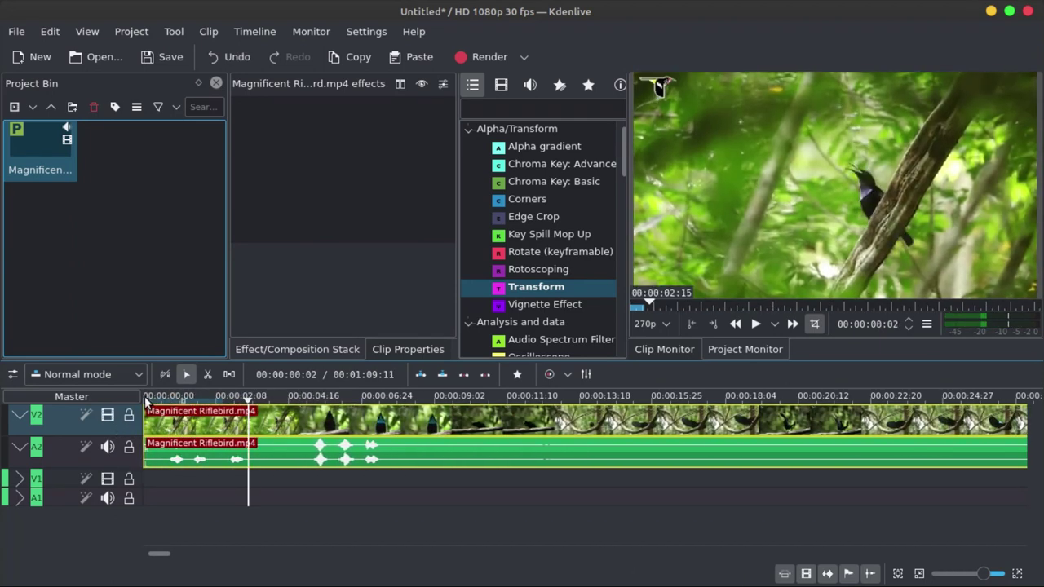
{"action": "key", "text": "Home"}
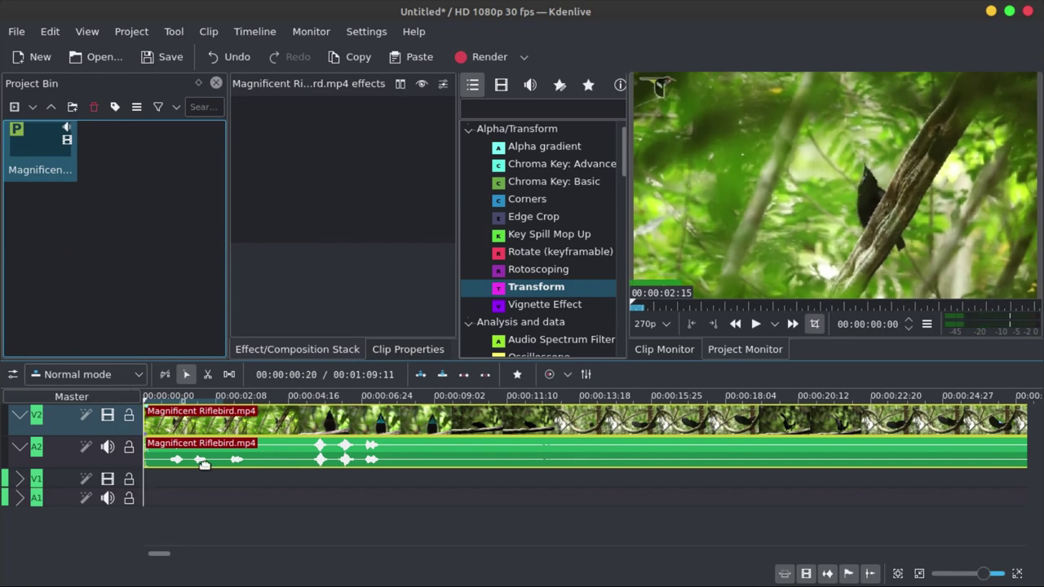
- Move the clip about 5 seconds later, and close the gap before it with Remove Space
{"action": "left_click_drag", "start_coordinate": [204, 462], "coordinate": [340, 461]}
{"action": "left_click", "coordinate": [207, 425]}
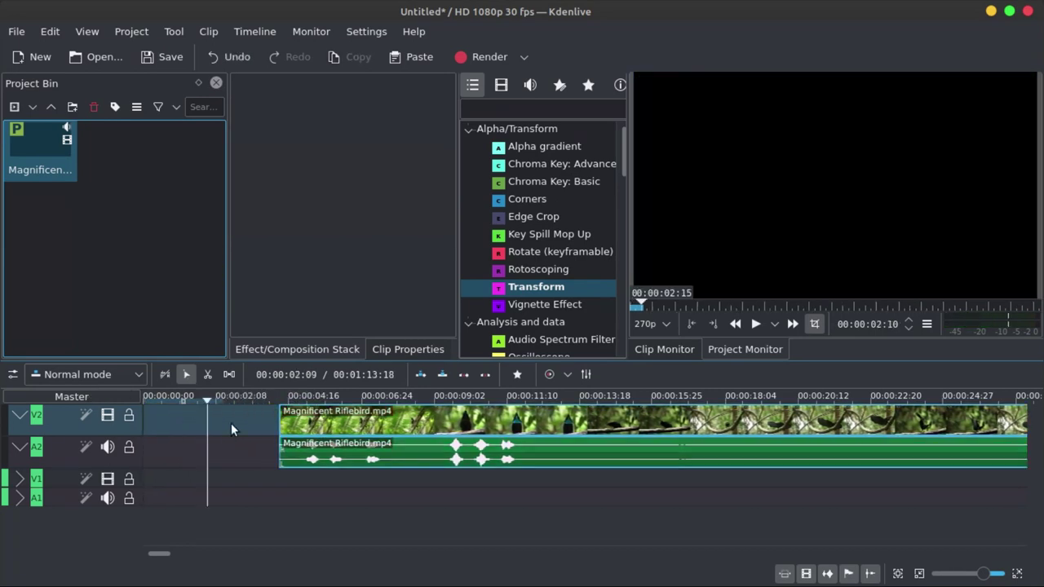
{"action": "right_click", "coordinate": [231, 423]}
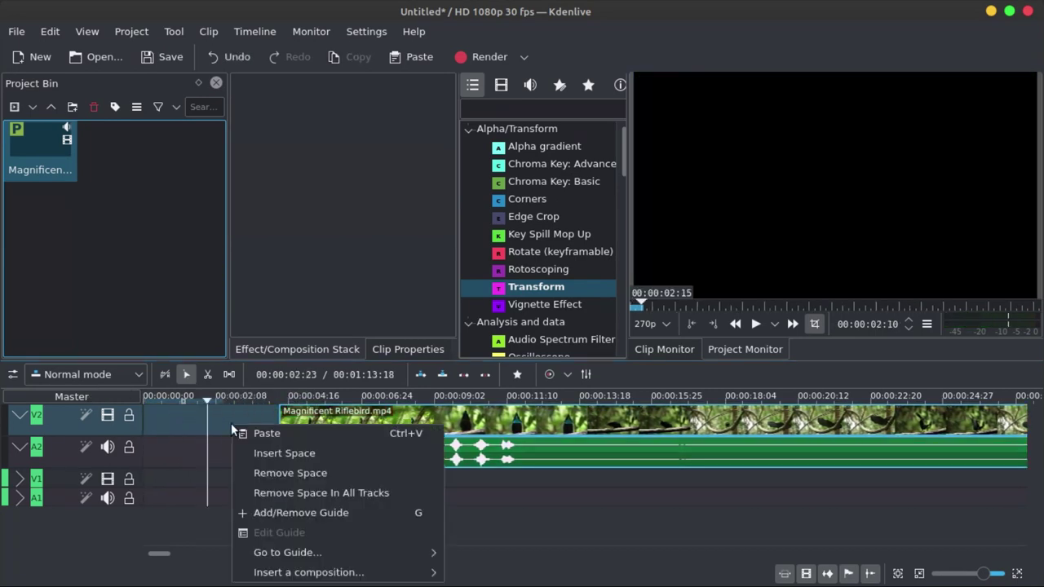
{"action": "left_click", "coordinate": [261, 479]}
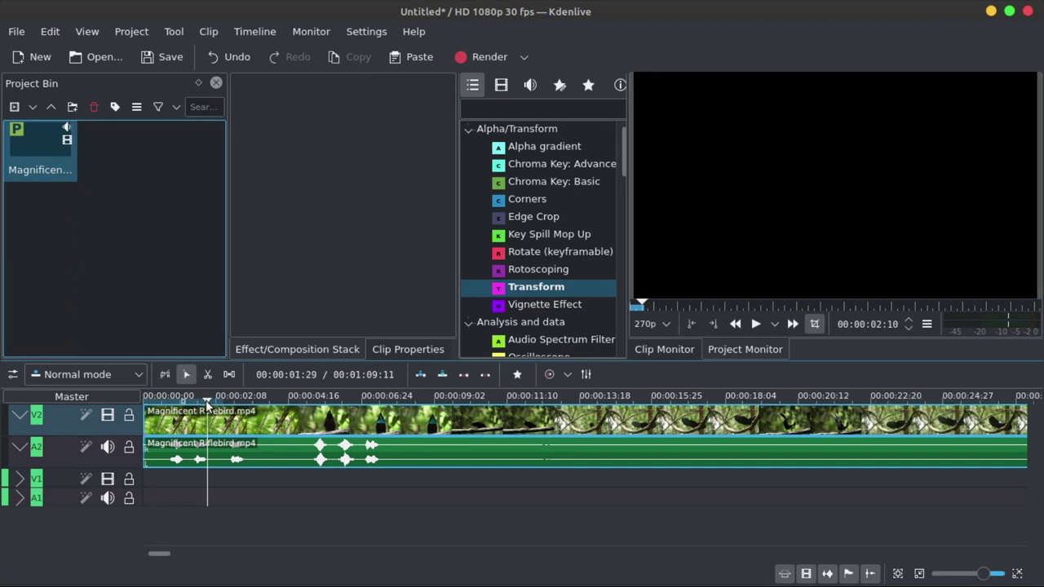
- Add a fade-in of 00:00:02:07 at the start of the V2 clip and scrub over the opening
{"action": "left_click_drag", "start_coordinate": [205, 400], "coordinate": [156, 398]}
{"action": "key", "text": "Home"}
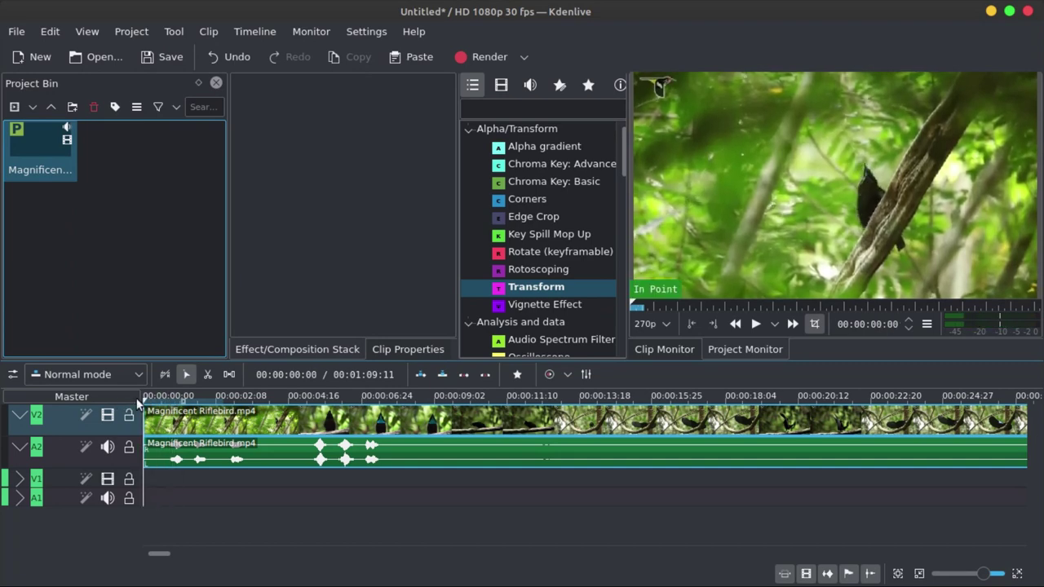
{"action": "left_click_drag", "start_coordinate": [139, 400], "coordinate": [156, 415]}
{"action": "left_click_drag", "start_coordinate": [148, 412], "coordinate": [203, 411]}
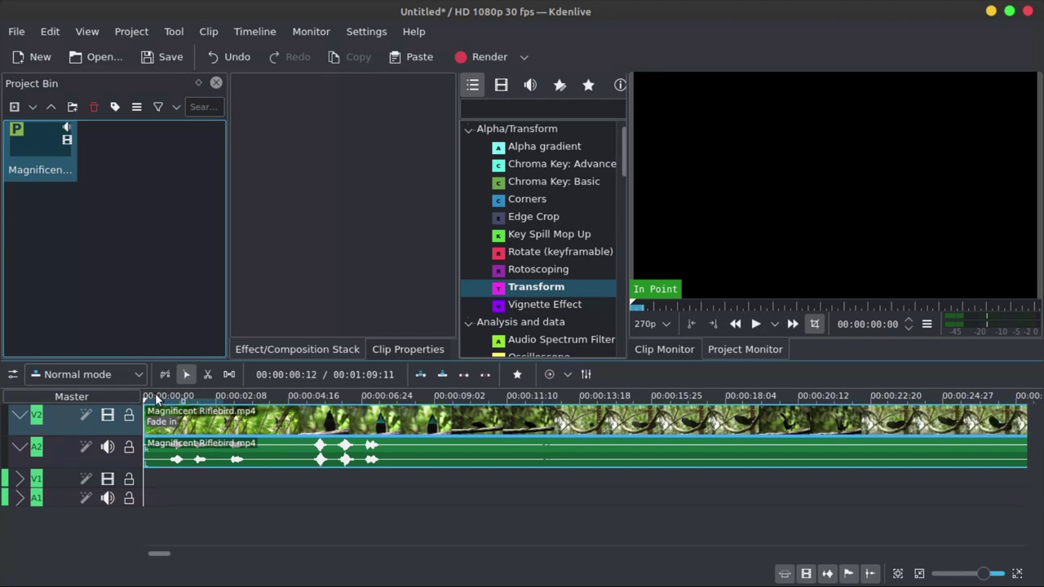
{"action": "mouse_move", "coordinate": [155, 396]}
{"action": "left_mouse_down"}
{"action": "mouse_move", "coordinate": [196, 381]}
{"action": "mouse_move", "coordinate": [140, 382]}
{"action": "left_mouse_up"}
- Set the V2 clip's fade-in duration to 00:00:07:22 and play back the opening of the timeline
{"action": "left_click", "coordinate": [303, 429]}
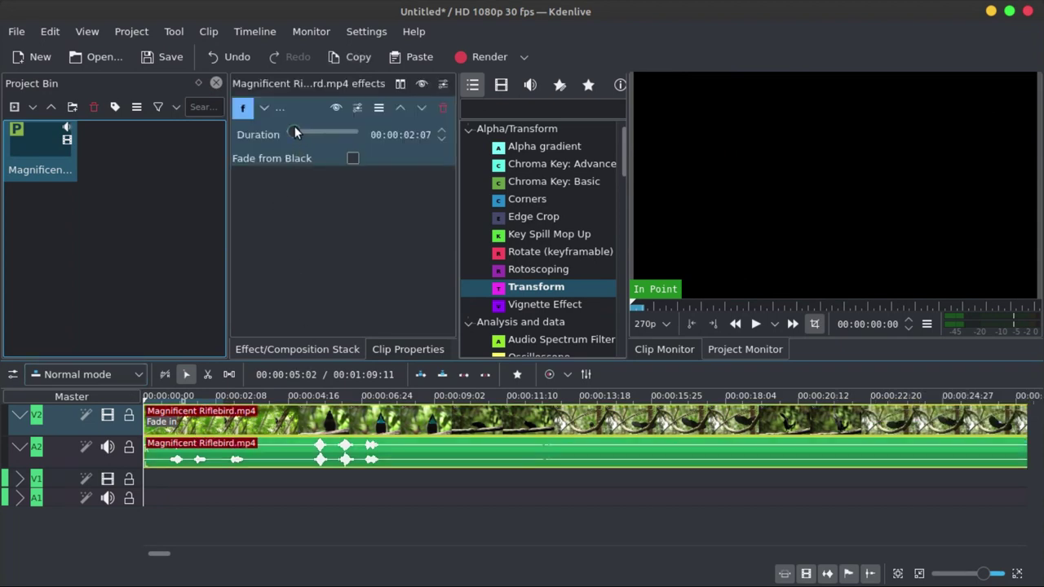
{"action": "mouse_move", "coordinate": [295, 132]}
{"action": "left_mouse_down"}
{"action": "mouse_move", "coordinate": [304, 131]}
{"action": "mouse_move", "coordinate": [282, 137]}
{"action": "mouse_move", "coordinate": [318, 130]}
{"action": "mouse_move", "coordinate": [281, 135]}
{"action": "mouse_move", "coordinate": [301, 133]}
{"action": "left_mouse_up"}
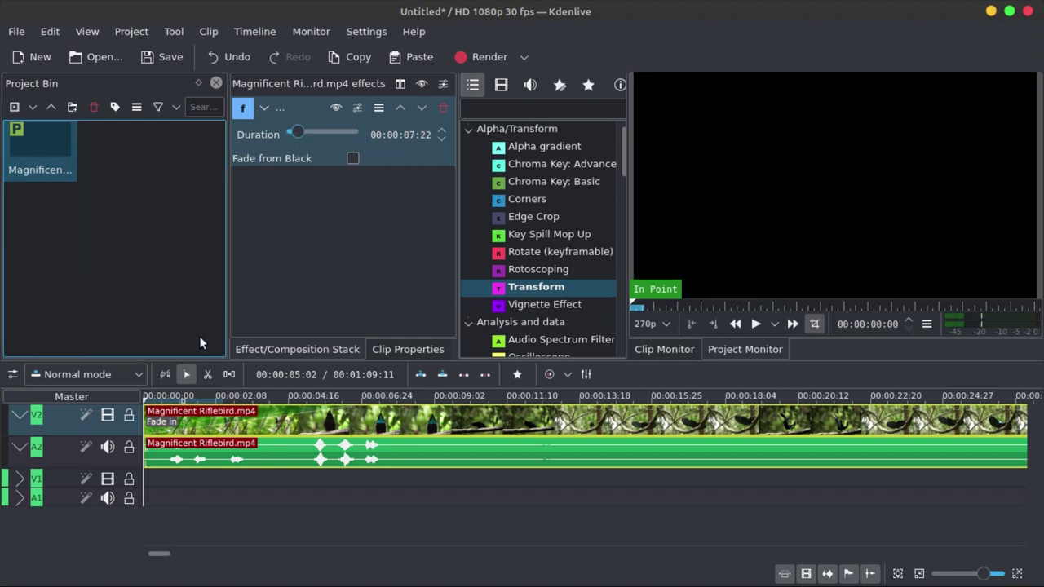
{"action": "key", "text": "space"}
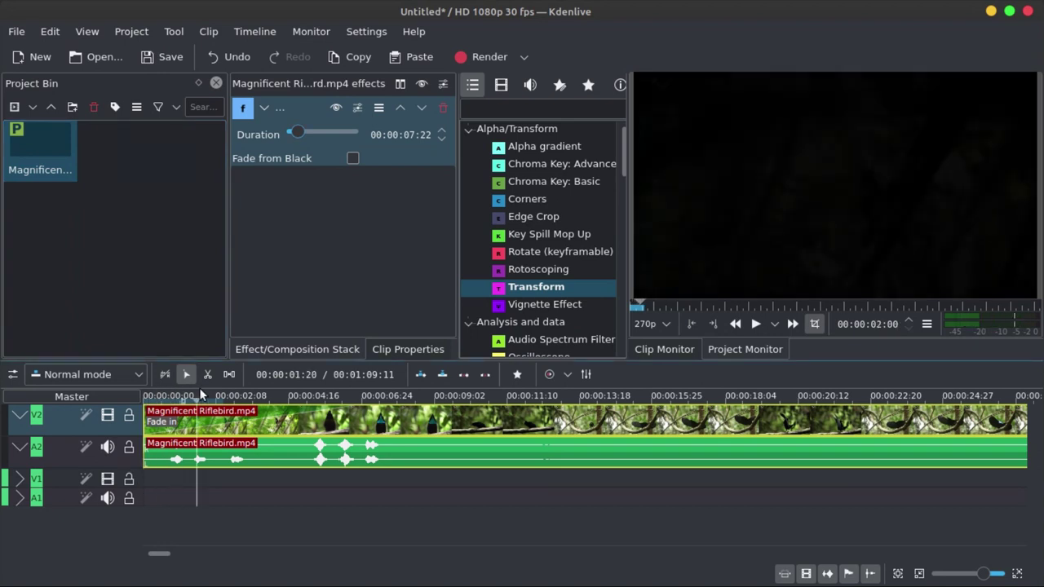
{"action": "key", "text": "Home"}
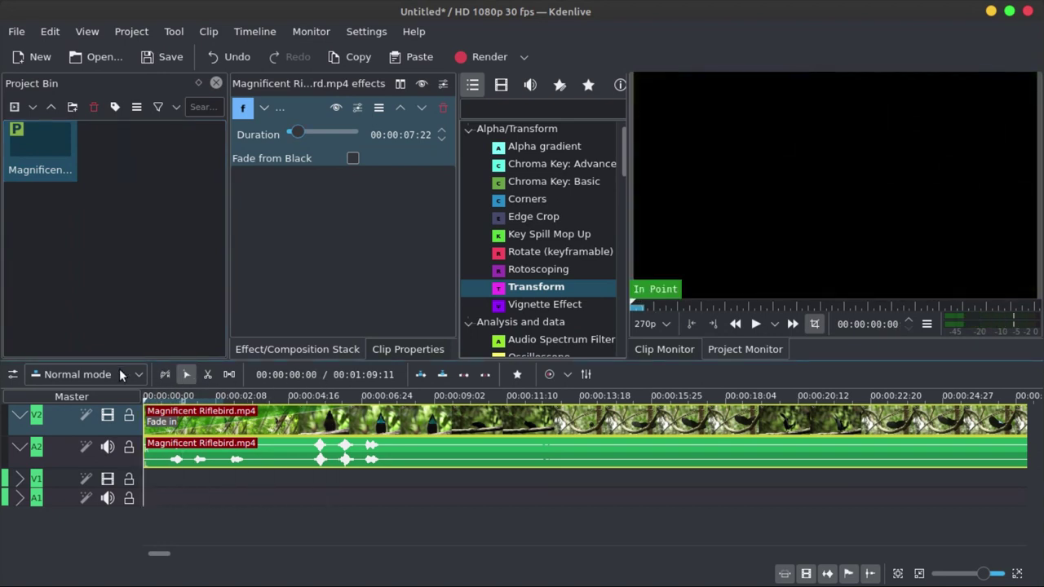
- Set the V2 clip's fade-in duration to 00:00:03:09 and play back the opening of the timeline
{"action": "left_click_drag", "start_coordinate": [291, 132], "coordinate": [289, 132]}
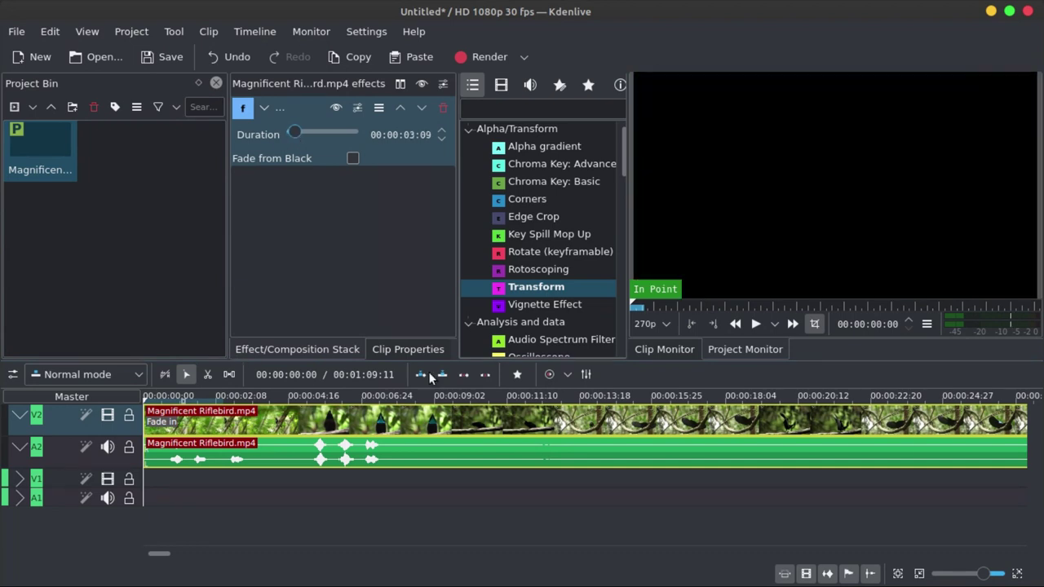
{"action": "left_click", "coordinate": [757, 323]}
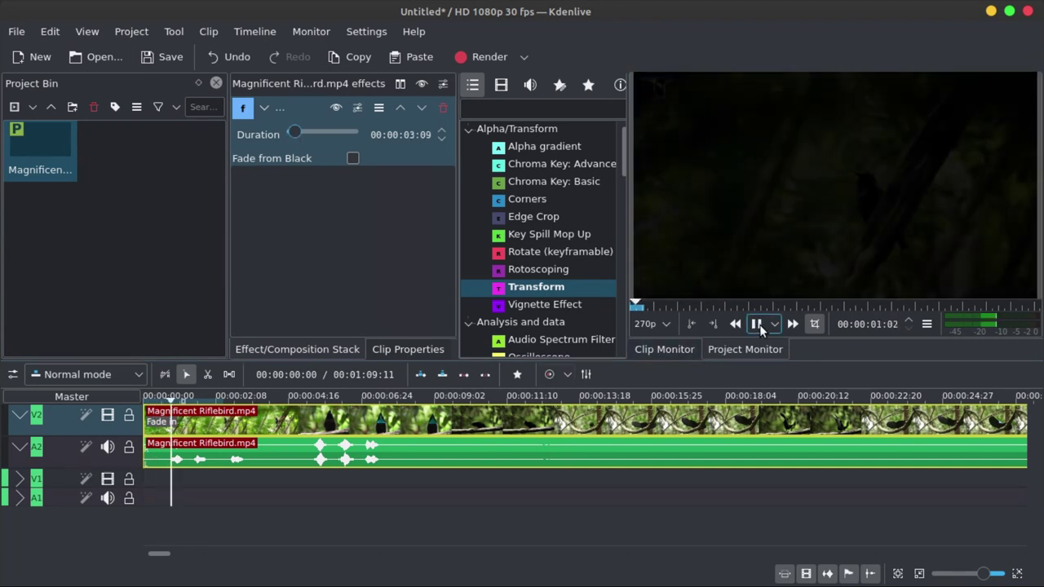
{"action": "key", "text": "space"}
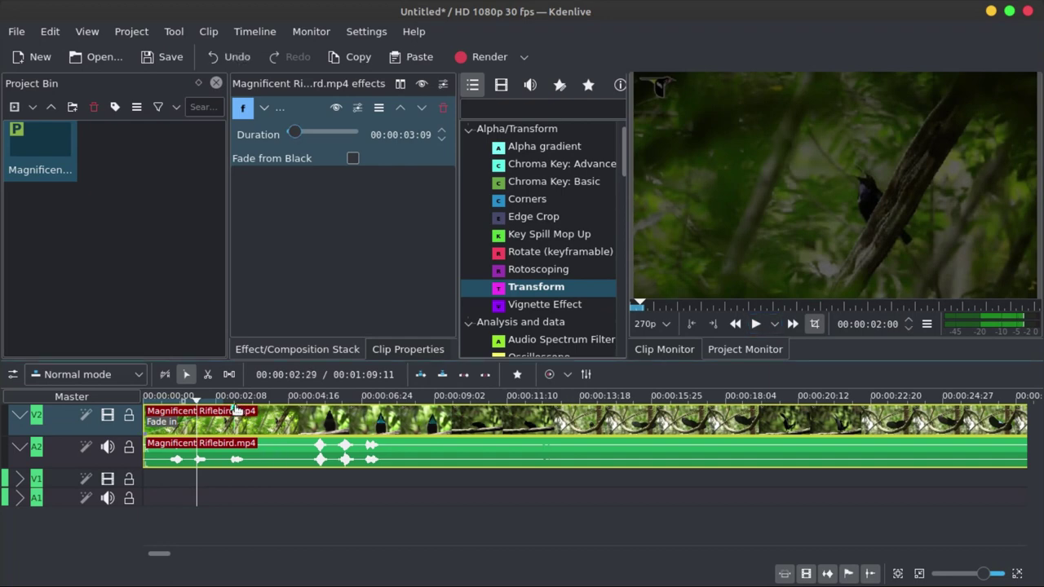
- Shorten the V2 clip's fade-in to 00:00:01:05 and play the timeline again from the start
{"action": "left_click_drag", "start_coordinate": [235, 410], "coordinate": [175, 405]}
{"action": "key", "text": "Home"}
{"action": "left_click", "coordinate": [752, 325]}
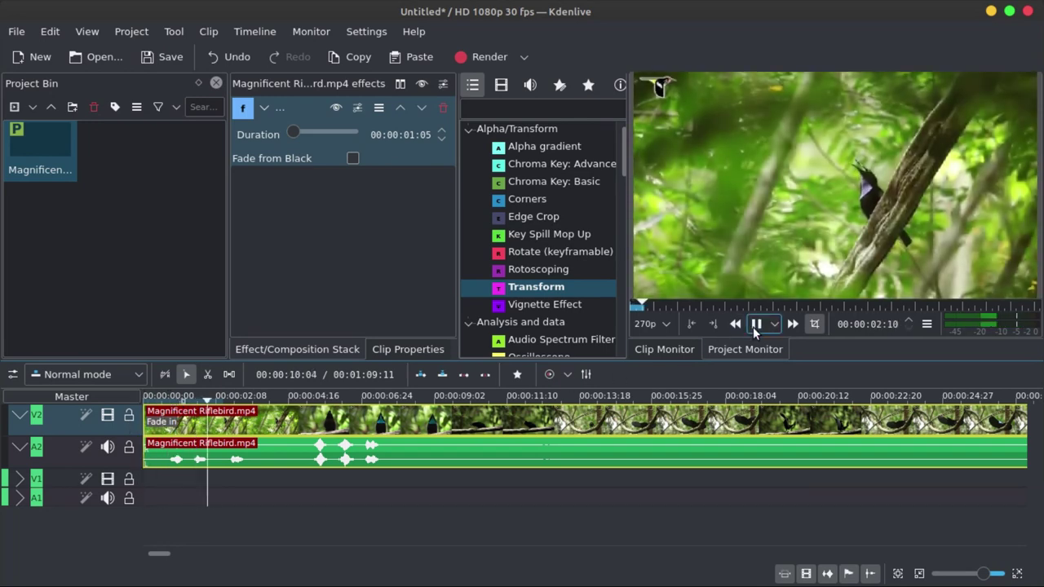
{"action": "left_click", "coordinate": [755, 324]}
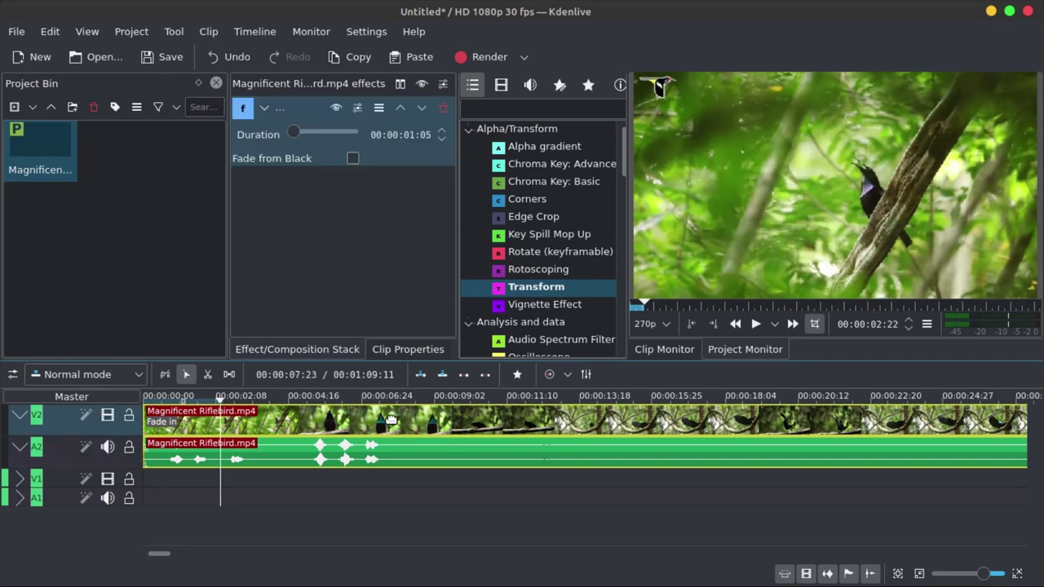
- Ungroup the clip's V2 video and A2 audio, and select the audio part on its own
{"action": "left_click", "coordinate": [373, 448]}
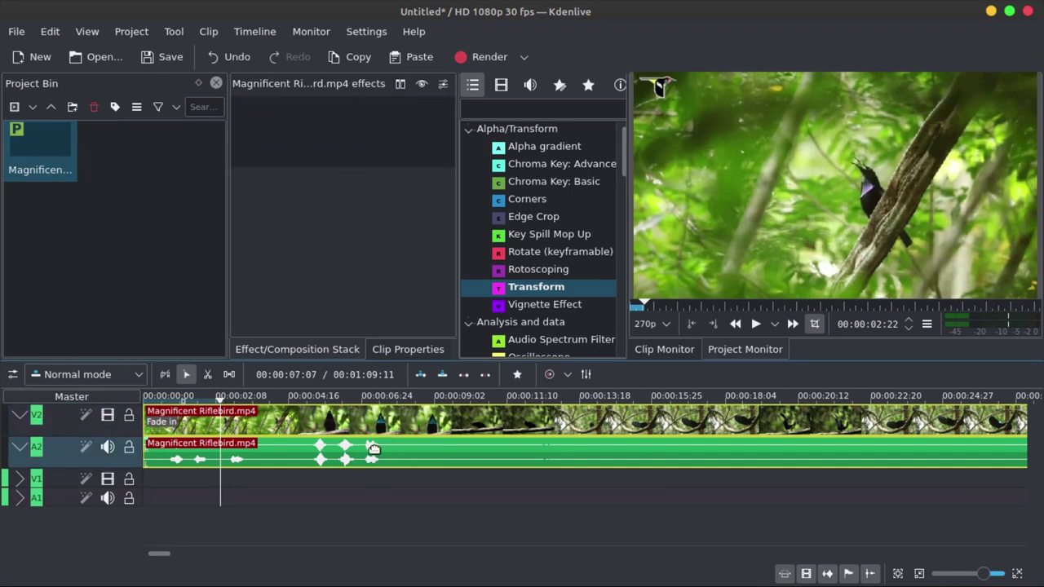
{"action": "mouse_move", "coordinate": [373, 447]}
{"action": "left_mouse_down"}
{"action": "mouse_move", "coordinate": [514, 448]}
{"action": "mouse_move", "coordinate": [372, 439]}
{"action": "left_mouse_up"}
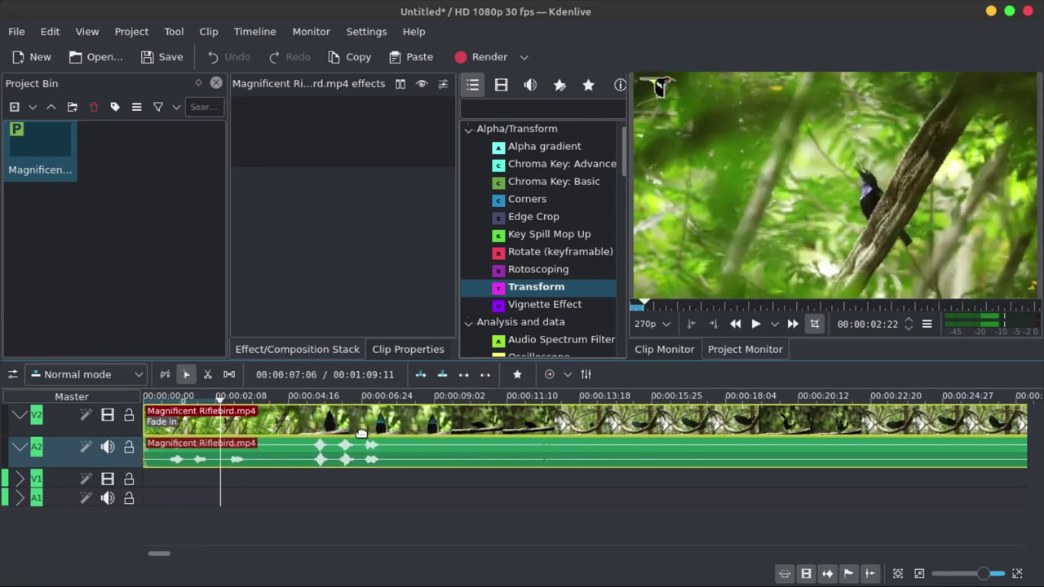
{"action": "right_click", "coordinate": [419, 453]}
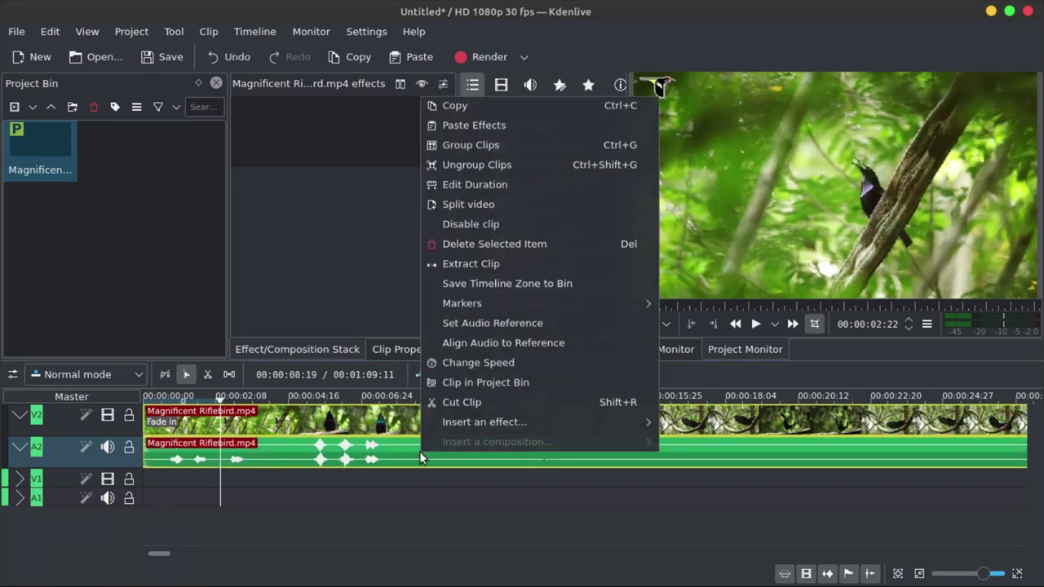
{"action": "left_click", "coordinate": [479, 164]}
{"action": "left_click", "coordinate": [391, 446]}
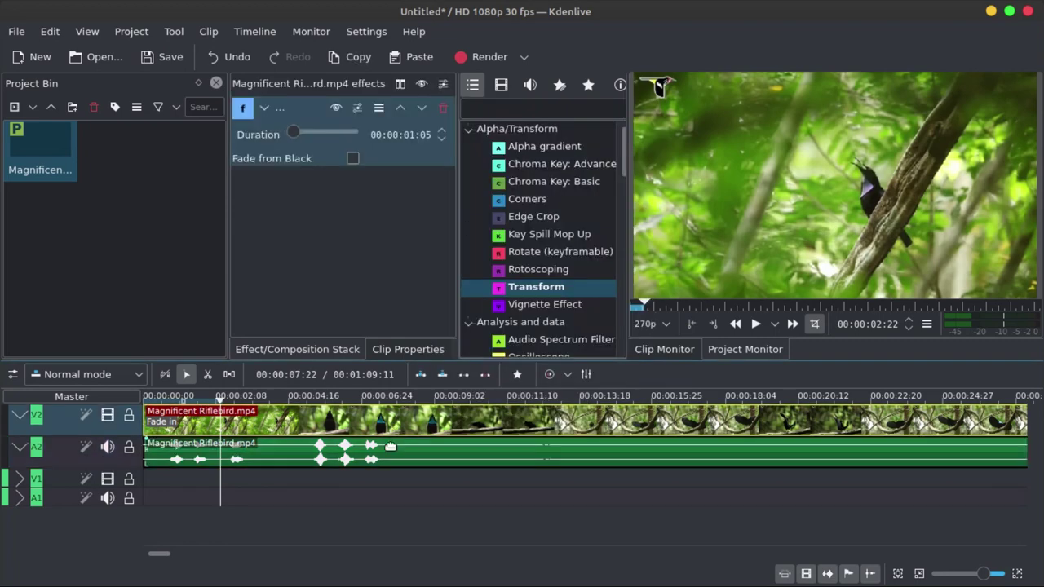
{"action": "left_click", "coordinate": [385, 448]}
{"action": "left_click", "coordinate": [372, 450]}
{"action": "left_click_drag", "start_coordinate": [344, 453], "coordinate": [304, 464]}
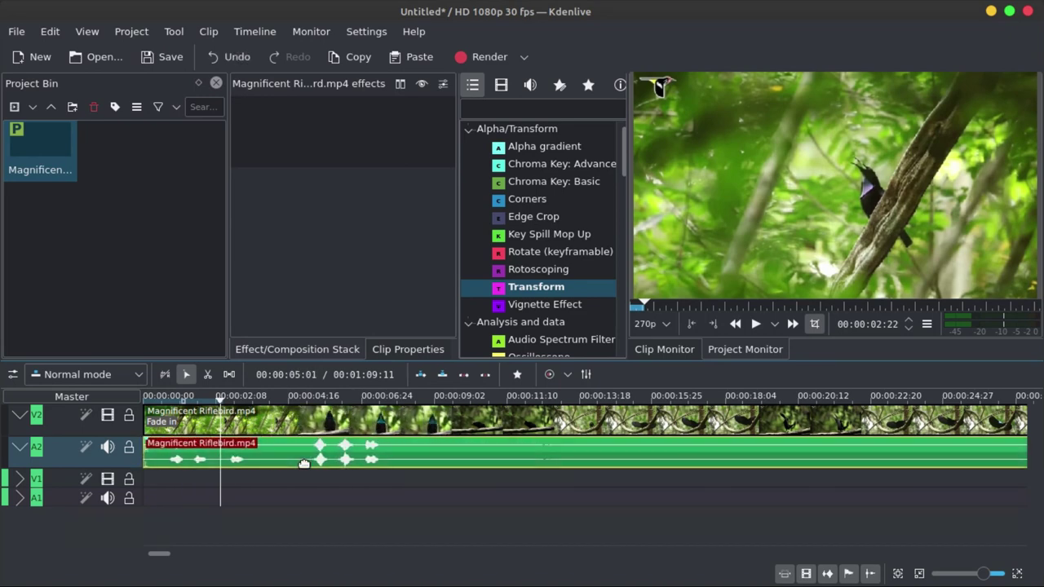
- Select the V2 video and A2 audio parts together, group them, and check that they select as one clip
{"action": "left_click", "coordinate": [380, 423]}
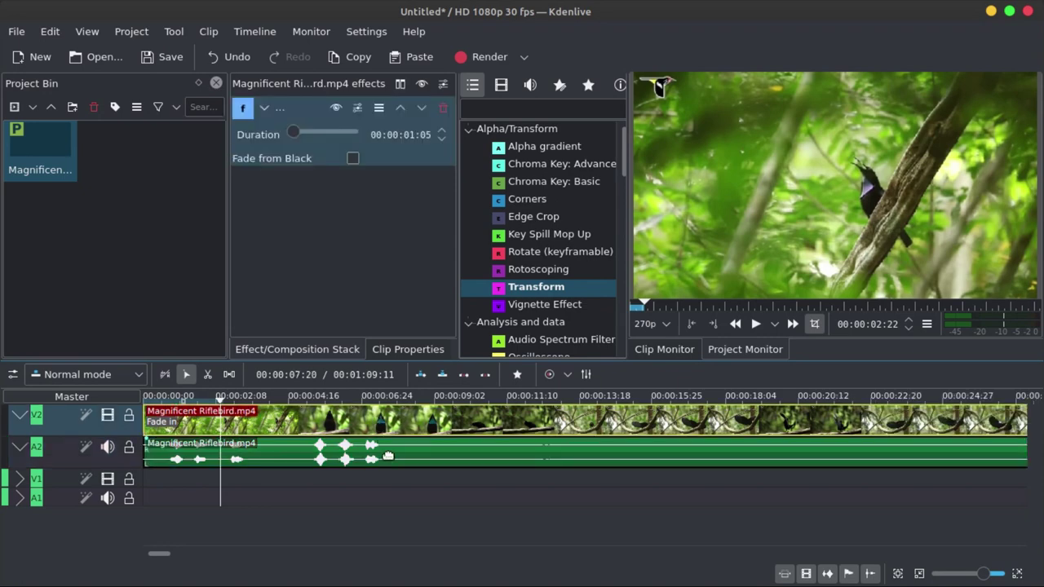
{"action": "left_click", "coordinate": [388, 455]}
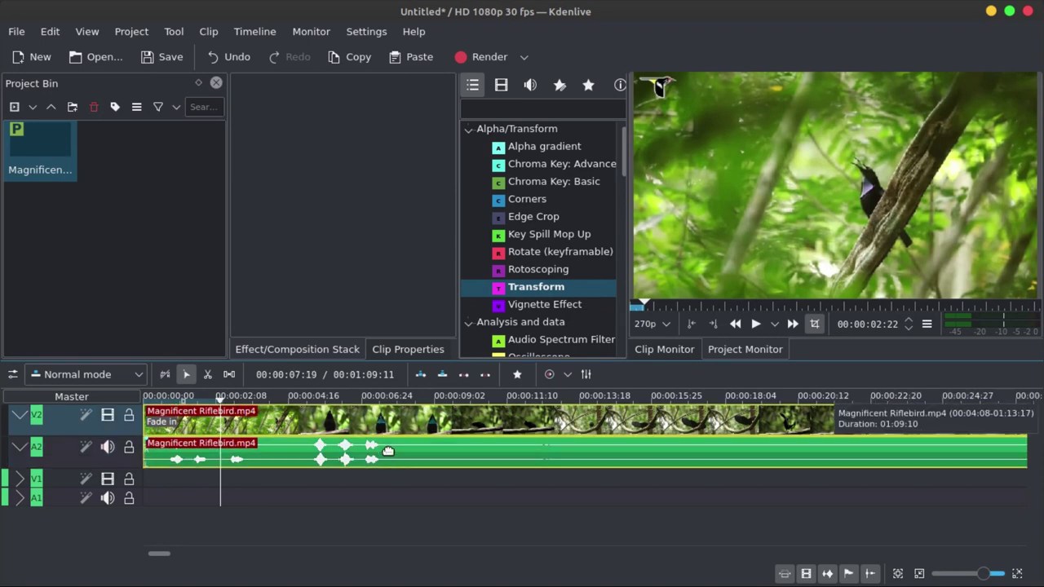
{"action": "right_click", "coordinate": [410, 429]}
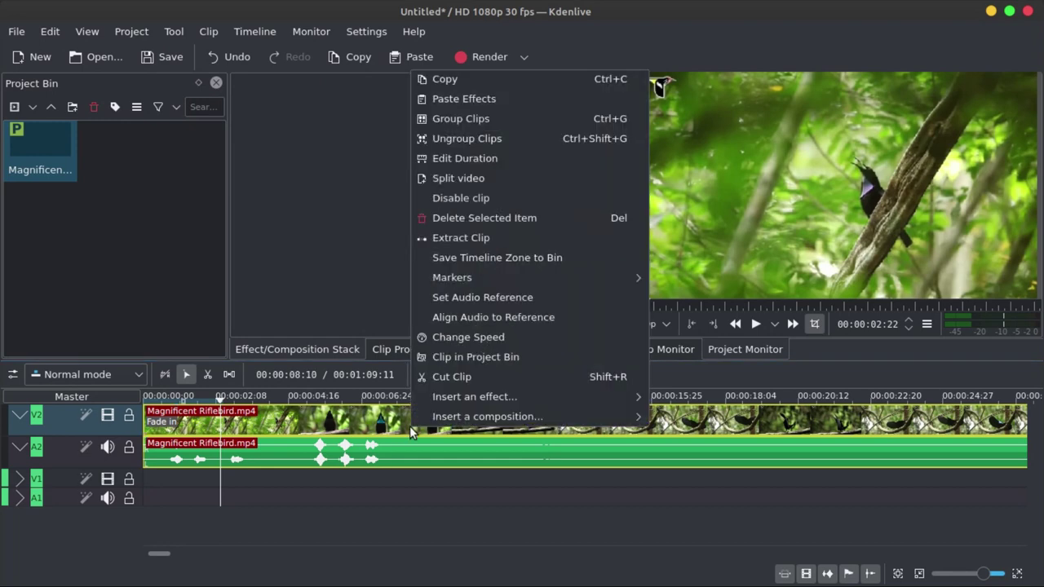
{"action": "left_click", "coordinate": [382, 428]}
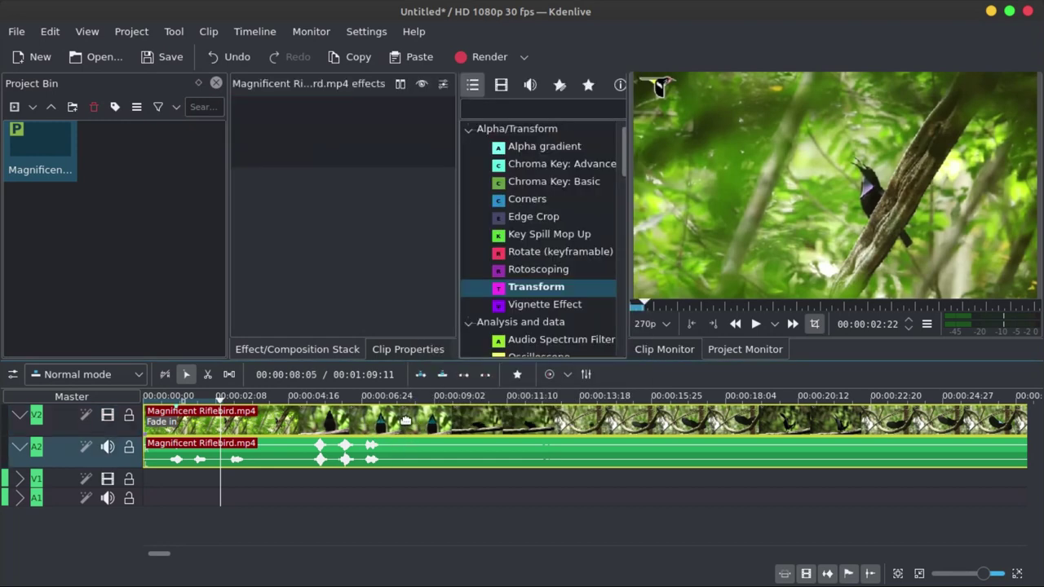
{"action": "right_click", "coordinate": [403, 421]}
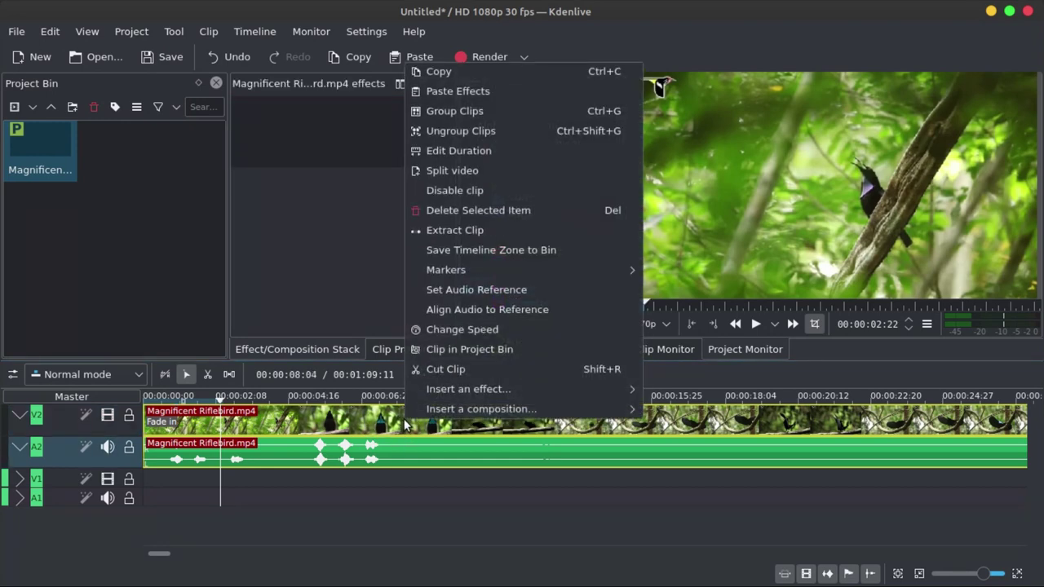
{"action": "left_click", "coordinate": [468, 116]}
{"action": "left_click", "coordinate": [451, 470]}
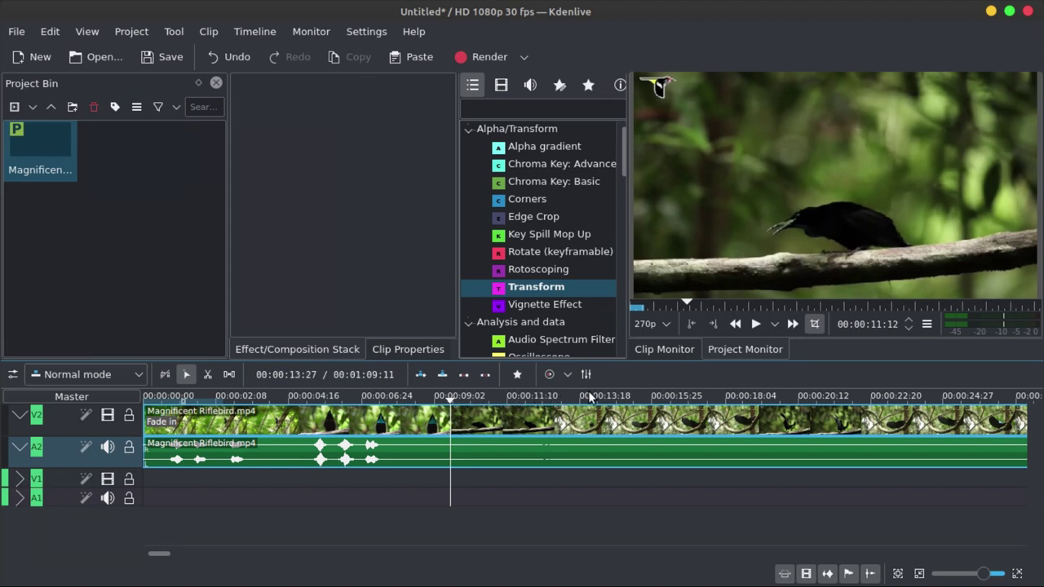
{"action": "left_click", "coordinate": [530, 431]}
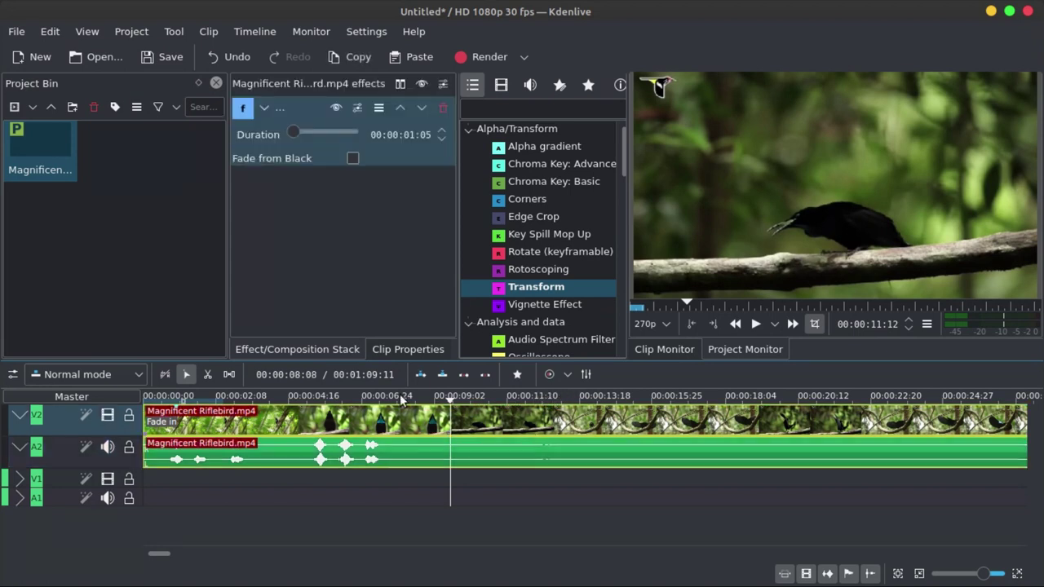
- Show the timeline position in Frames while scrubbing to frame 174, and switch the display back to hh:mm:ss:ff
{"action": "right_click", "coordinate": [340, 374]}
{"action": "left_click", "coordinate": [341, 416]}
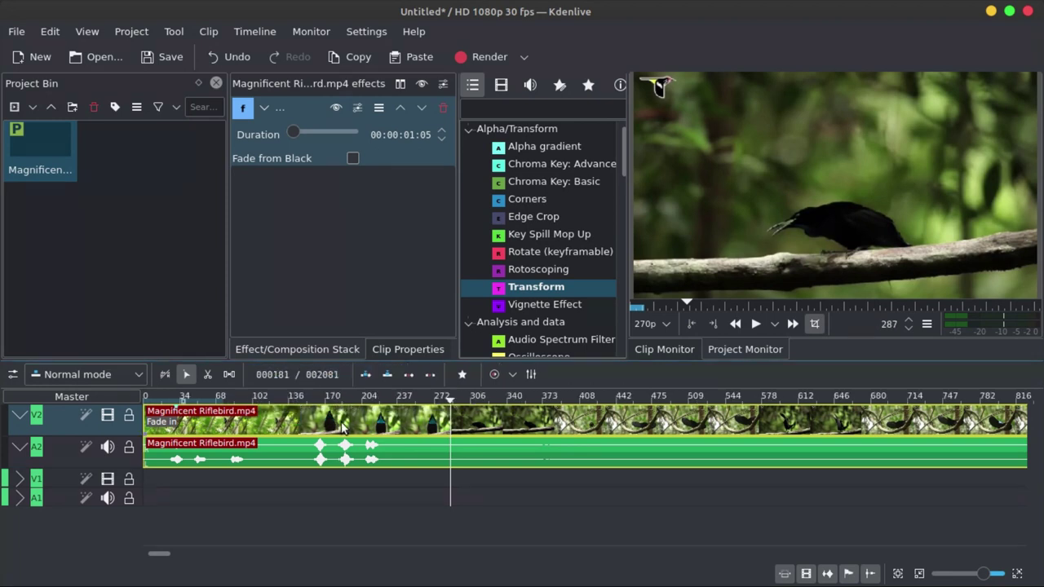
{"action": "left_click", "coordinate": [144, 398]}
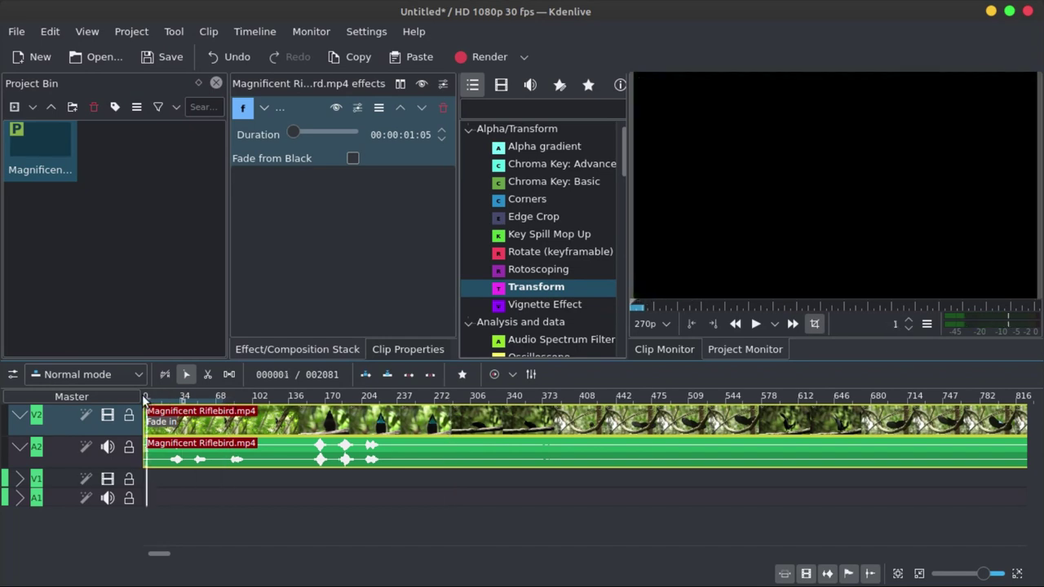
{"action": "left_click_drag", "start_coordinate": [145, 398], "coordinate": [330, 382]}
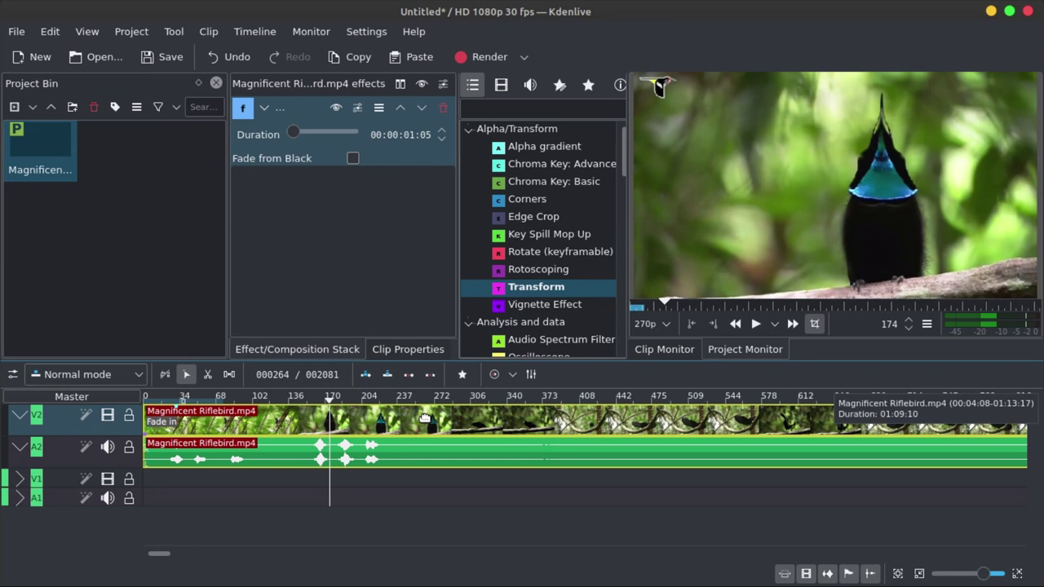
{"action": "right_click", "coordinate": [290, 375]}
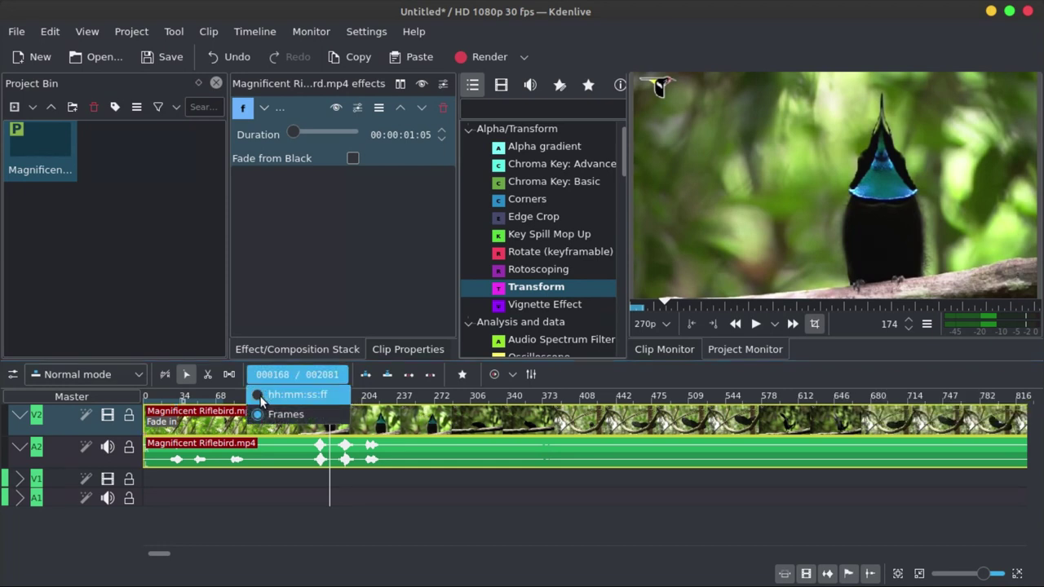
{"action": "left_click", "coordinate": [261, 395]}
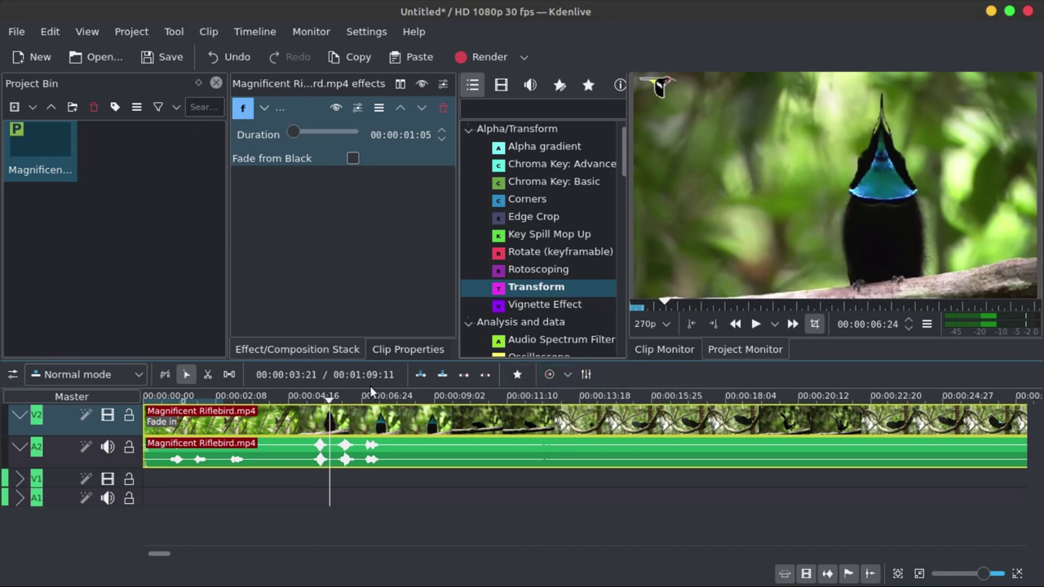
- Show the Audio Mixer and raise the A2 volume to 2.07 dB, trying out its balance but leaving it at 0
{"action": "left_click", "coordinate": [587, 375]}
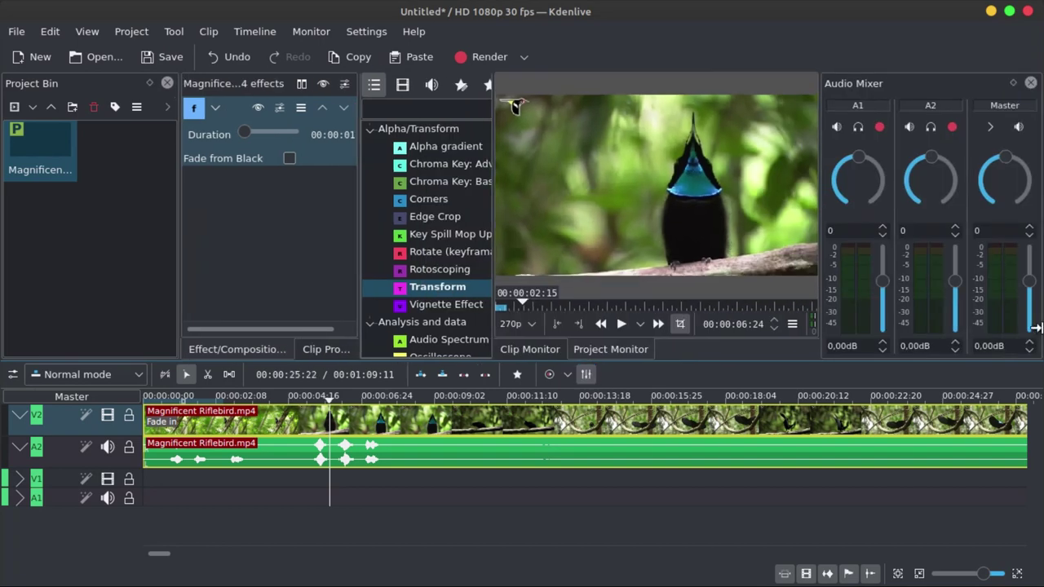
{"action": "mouse_move", "coordinate": [1029, 280]}
{"action": "left_mouse_down"}
{"action": "mouse_move", "coordinate": [1040, 318]}
{"action": "mouse_move", "coordinate": [1040, 263]}
{"action": "mouse_move", "coordinate": [1040, 312]}
{"action": "mouse_move", "coordinate": [1042, 290]}
{"action": "left_mouse_up"}
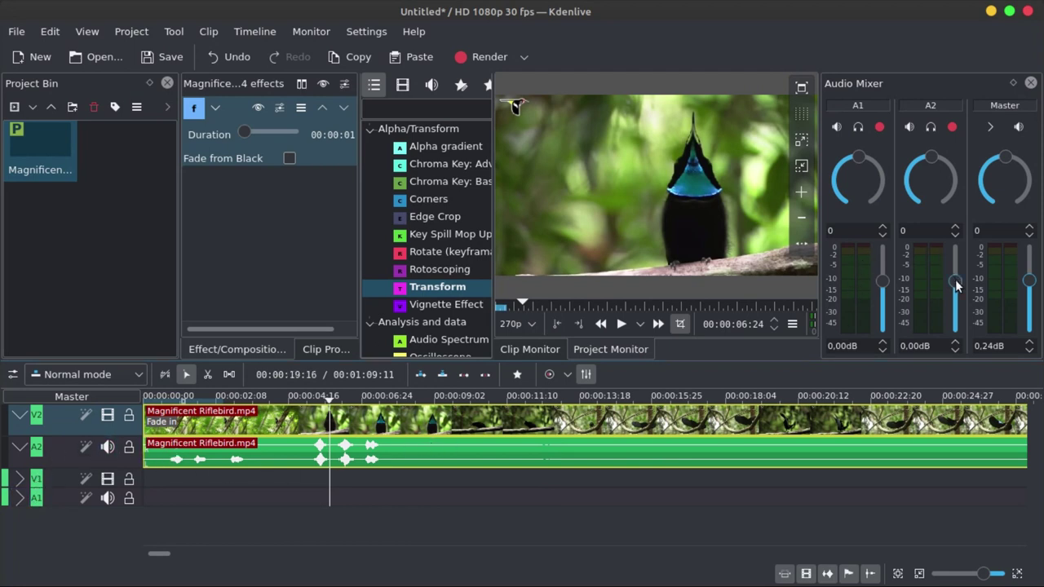
{"action": "mouse_move", "coordinate": [955, 281]}
{"action": "left_mouse_down"}
{"action": "mouse_move", "coordinate": [963, 294]}
{"action": "mouse_move", "coordinate": [958, 274]}
{"action": "left_mouse_up"}
{"action": "left_click_drag", "start_coordinate": [937, 163], "coordinate": [919, 170]}
{"action": "left_click_drag", "start_coordinate": [917, 190], "coordinate": [939, 159]}
- Raise the Master volume to 24.00 dB in the Audio Mixer, close the mixer, and scrub the timeline's opening
{"action": "left_click_drag", "start_coordinate": [1030, 284], "coordinate": [1029, 265]}
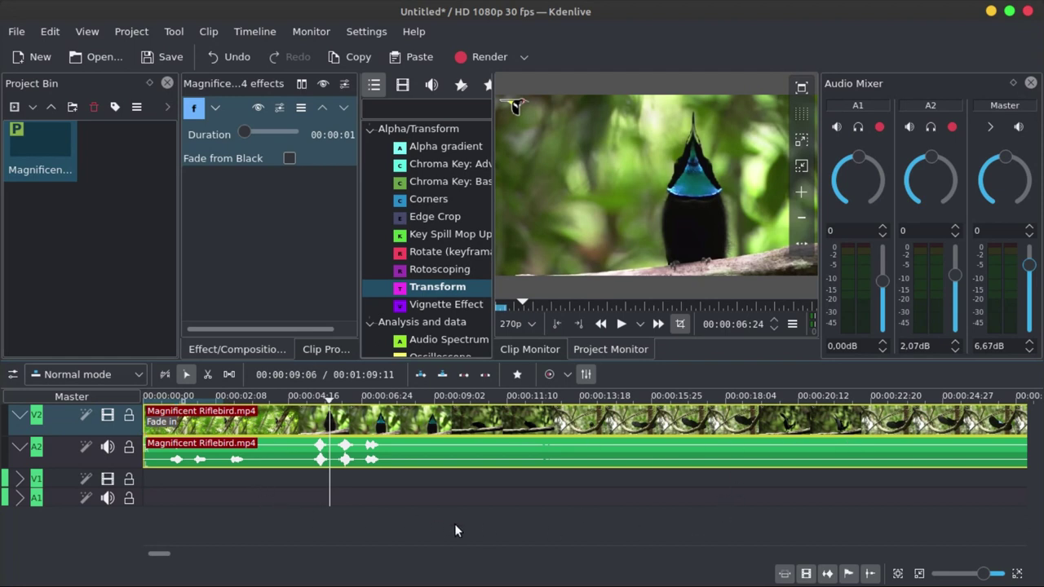
{"action": "left_click_drag", "start_coordinate": [1030, 274], "coordinate": [1032, 245]}
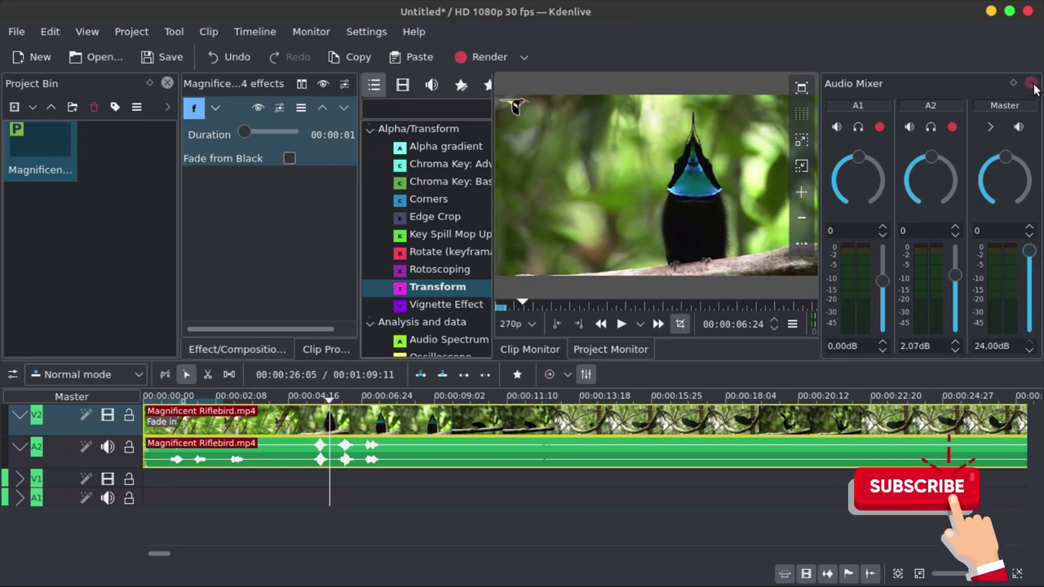
{"action": "left_click", "coordinate": [1031, 83]}
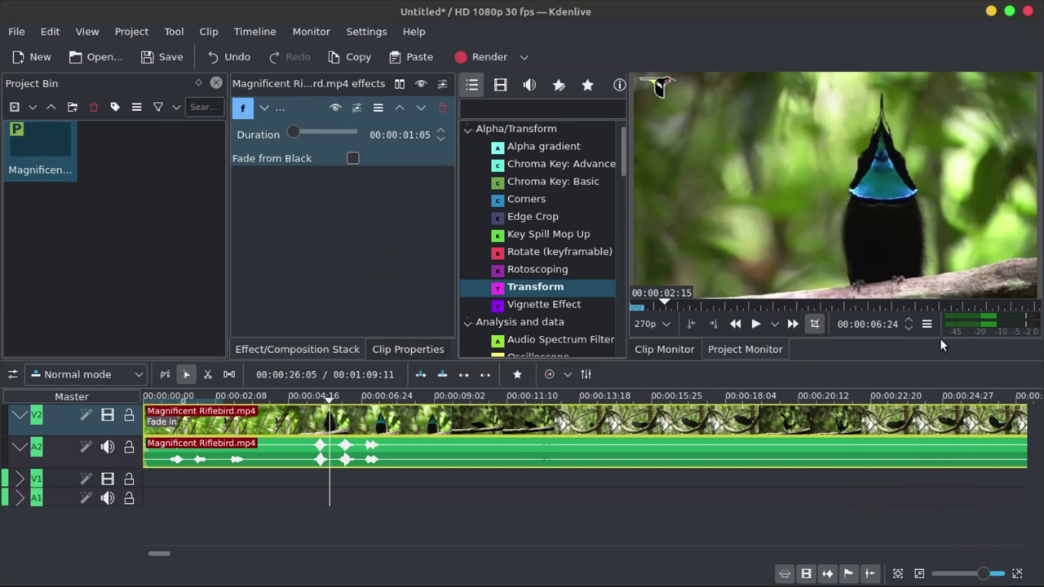
{"action": "left_click_drag", "start_coordinate": [552, 294], "coordinate": [205, 384]}
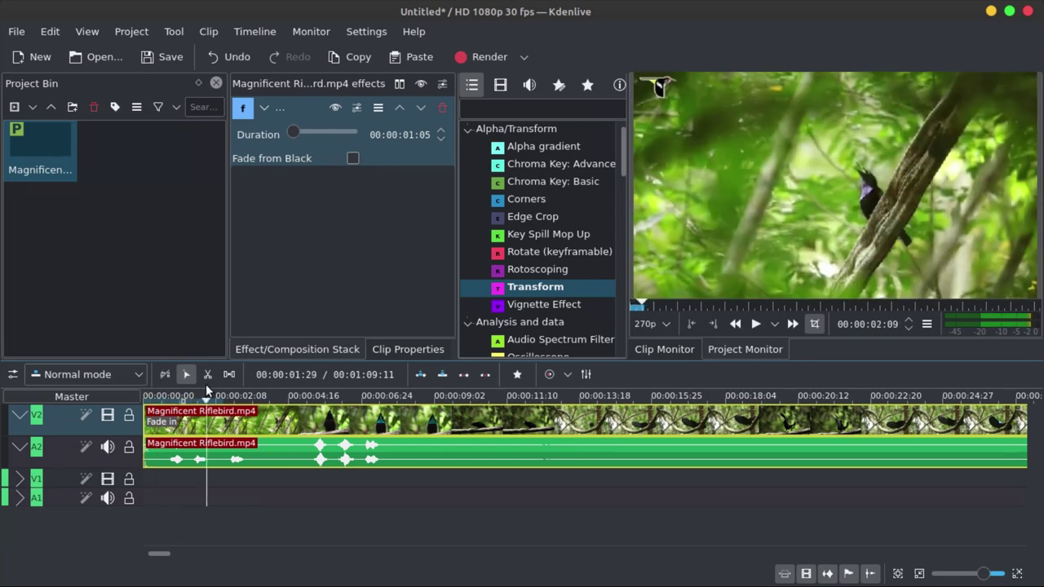
- Reopen the Audio Mixer, lower the Master volume to -3.19 dB, and close the mixer after checking the levels
{"action": "left_click", "coordinate": [586, 373]}
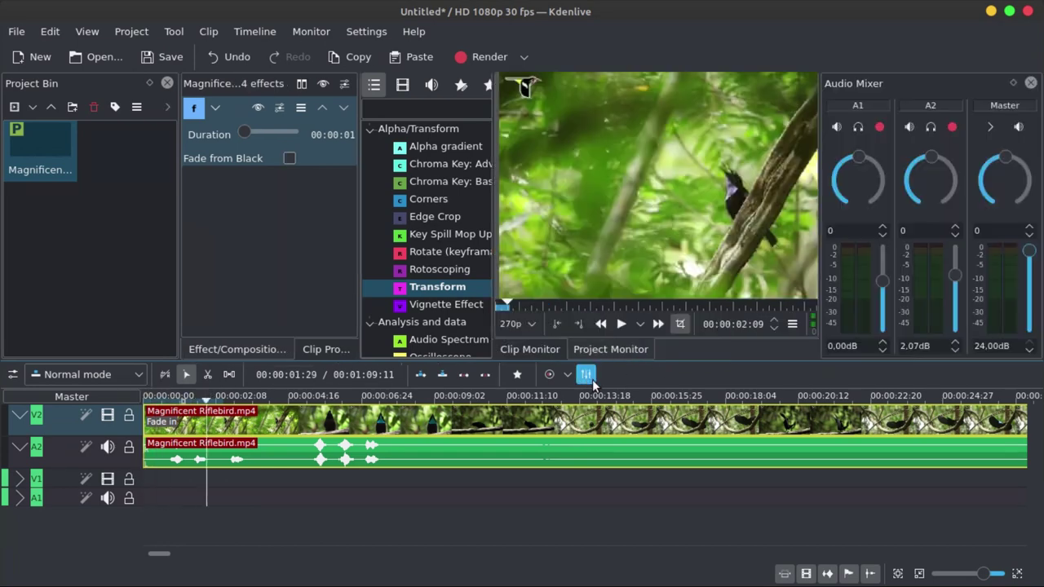
{"action": "left_click_drag", "start_coordinate": [1033, 257], "coordinate": [1036, 300]}
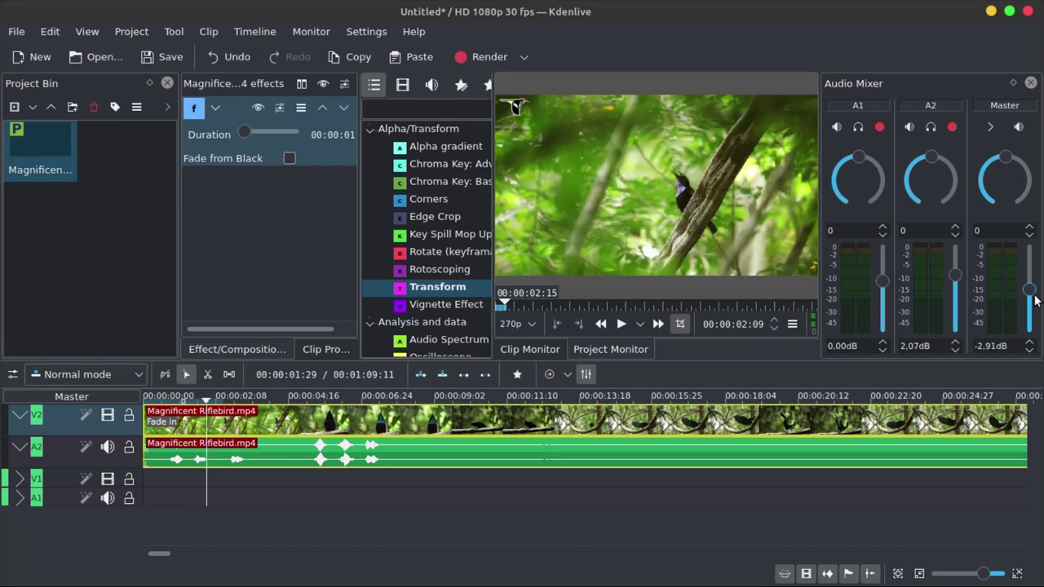
{"action": "left_click", "coordinate": [517, 102]}
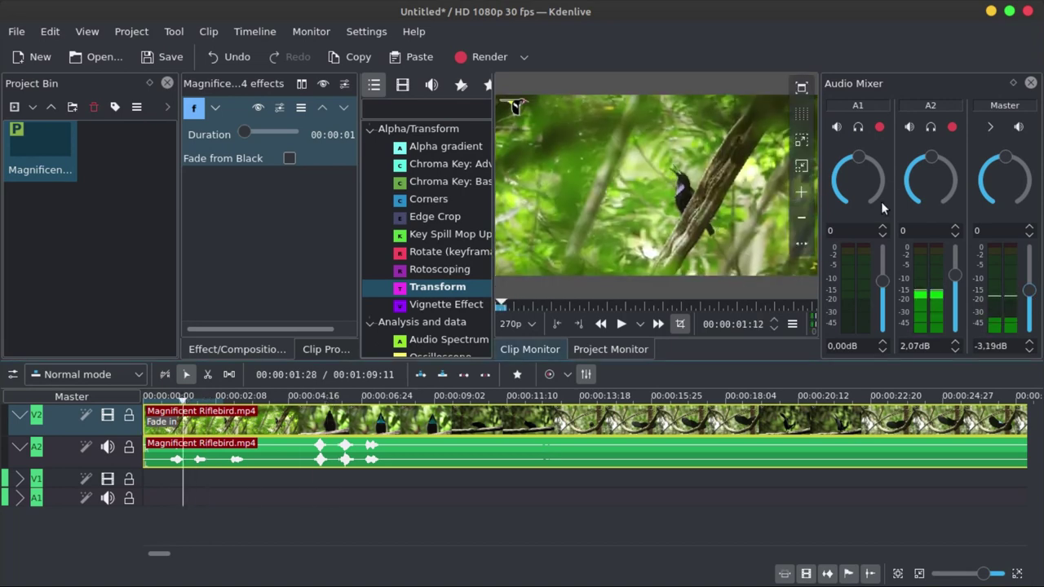
{"action": "left_click", "coordinate": [1032, 84]}
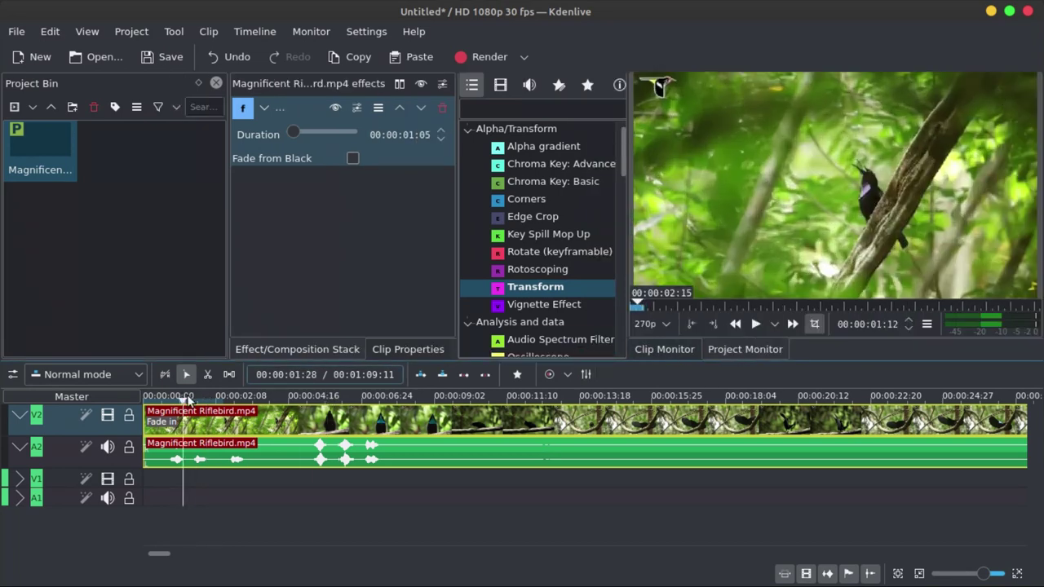
- Scrub the playhead to 00:00:16:02 on the project monitor and cut the grouped V2 and A2 clip there
{"action": "left_click", "coordinate": [156, 395]}
{"action": "left_click_drag", "start_coordinate": [180, 394], "coordinate": [239, 379]}
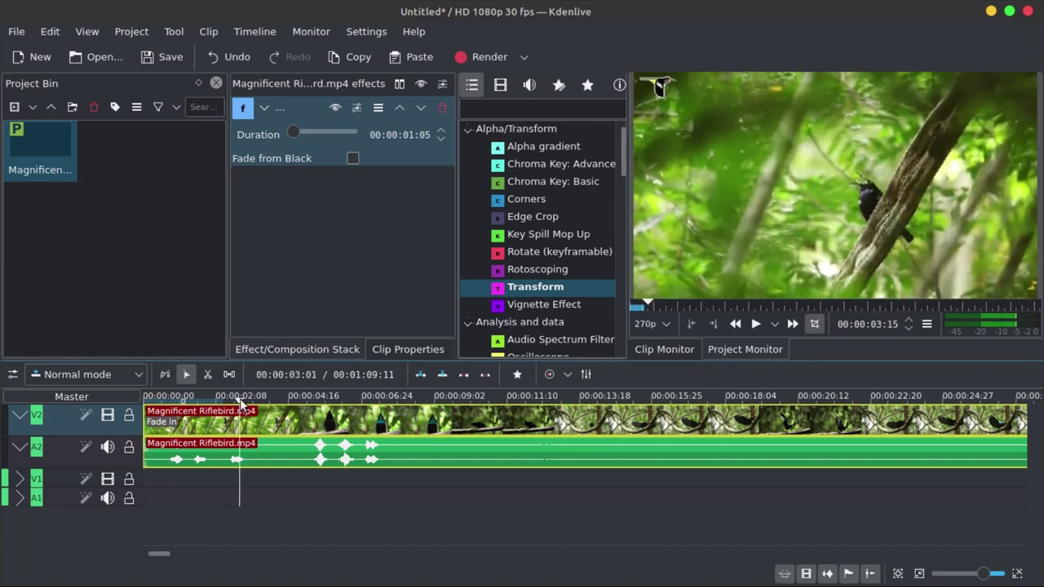
{"action": "left_click_drag", "start_coordinate": [240, 404], "coordinate": [576, 424]}
{"action": "left_click", "coordinate": [577, 441]}
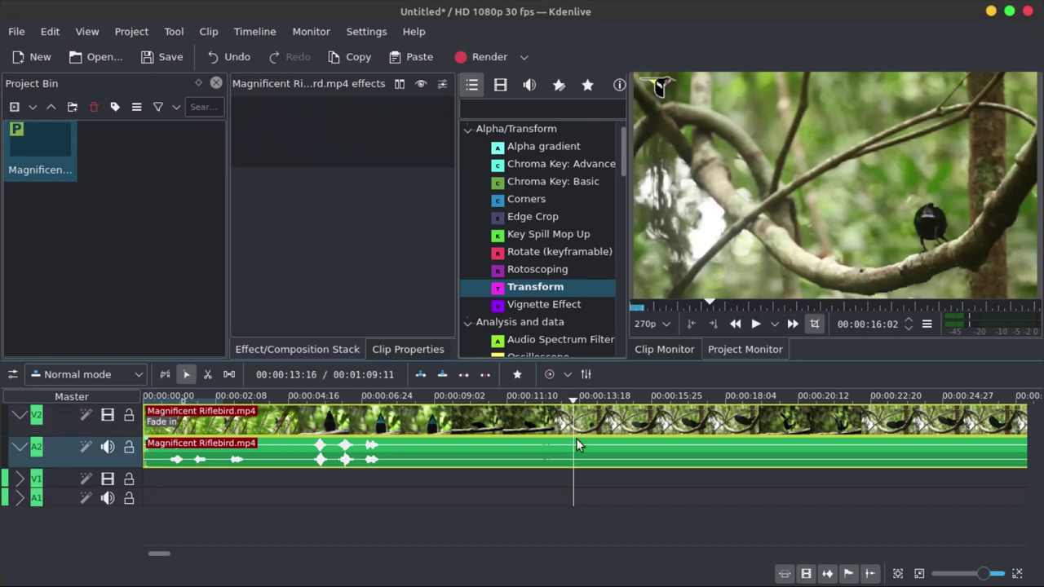
{"action": "right_click", "coordinate": [576, 438]}
{"action": "left_click", "coordinate": [633, 392]}
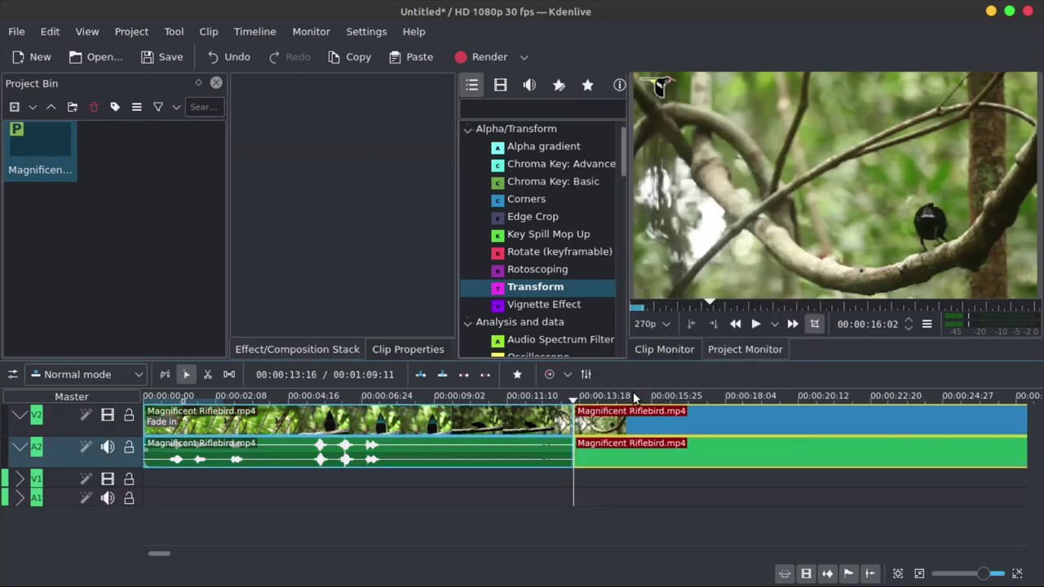
- Cut the grouped V2 and A2 clip again at 00:00:20:17 and move the playhead back to 00:00:15:00
{"action": "left_click_drag", "start_coordinate": [573, 398], "coordinate": [697, 400]}
{"action": "right_click", "coordinate": [697, 430]}
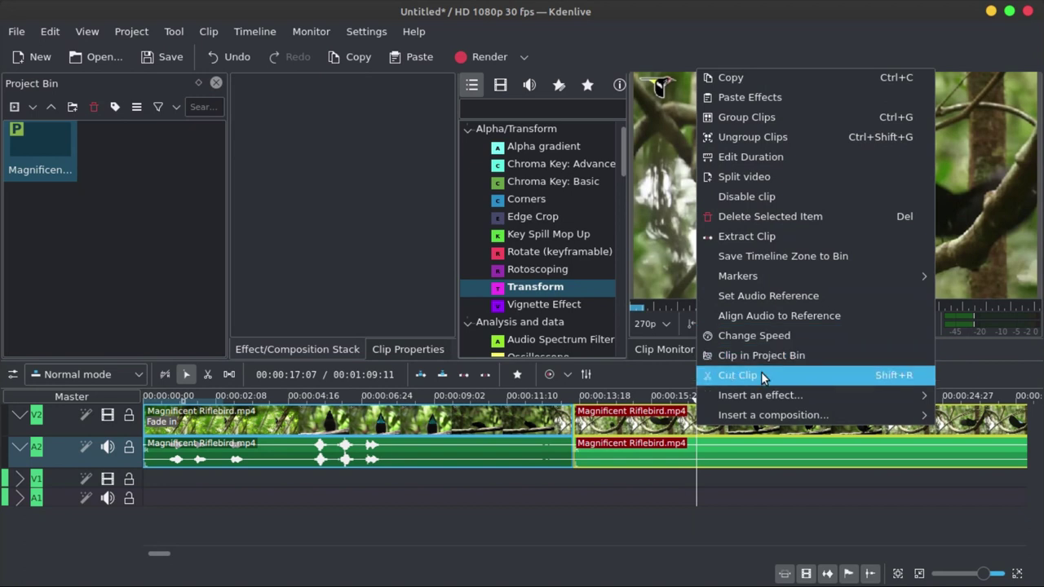
{"action": "left_click", "coordinate": [761, 375]}
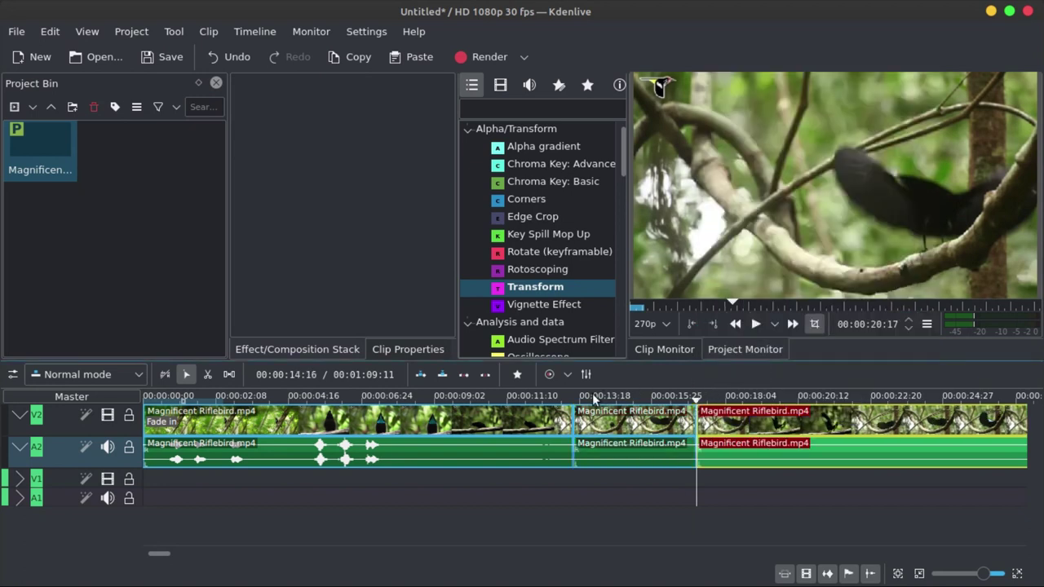
{"action": "left_click_drag", "start_coordinate": [581, 398], "coordinate": [543, 379]}
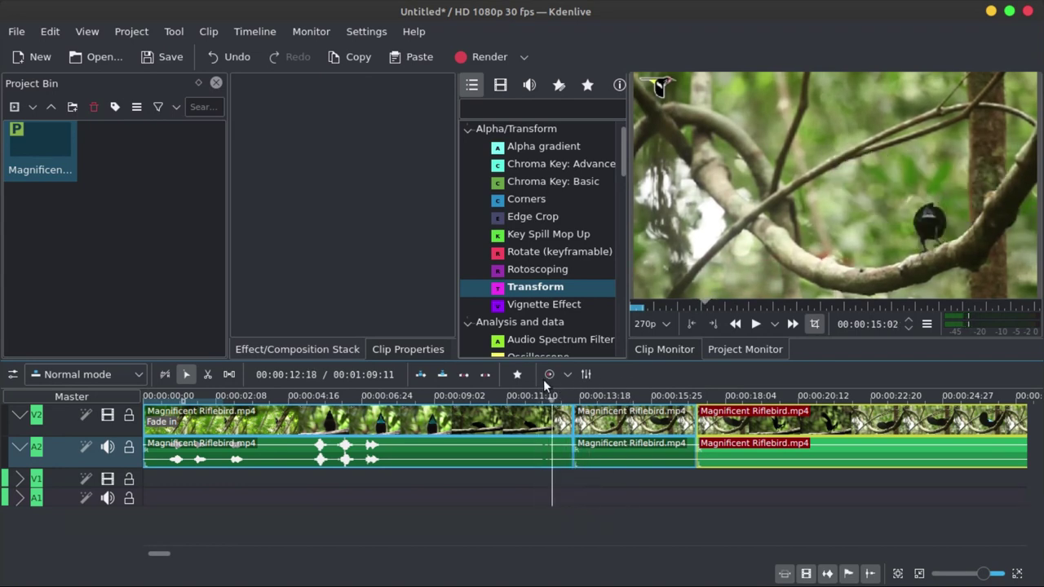
- Select the short middle clip between the two cuts and collapse all the effect categories, from Alpha/Transform to Image adjustment
{"action": "left_click", "coordinate": [654, 425]}
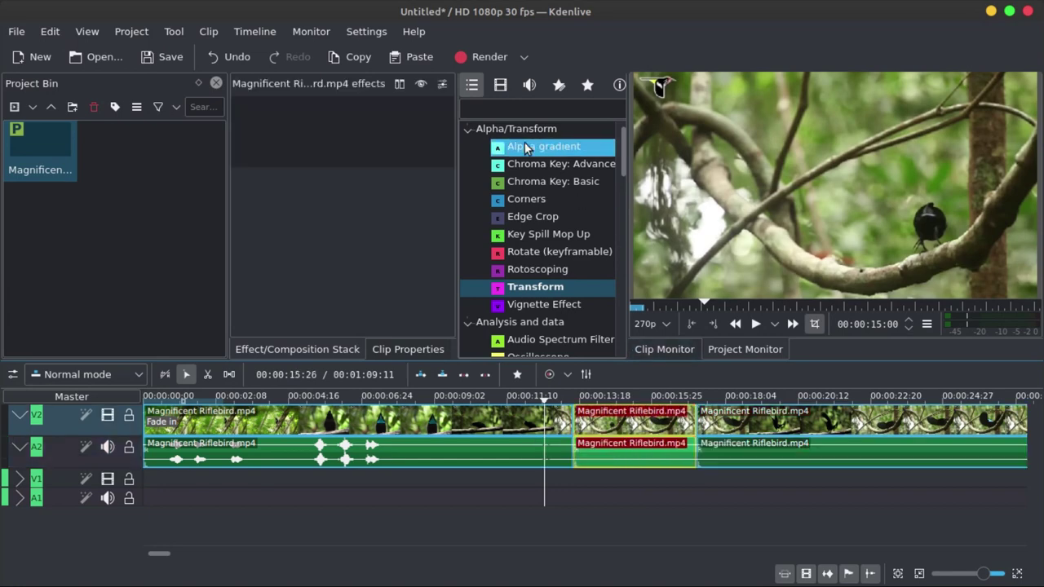
{"action": "left_click", "coordinate": [471, 129]}
{"action": "left_click", "coordinate": [469, 249]}
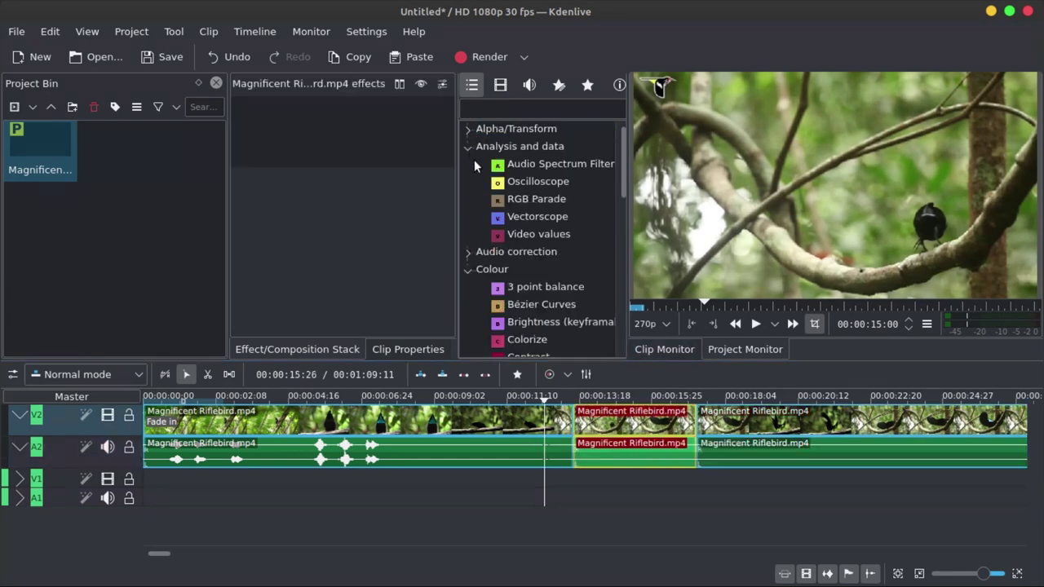
{"action": "left_click", "coordinate": [470, 148]}
{"action": "left_click", "coordinate": [469, 182]}
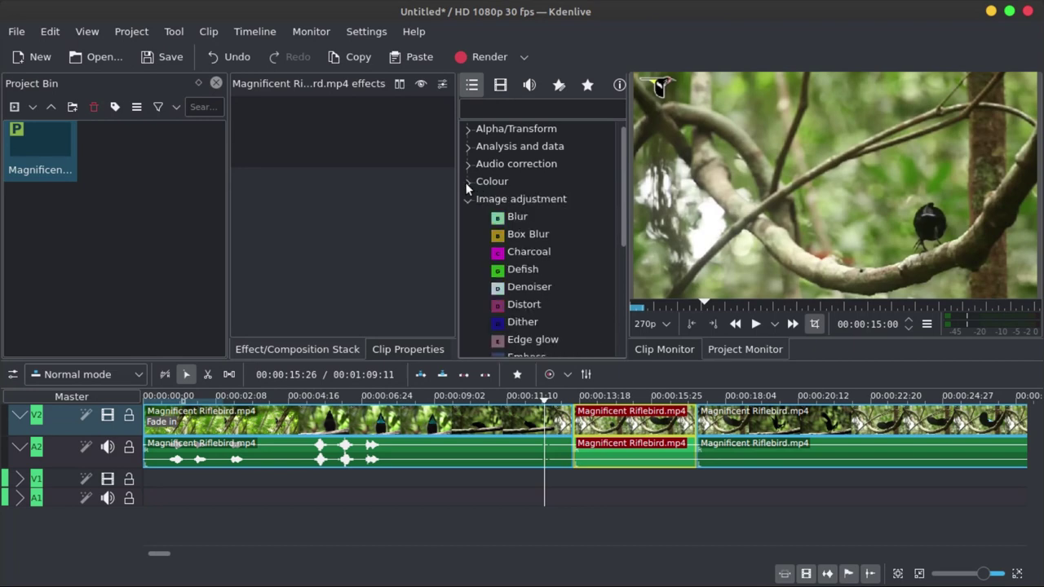
{"action": "left_click", "coordinate": [467, 199]}
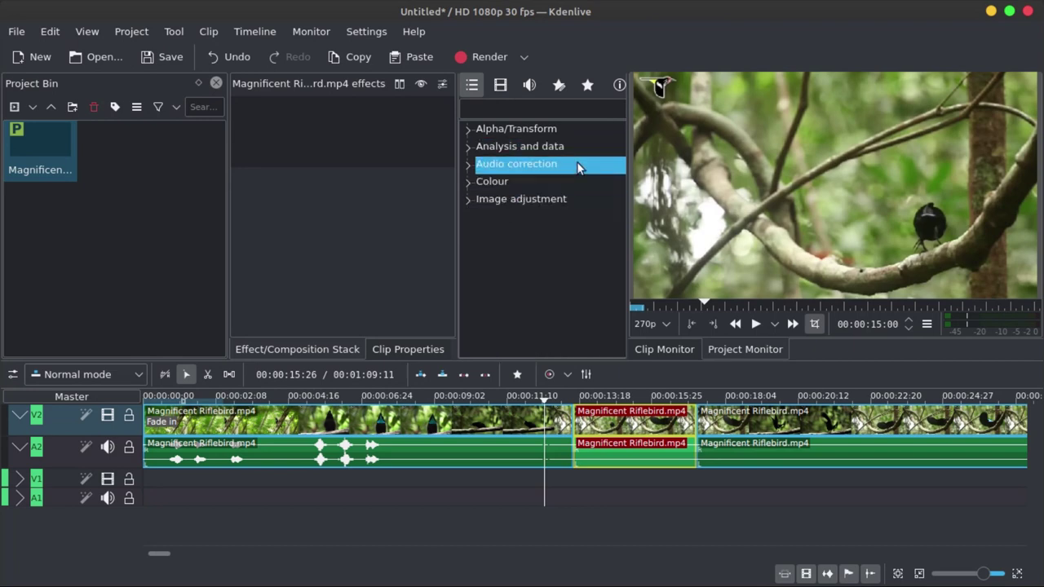
- Search the effects for "tra" and select the Transform effect
{"action": "left_click", "coordinate": [575, 109]}
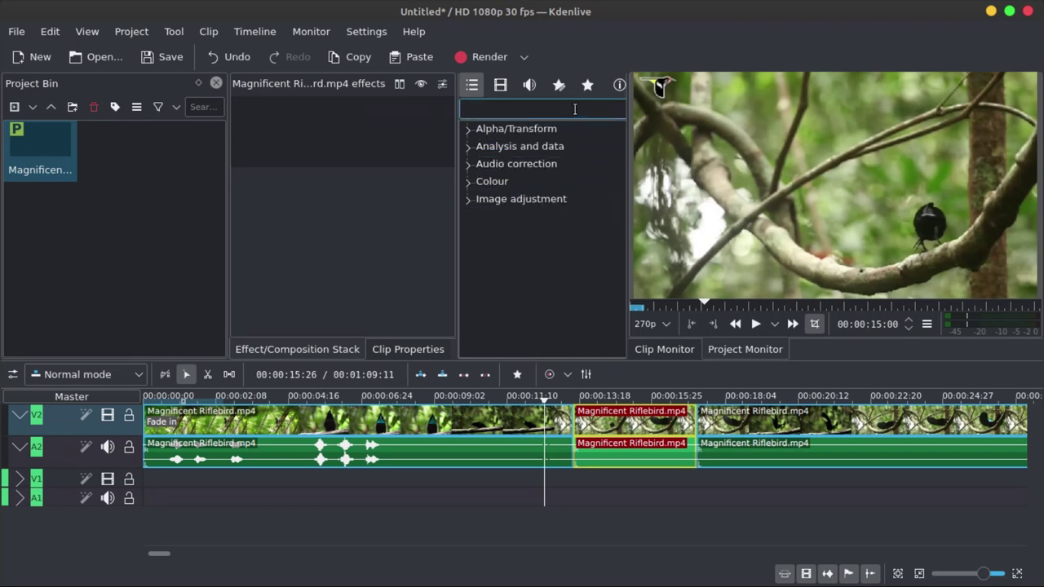
{"action": "type", "text": "tra"}
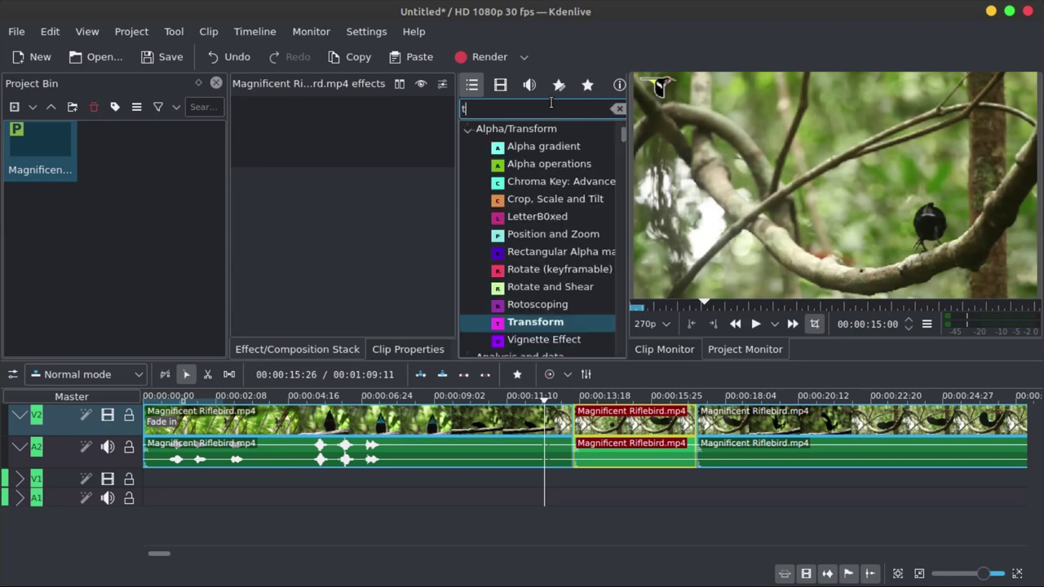
{"action": "left_click", "coordinate": [534, 148]}
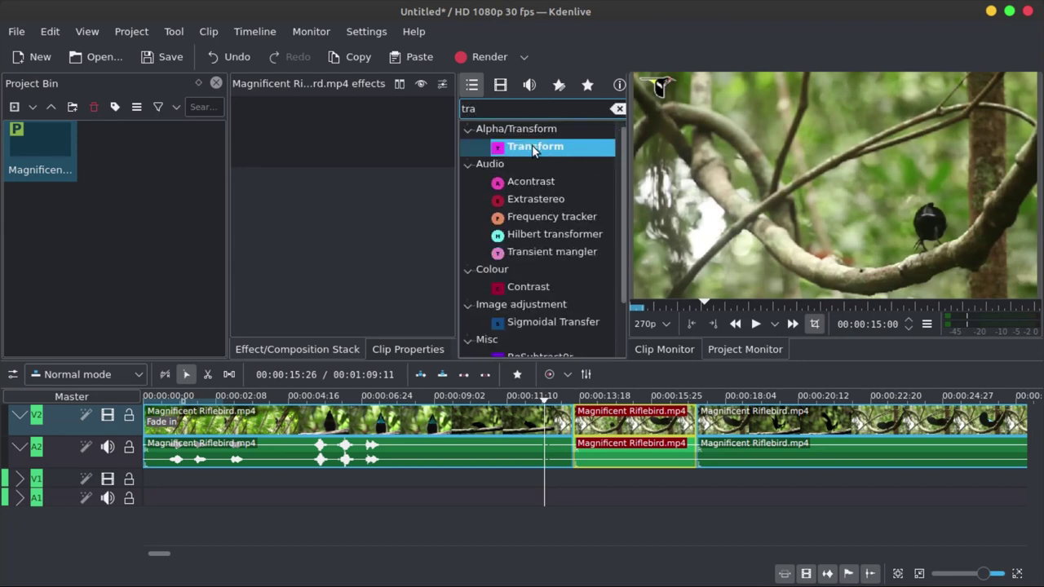
{"action": "left_click", "coordinate": [534, 148]}
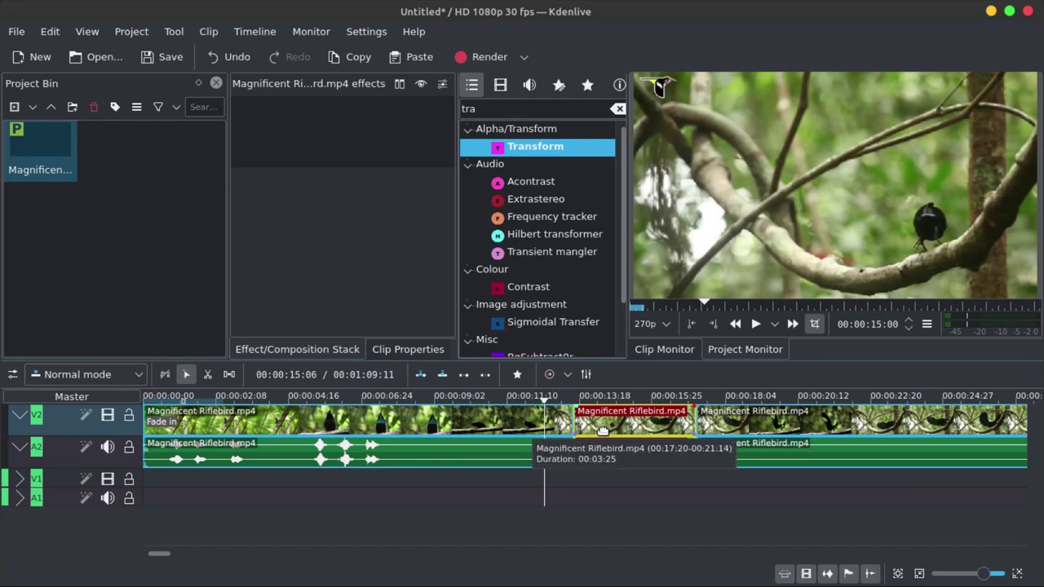
- Try the Transform effect on the middle clip's A2 audio part, and apply it to the V2 video part instead
{"action": "left_click", "coordinate": [623, 457]}
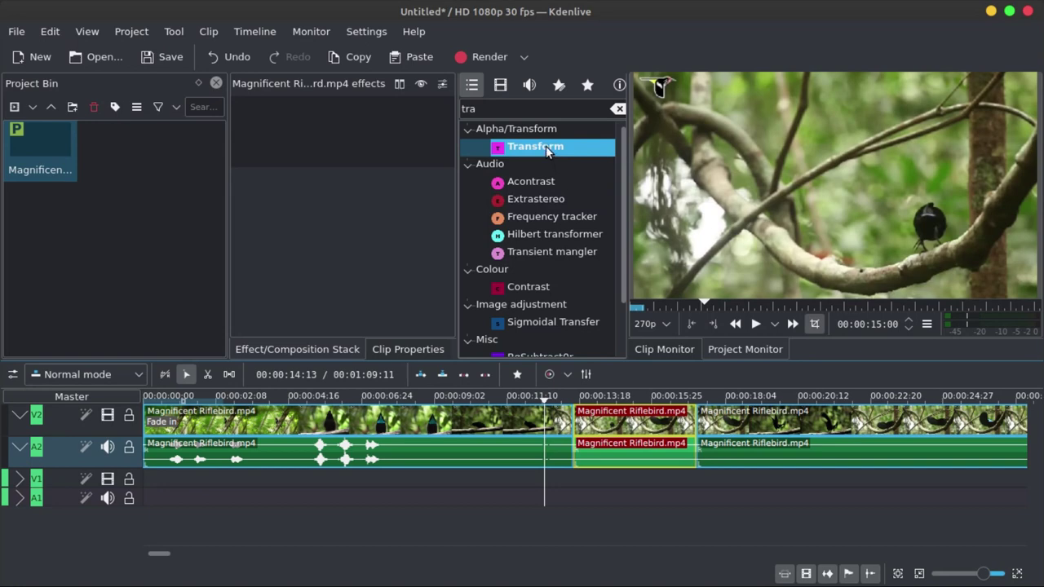
{"action": "left_click_drag", "start_coordinate": [548, 152], "coordinate": [306, 128]}
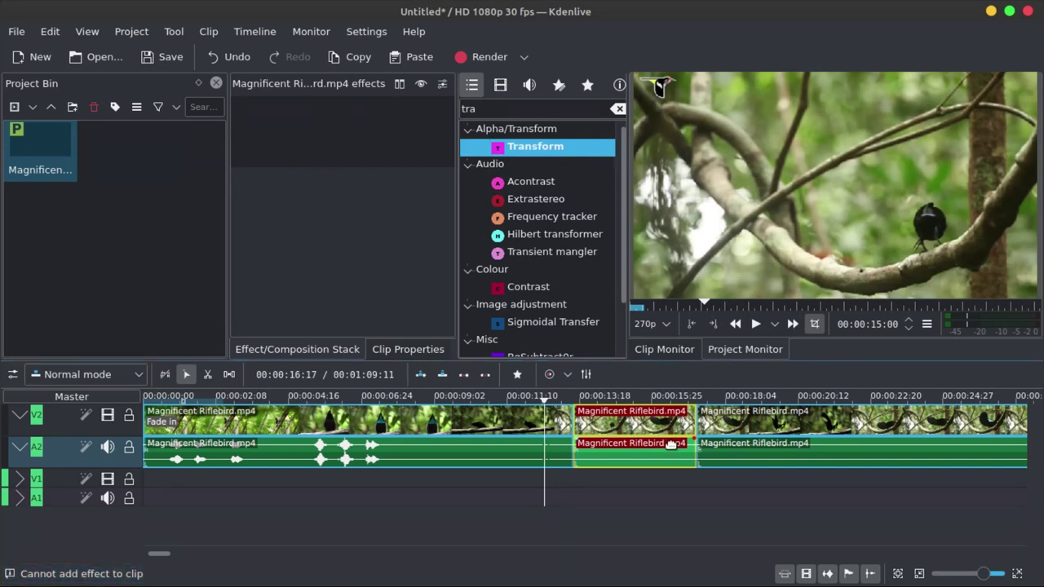
{"action": "left_click", "coordinate": [645, 429]}
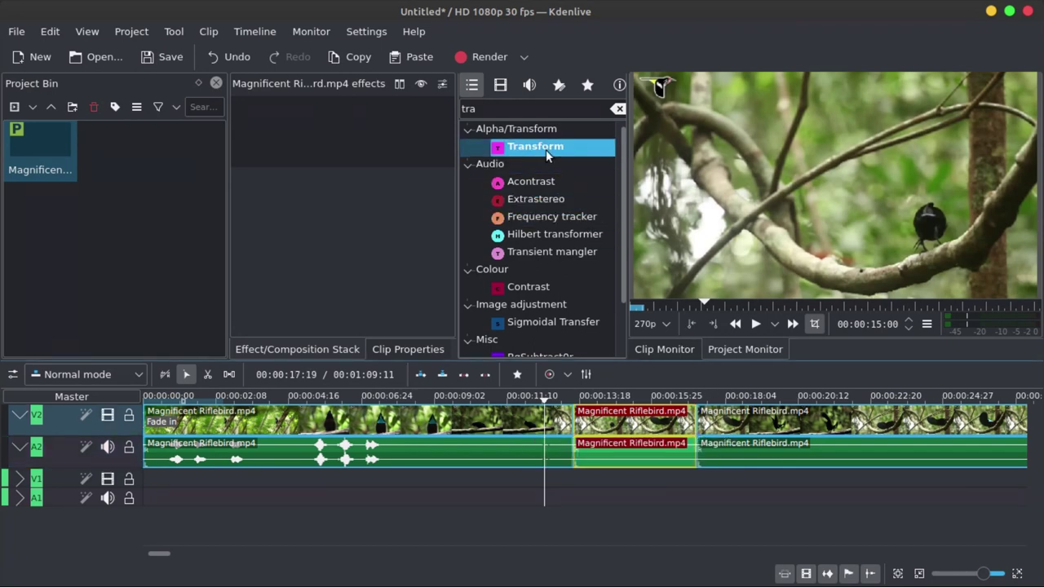
{"action": "left_click_drag", "start_coordinate": [545, 149], "coordinate": [340, 123]}
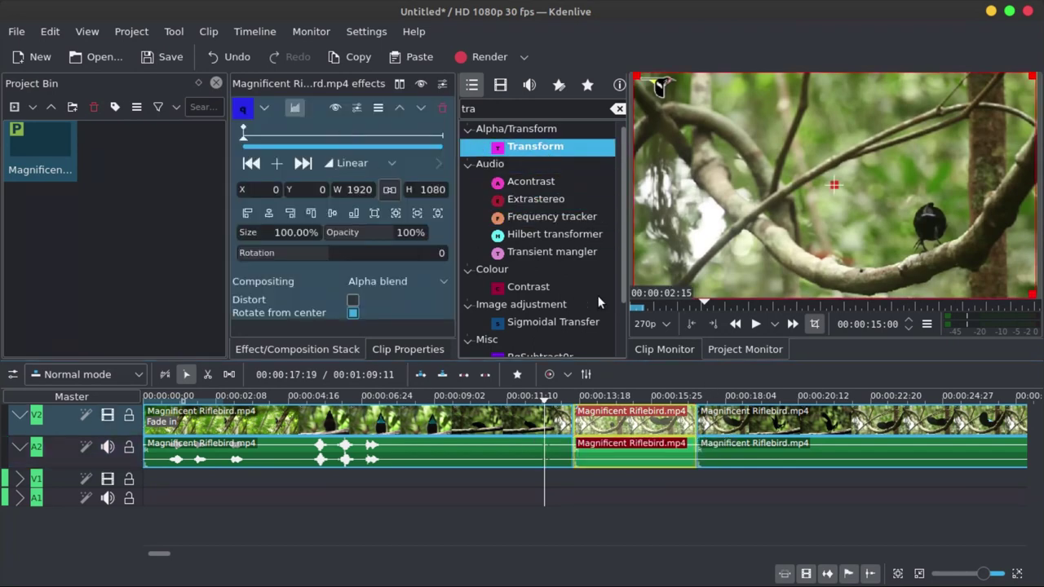
- Add a Transform keyframe about one fifth of the way into the middle clip
{"action": "left_click_drag", "start_coordinate": [548, 403], "coordinate": [596, 401]}
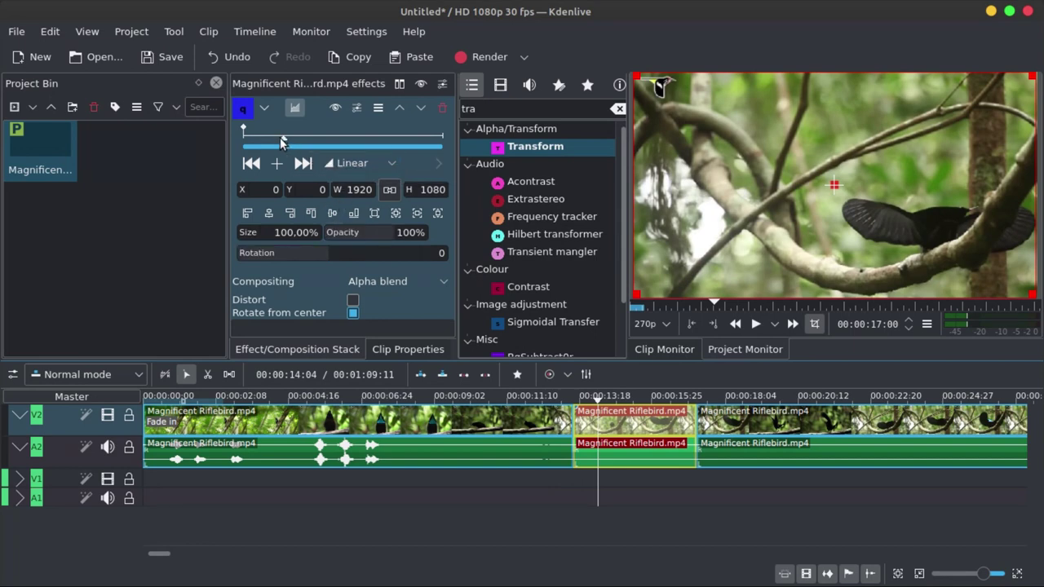
{"action": "left_click_drag", "start_coordinate": [285, 144], "coordinate": [265, 137]}
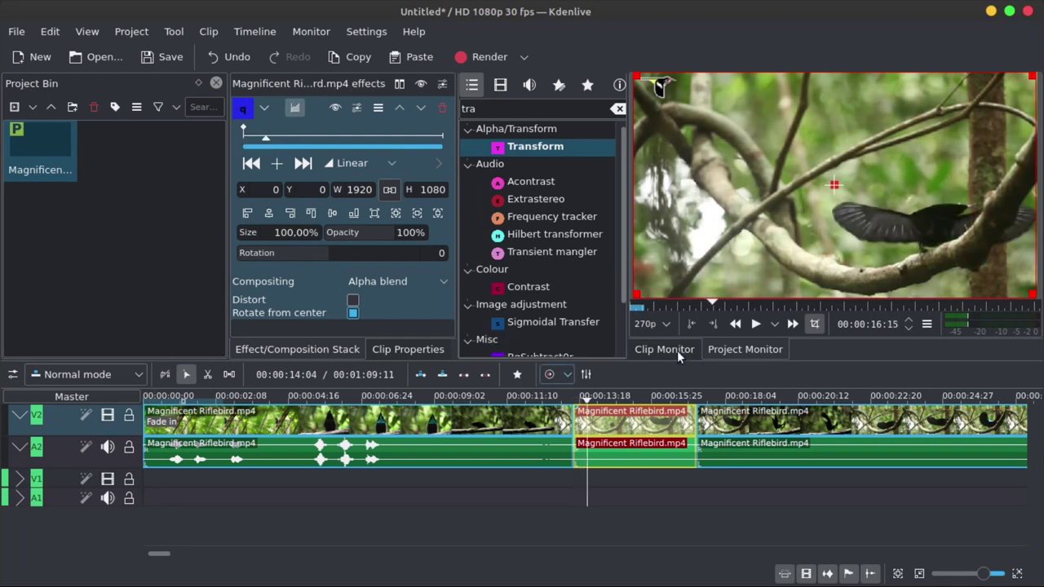
{"action": "mouse_move", "coordinate": [265, 137]}
{"action": "left_mouse_down"}
{"action": "mouse_move", "coordinate": [243, 137]}
{"action": "mouse_move", "coordinate": [270, 140]}
{"action": "left_mouse_up"}
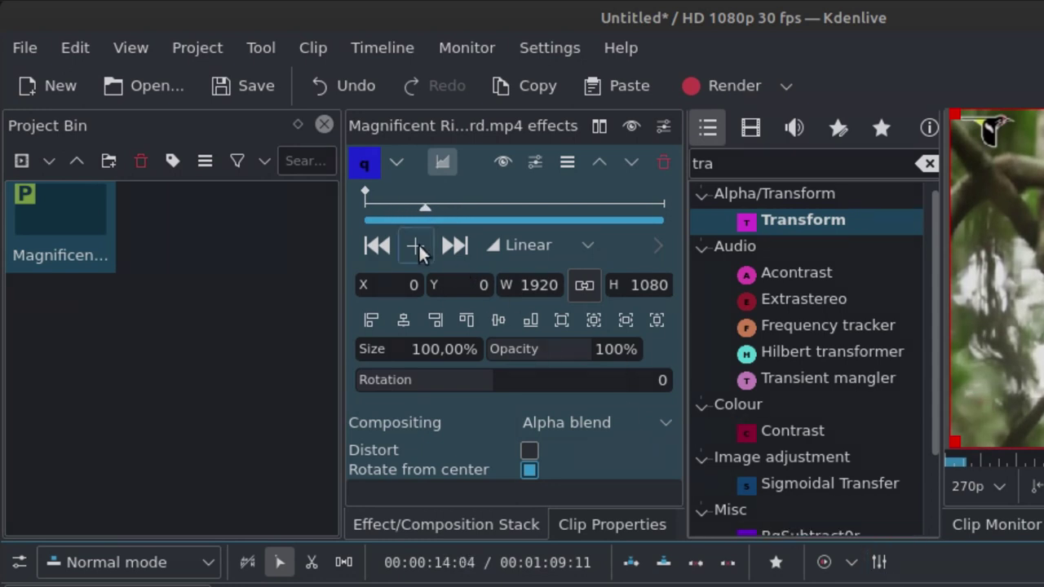
{"action": "left_click", "coordinate": [415, 247]}
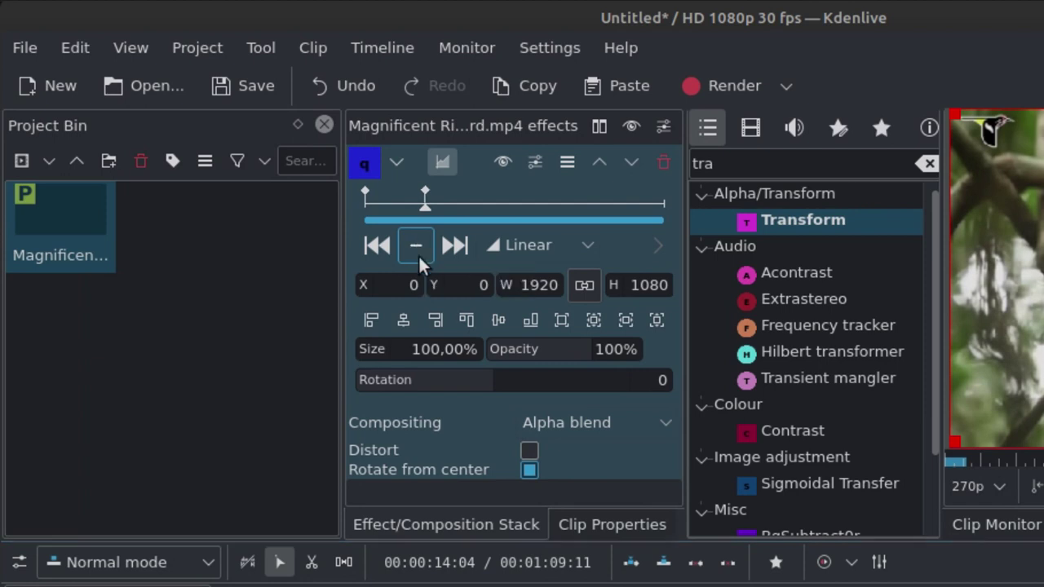
- Set the Transform size at the second keyframe to 150%
{"action": "double_click", "coordinate": [404, 349]}
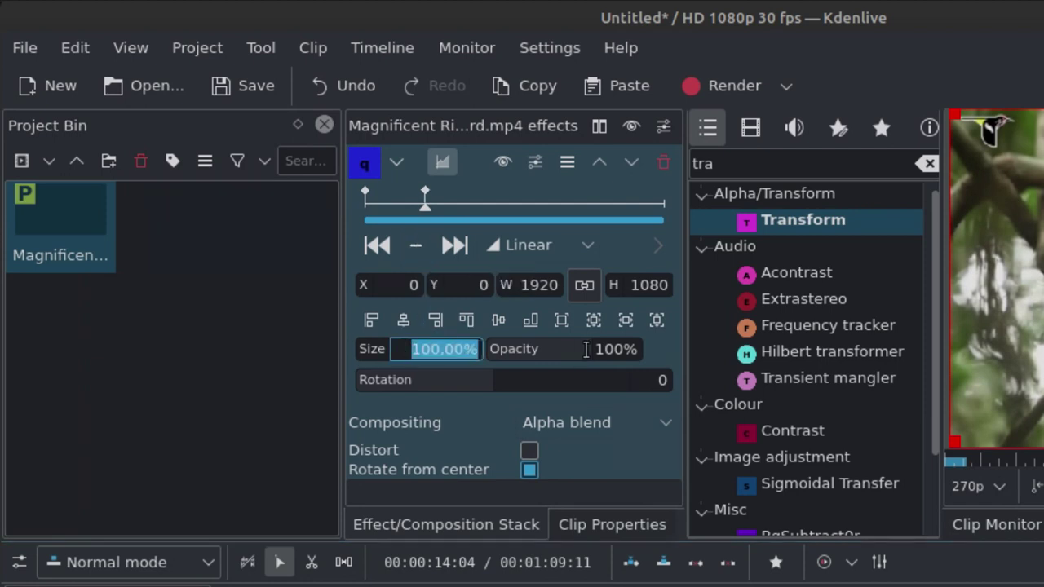
{"action": "left_click", "coordinate": [407, 346]}
{"action": "left_click_drag", "start_coordinate": [408, 347], "coordinate": [476, 345]}
{"action": "type", "text": "150"}
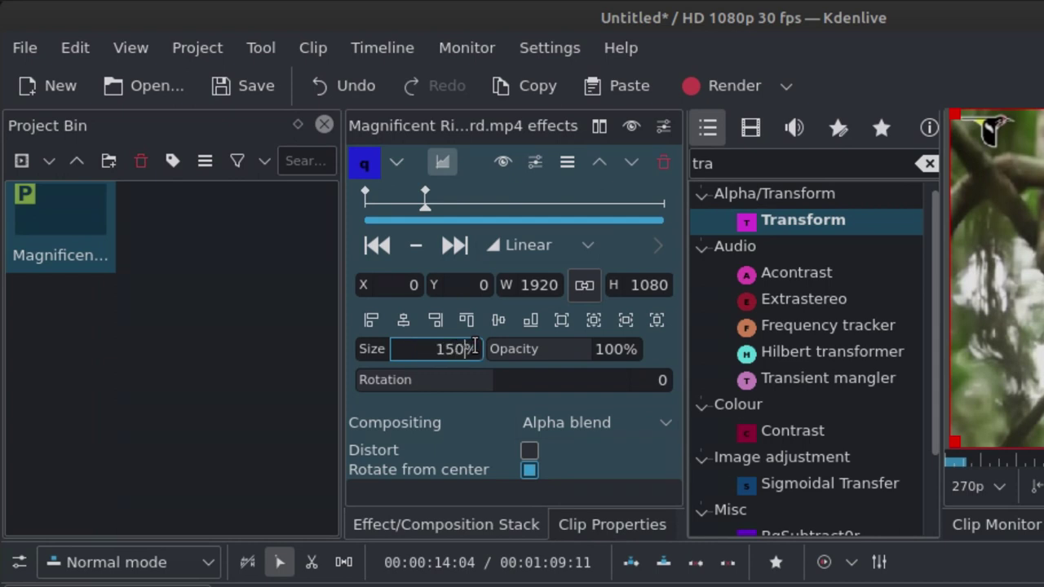
{"action": "key", "text": "Return"}
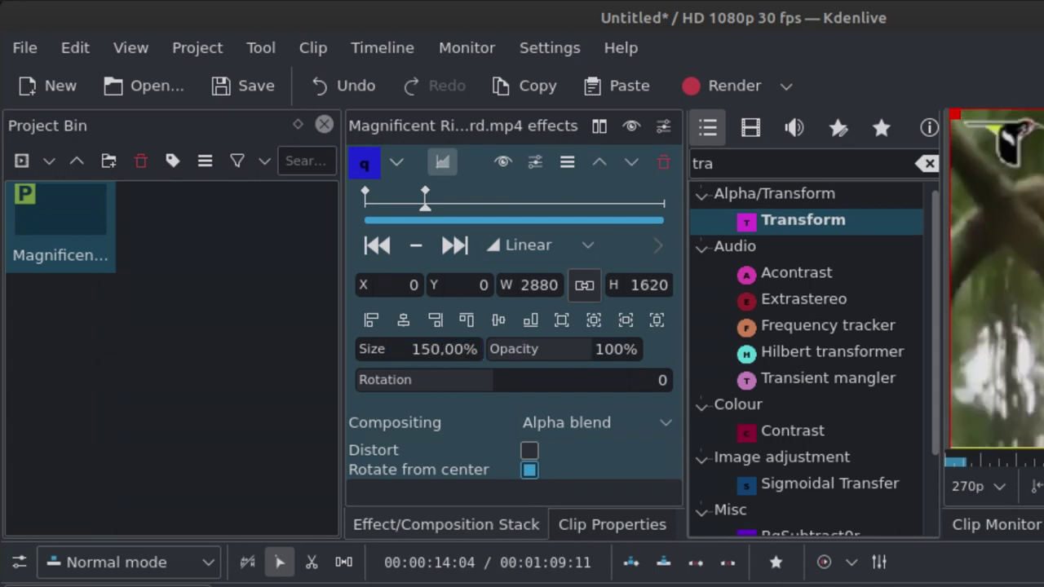
- Try moving the enlarged frame by hand to X -435, Y -275, and centre it horizontally and vertically
{"action": "left_click_drag", "start_coordinate": [1019, 245], "coordinate": [990, 189]}
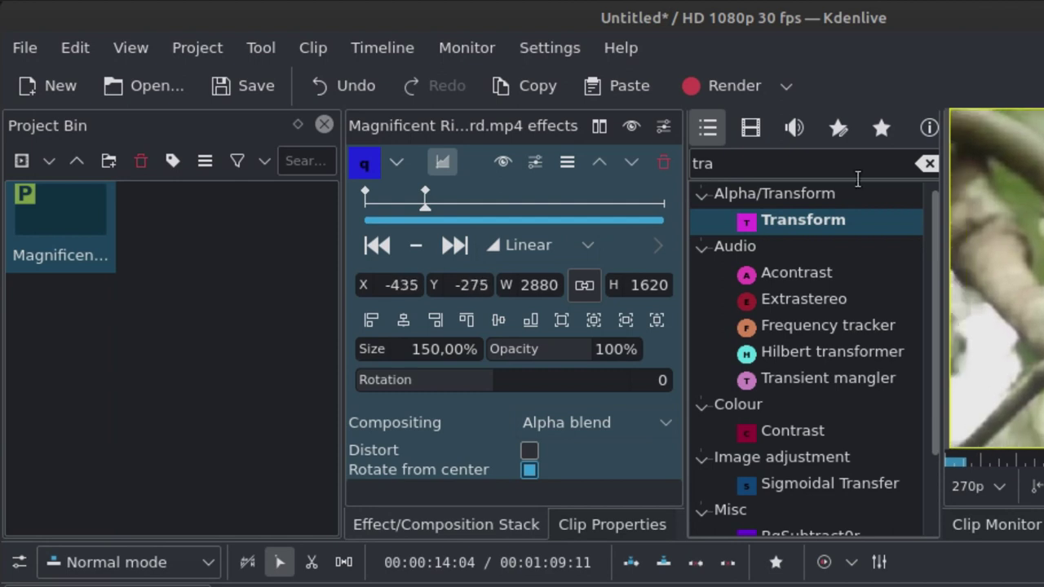
{"action": "left_click", "coordinate": [402, 319]}
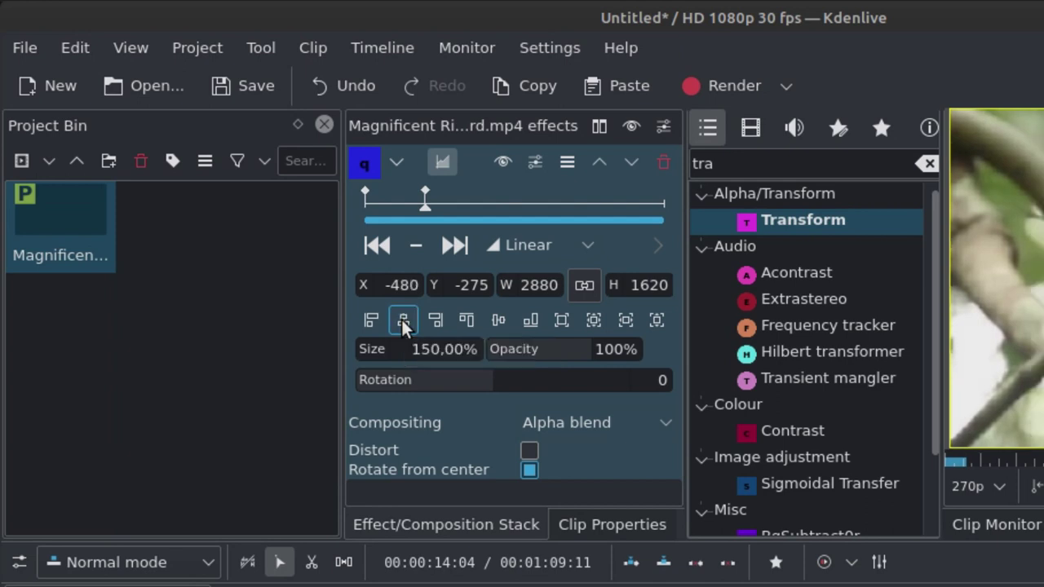
{"action": "left_click", "coordinate": [503, 319]}
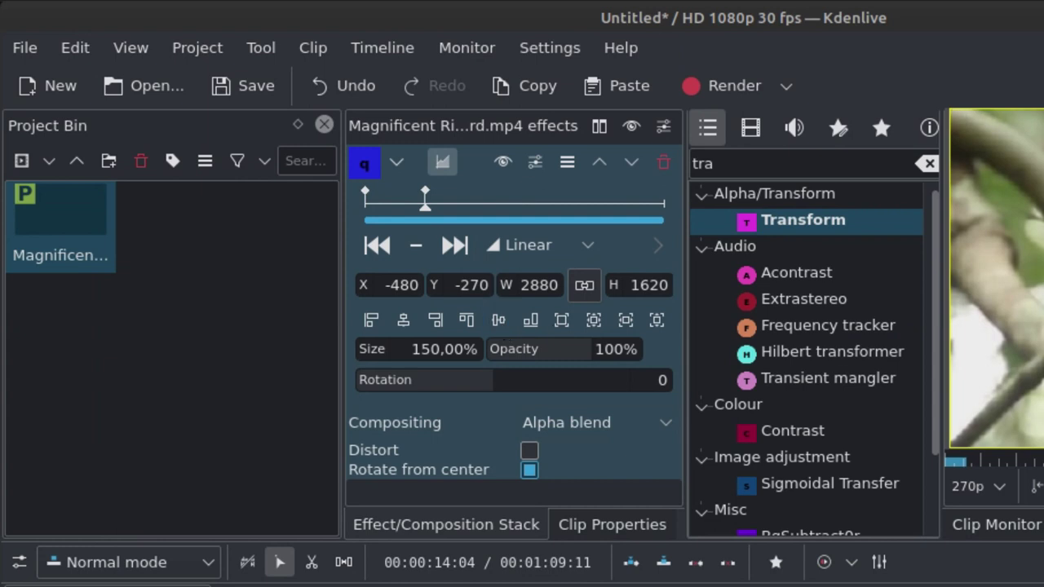
- Add a third Transform keyframe about four fifths of the way into the middle clip, keeping the 150% size
{"action": "left_click_drag", "start_coordinate": [421, 208], "coordinate": [470, 207]}
{"action": "left_click_drag", "start_coordinate": [512, 208], "coordinate": [623, 207]}
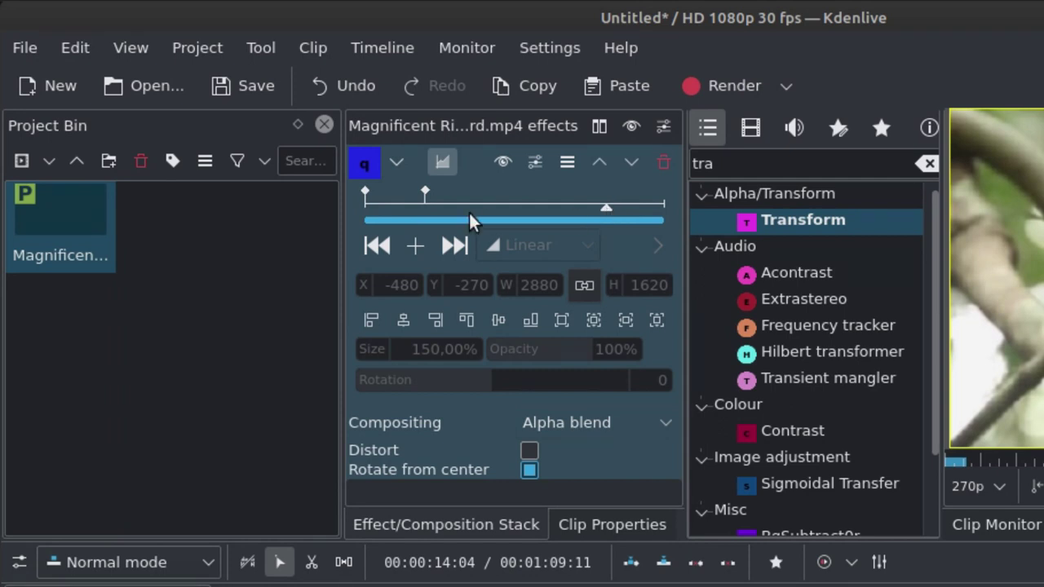
{"action": "left_click", "coordinate": [648, 207]}
{"action": "left_click", "coordinate": [619, 205]}
{"action": "left_click", "coordinate": [416, 246]}
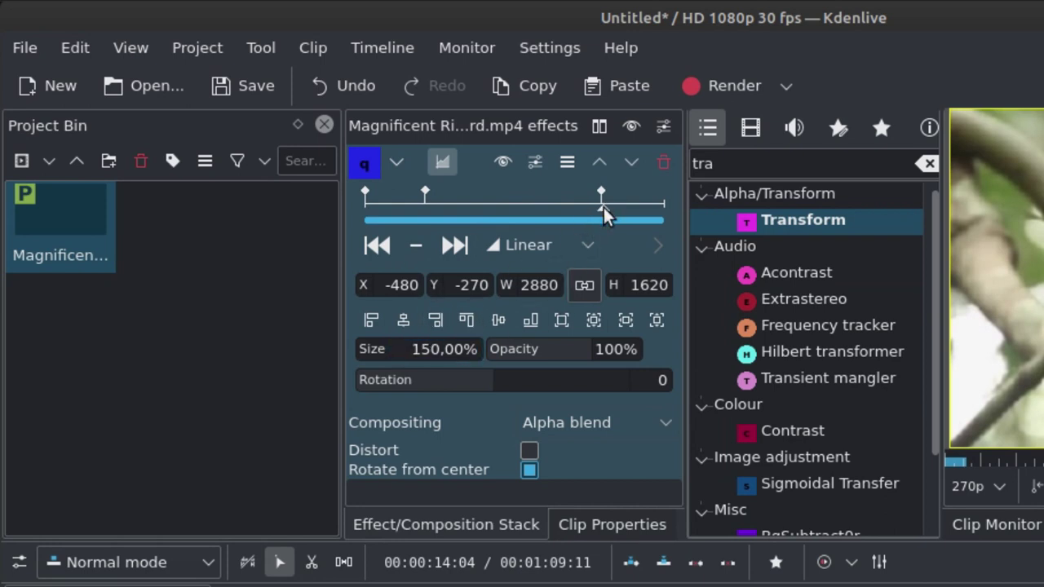
- Add a Transform keyframe at the very end of the middle clip and set its size to 100%
{"action": "left_click_drag", "start_coordinate": [603, 208], "coordinate": [664, 215]}
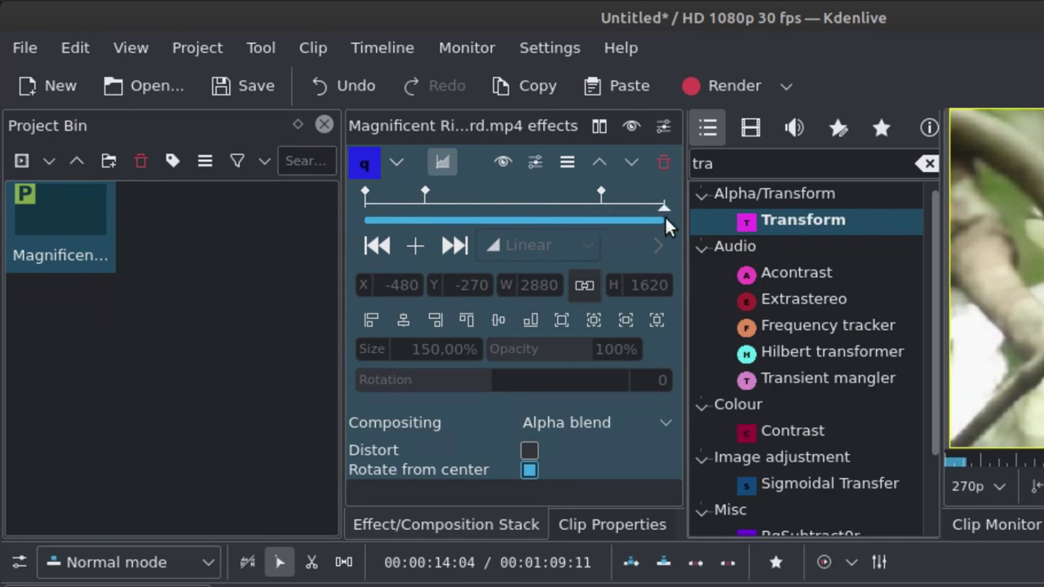
{"action": "left_click", "coordinate": [423, 246]}
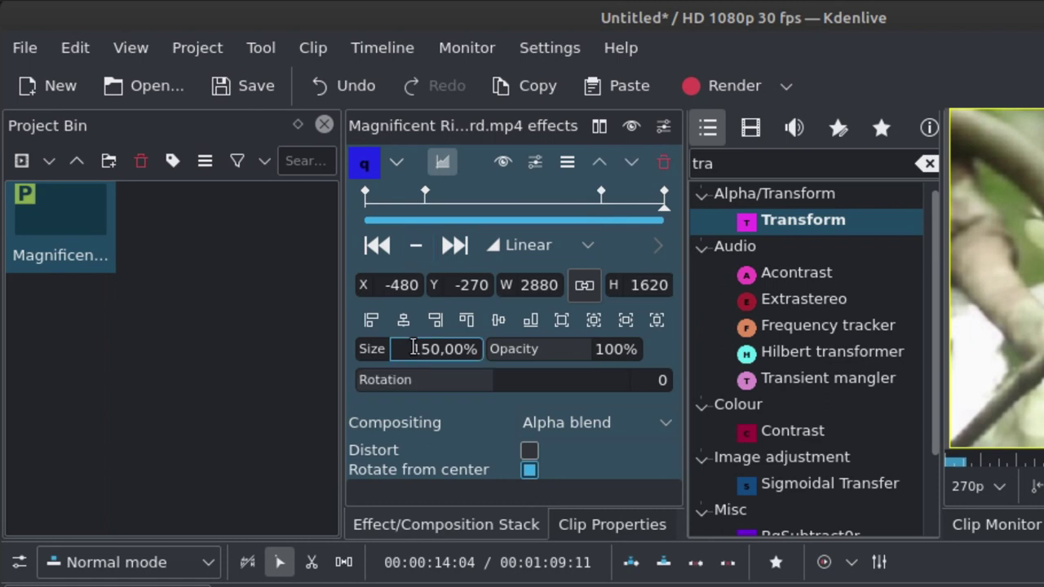
{"action": "left_click_drag", "start_coordinate": [412, 350], "coordinate": [487, 350]}
{"action": "type", "text": "100"}
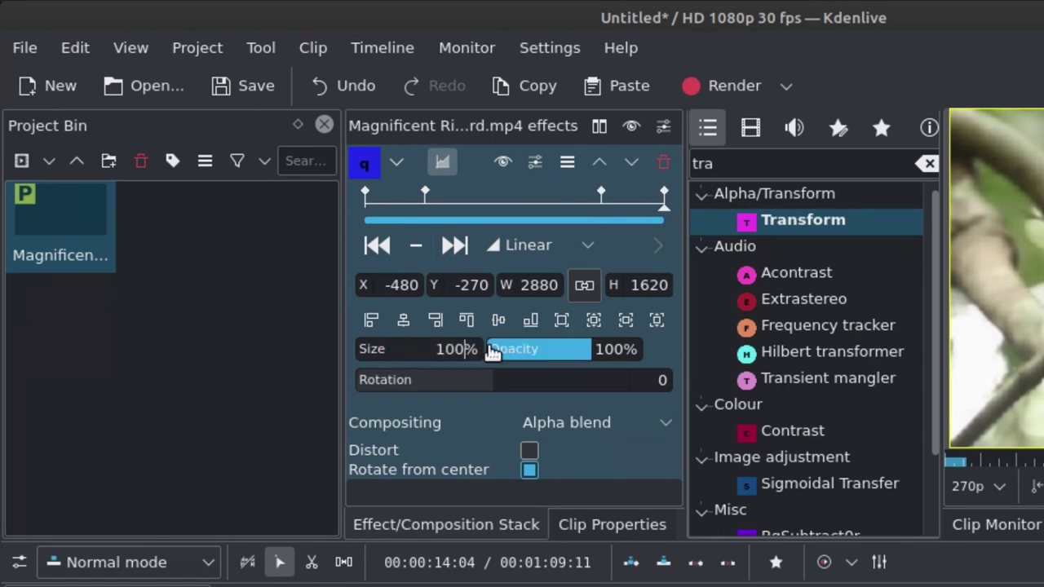
{"action": "key", "text": "Return"}
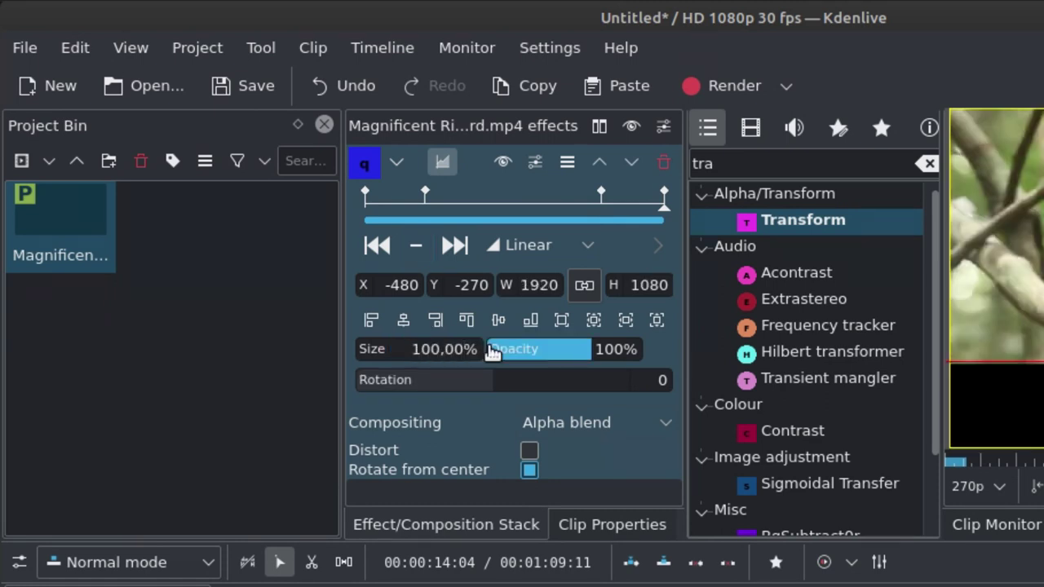
- Centre the frame horizontally and vertically at the clip's last Transform keyframe
{"action": "left_click", "coordinate": [403, 320]}
{"action": "left_click", "coordinate": [498, 320]}
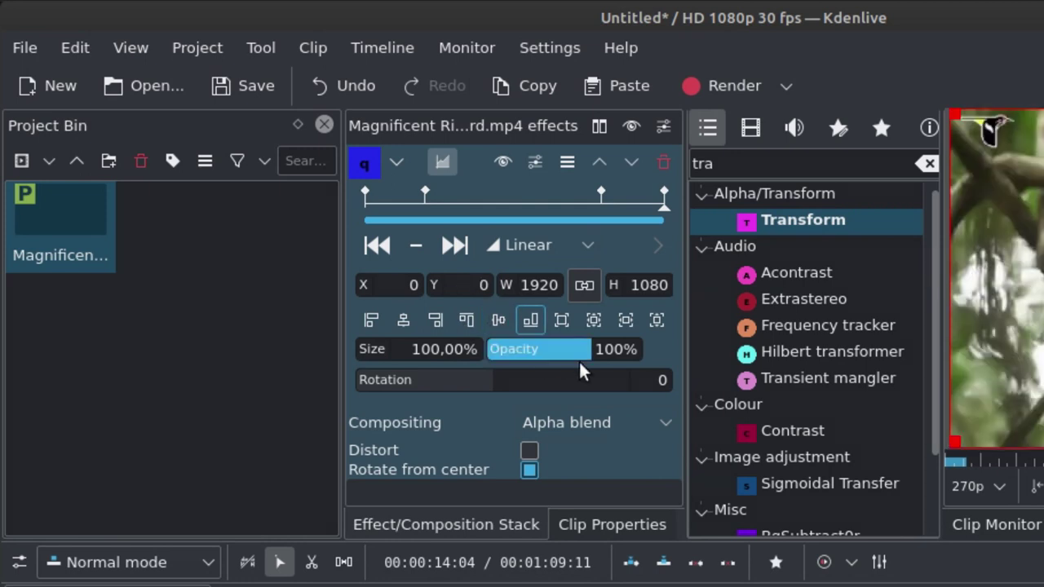
{"action": "mouse_move", "coordinate": [667, 201]}
{"action": "left_mouse_down"}
{"action": "mouse_move", "coordinate": [310, 217]}
{"action": "mouse_move", "coordinate": [375, 205]}
{"action": "mouse_move", "coordinate": [665, 206]}
{"action": "left_mouse_up"}
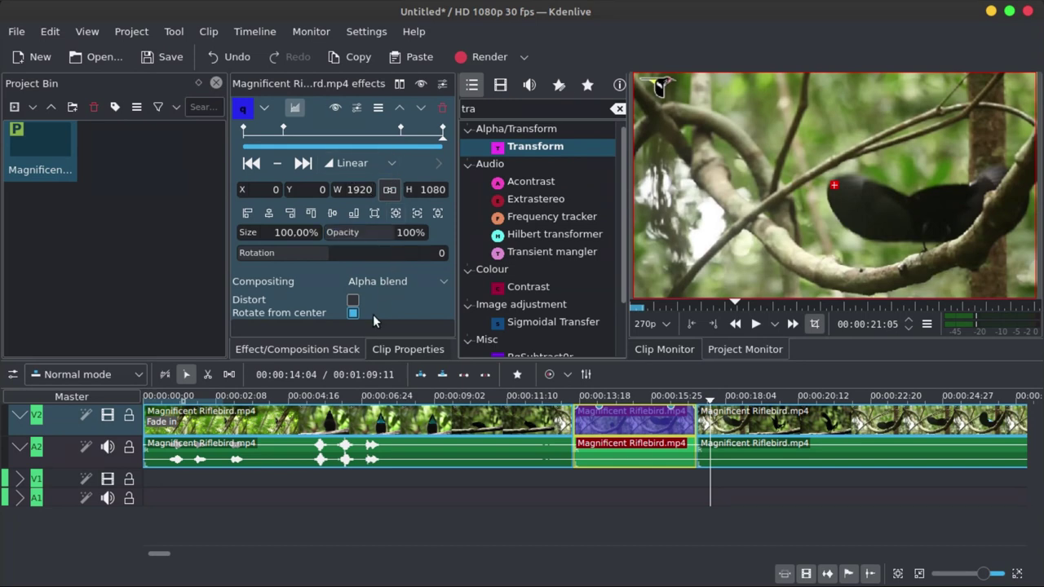
- Collapse the Transform effect, create a yellow color clip lasting 5 seconds, and select it in the bin
{"action": "left_click", "coordinate": [265, 112]}
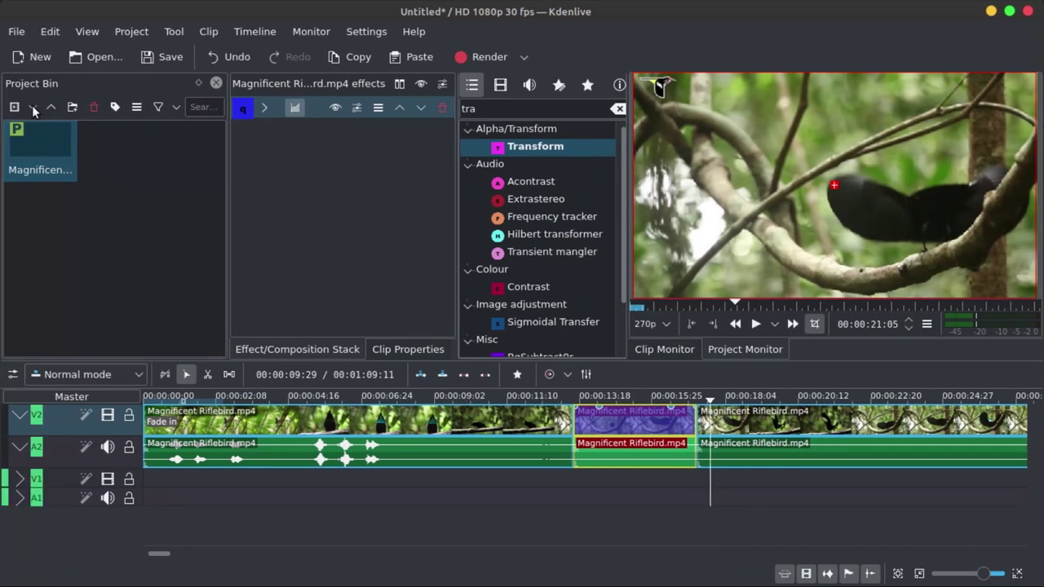
{"action": "left_click", "coordinate": [33, 109]}
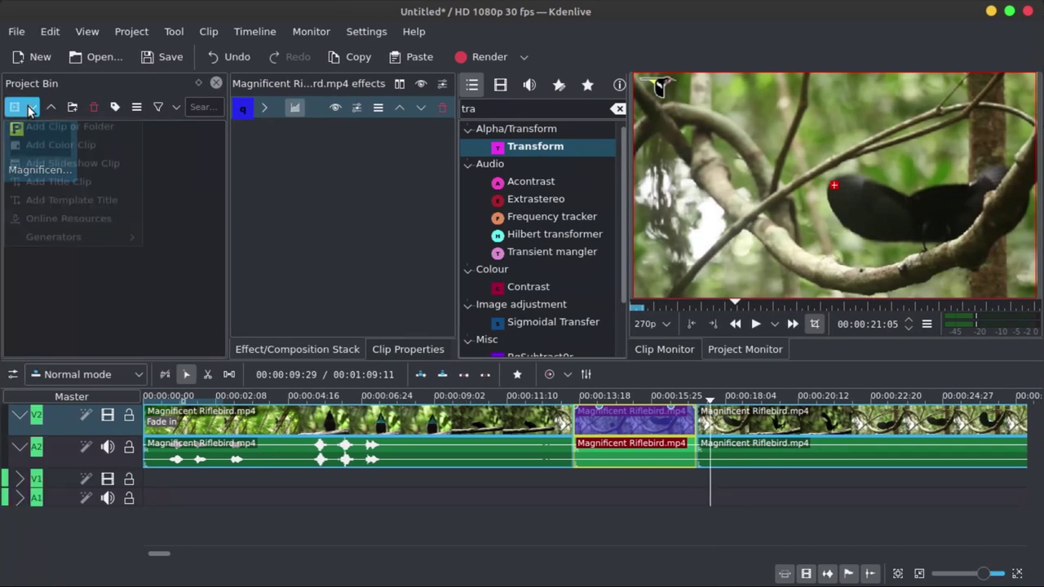
{"action": "left_click", "coordinate": [51, 146]}
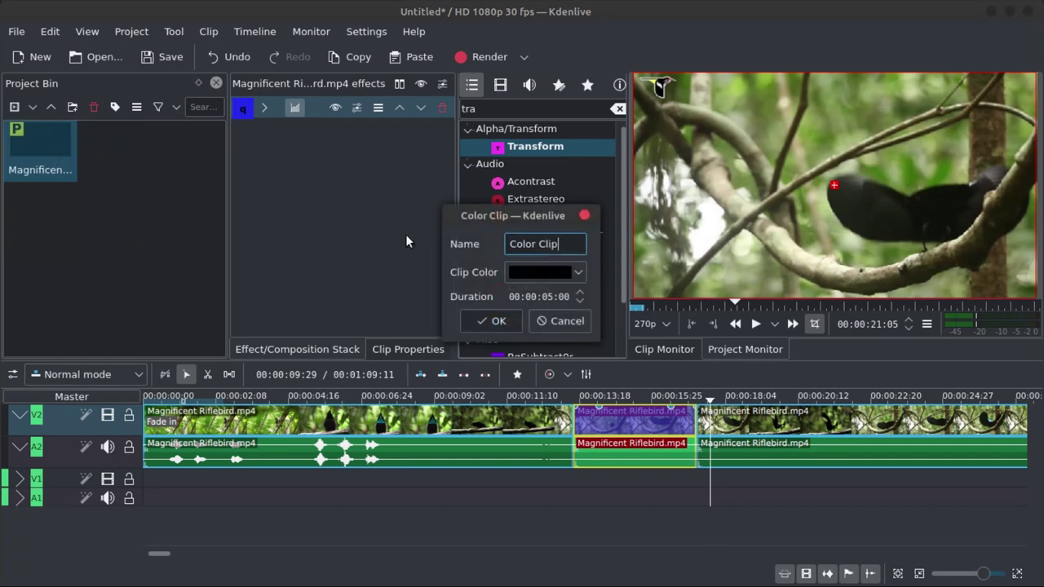
{"action": "left_click", "coordinate": [539, 271]}
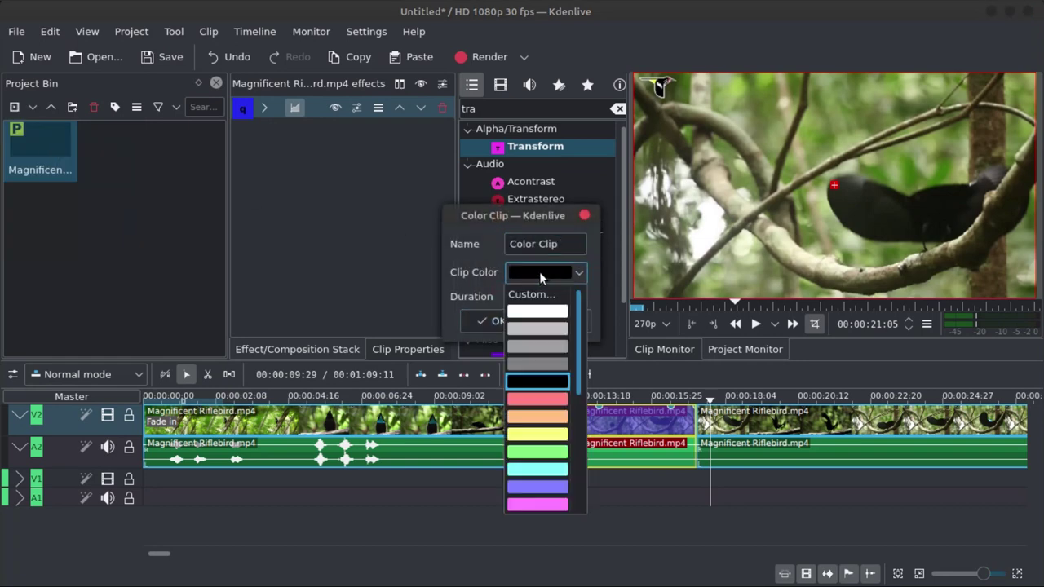
{"action": "left_click", "coordinate": [550, 435]}
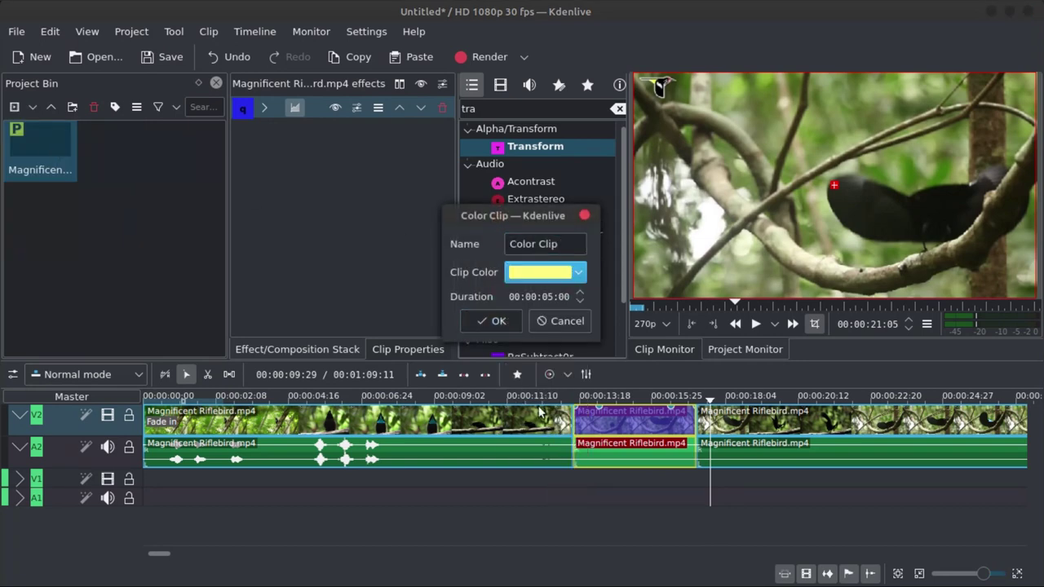
{"action": "left_click", "coordinate": [499, 323]}
{"action": "left_click", "coordinate": [116, 170]}
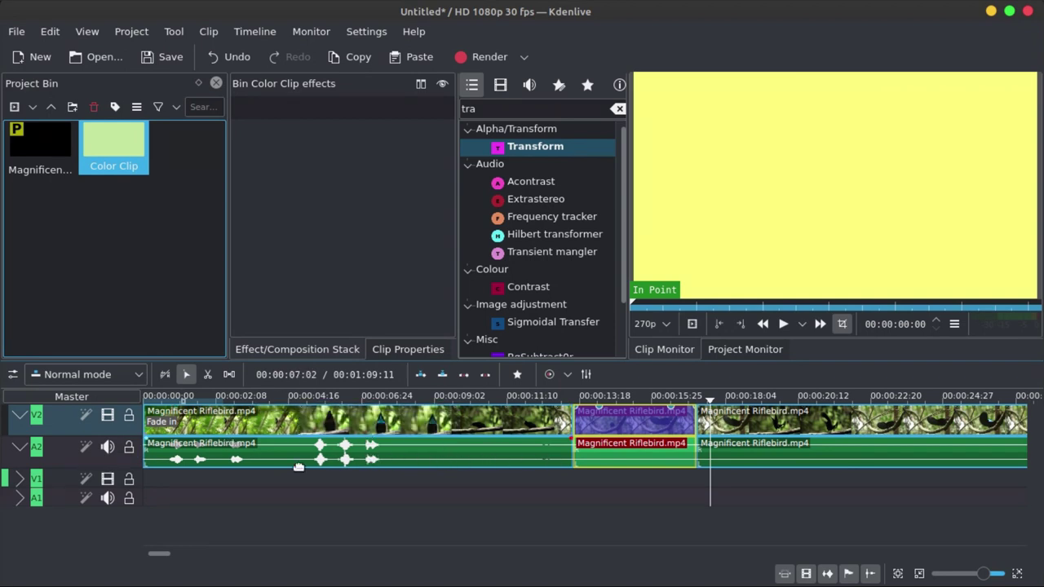
- Insert a new video track above V2, leaving its name blank
{"action": "right_click", "coordinate": [62, 423]}
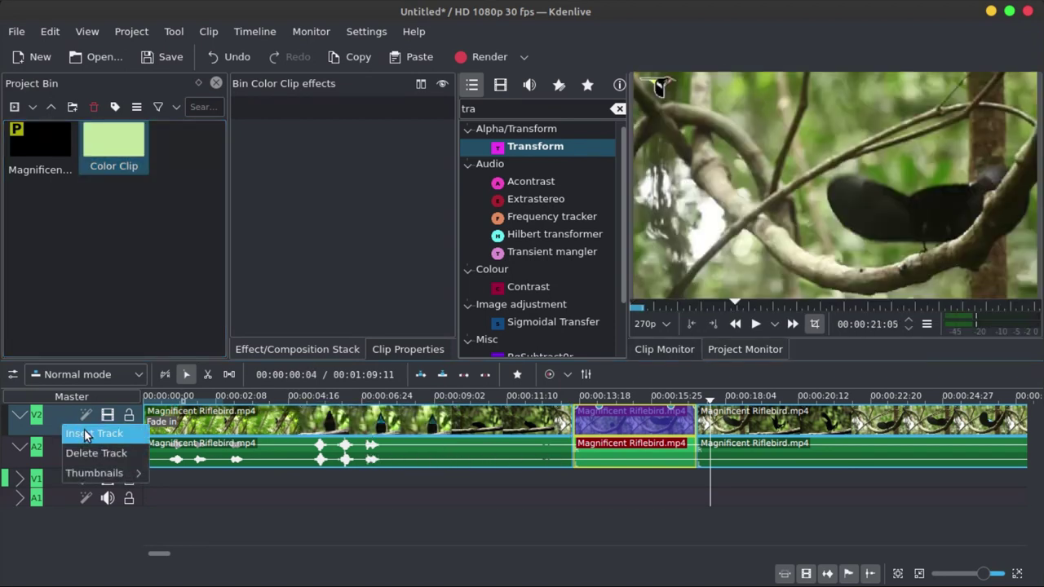
{"action": "left_click", "coordinate": [84, 434]}
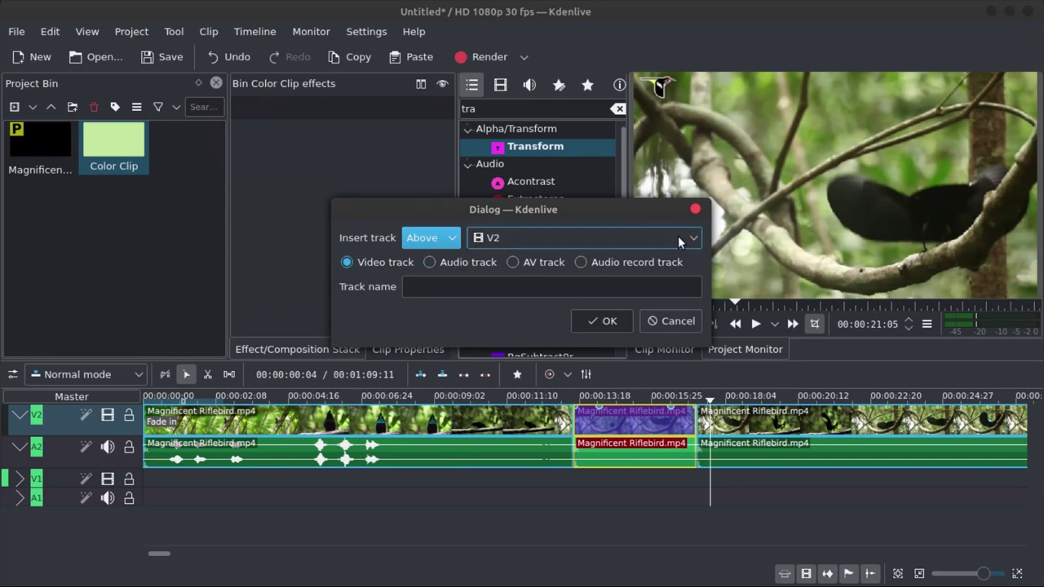
{"action": "left_click", "coordinate": [601, 321]}
- Place the yellow color clip from the bin on track V3, starting at about 10 seconds
{"action": "left_click", "coordinate": [430, 413]}
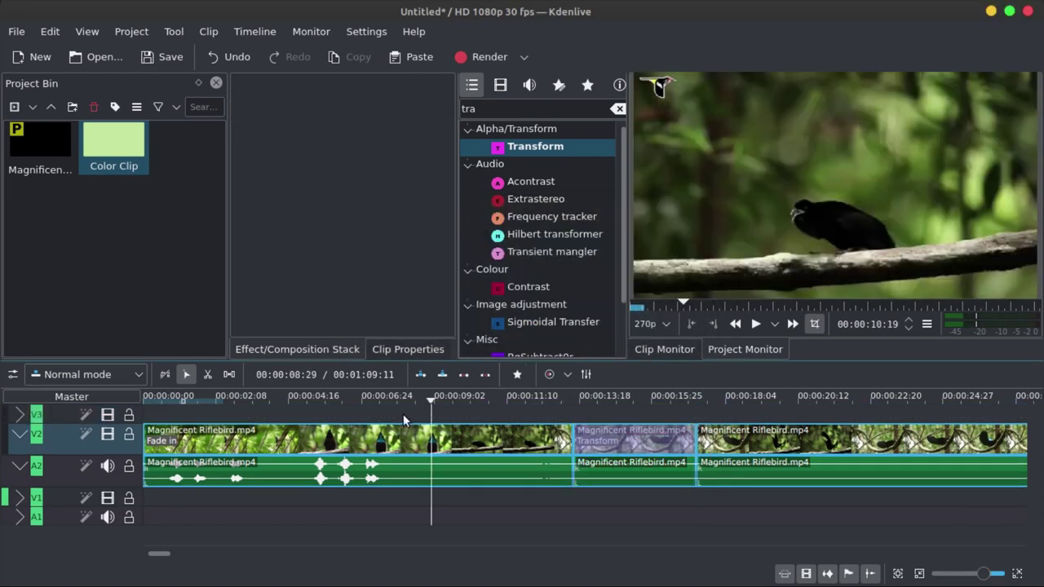
{"action": "left_click", "coordinate": [132, 147]}
{"action": "left_click_drag", "start_coordinate": [134, 145], "coordinate": [526, 412]}
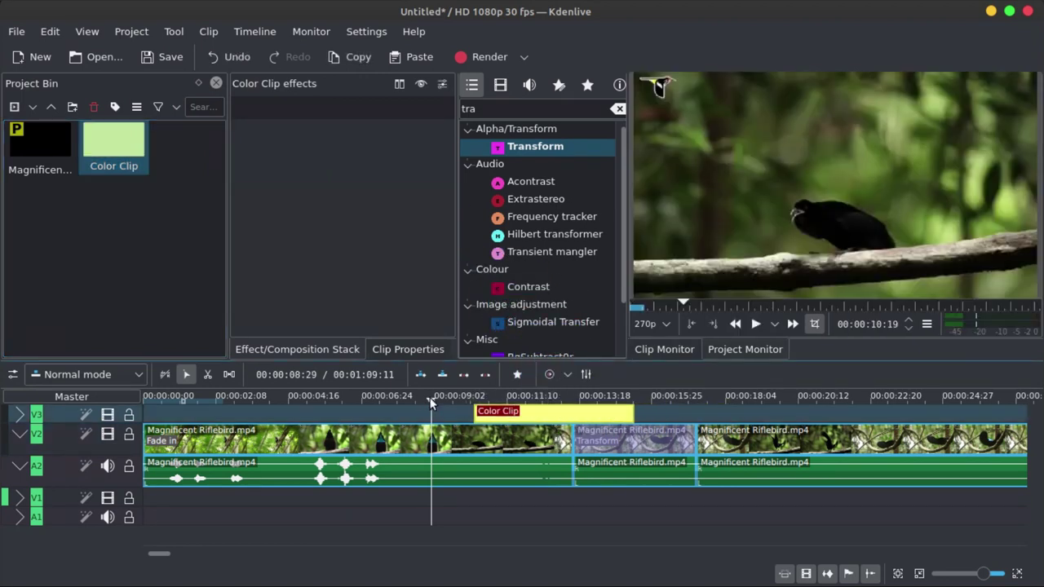
- Apply a Transform effect to the yellow color clip, lower its opacity to 29%, and compare with the uncovered footage at 00:00:07:00
{"action": "left_click_drag", "start_coordinate": [422, 402], "coordinate": [501, 400]}
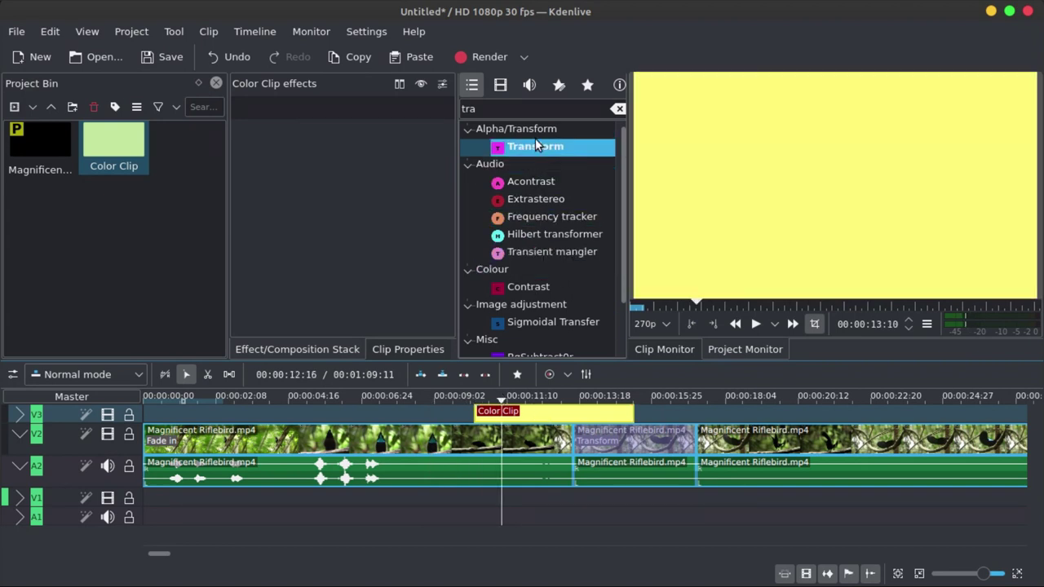
{"action": "left_click_drag", "start_coordinate": [535, 143], "coordinate": [377, 143]}
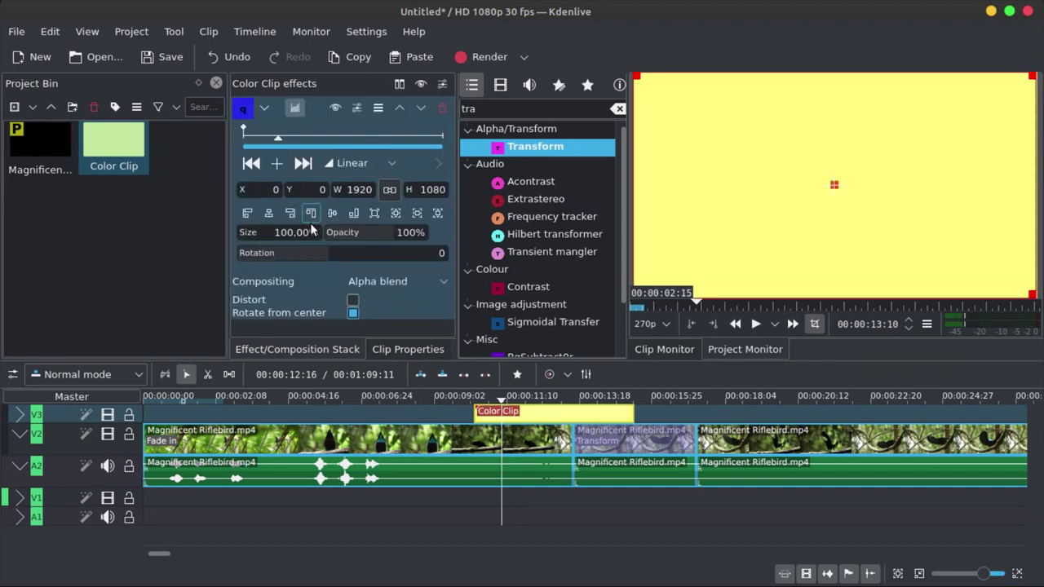
{"action": "left_click_drag", "start_coordinate": [410, 233], "coordinate": [345, 239]}
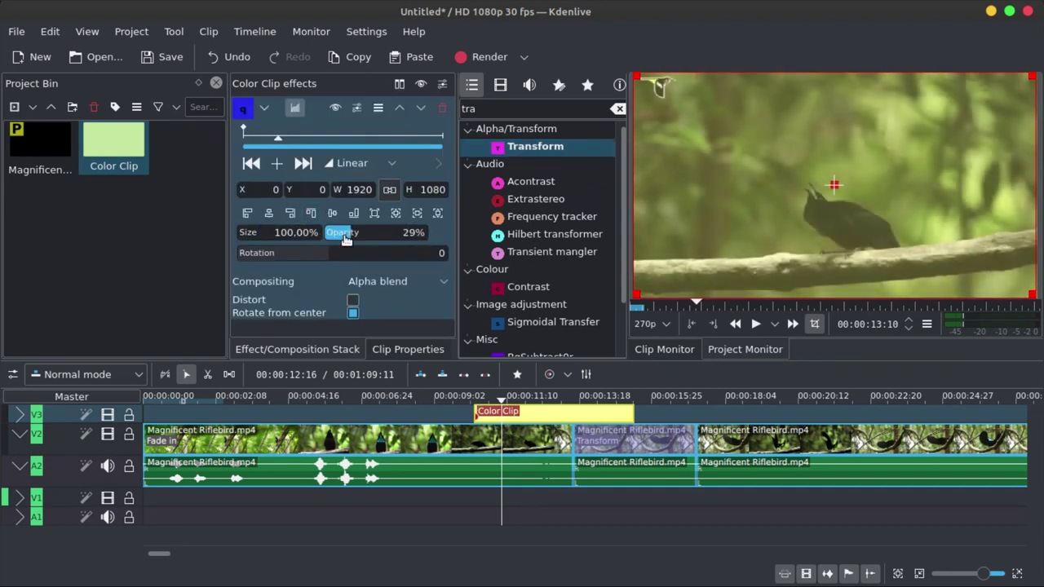
{"action": "left_click_drag", "start_coordinate": [444, 397], "coordinate": [390, 395]}
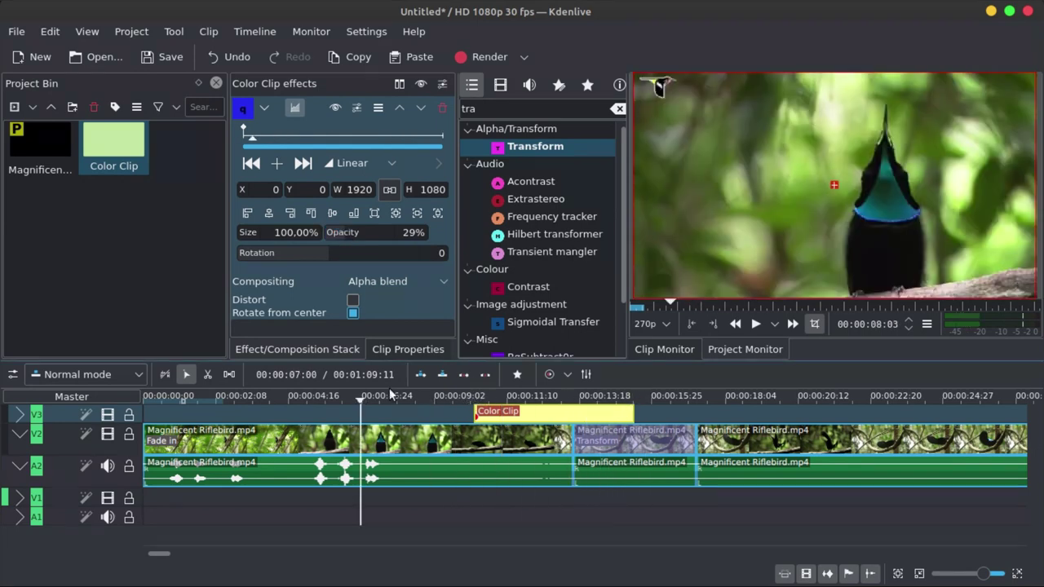
- Align the color clip on V3 with the middle video clip, trim its end to match that clip's length, and preview the overlay
{"action": "left_click_drag", "start_coordinate": [509, 420], "coordinate": [608, 414]}
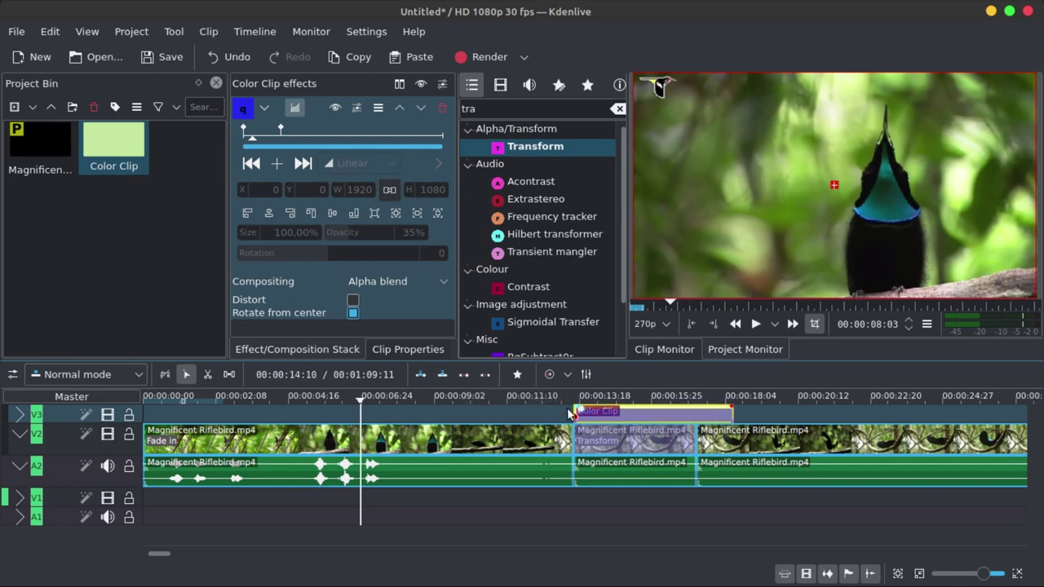
{"action": "left_click", "coordinate": [578, 414]}
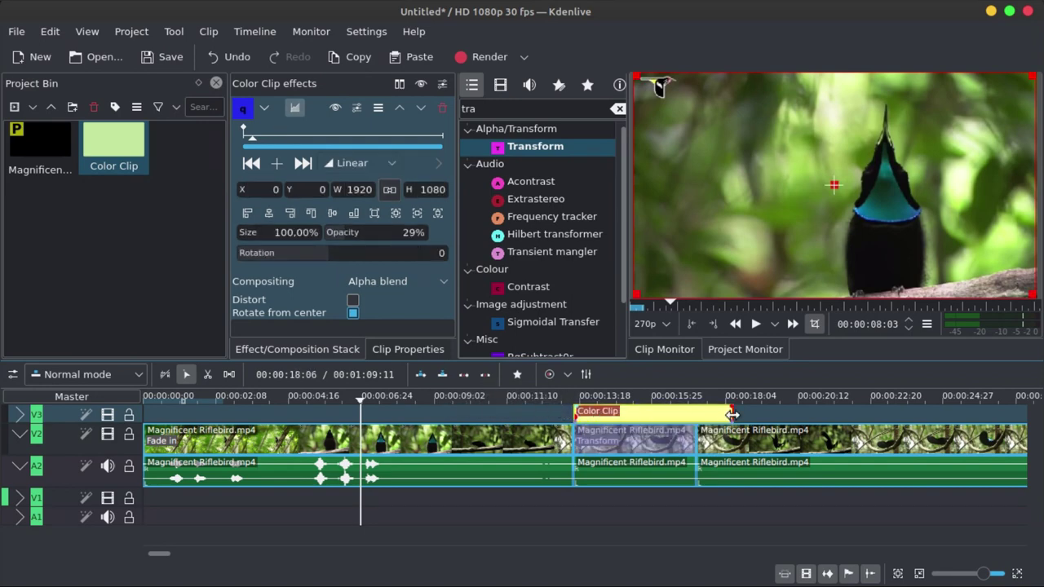
{"action": "left_click_drag", "start_coordinate": [733, 415], "coordinate": [694, 413]}
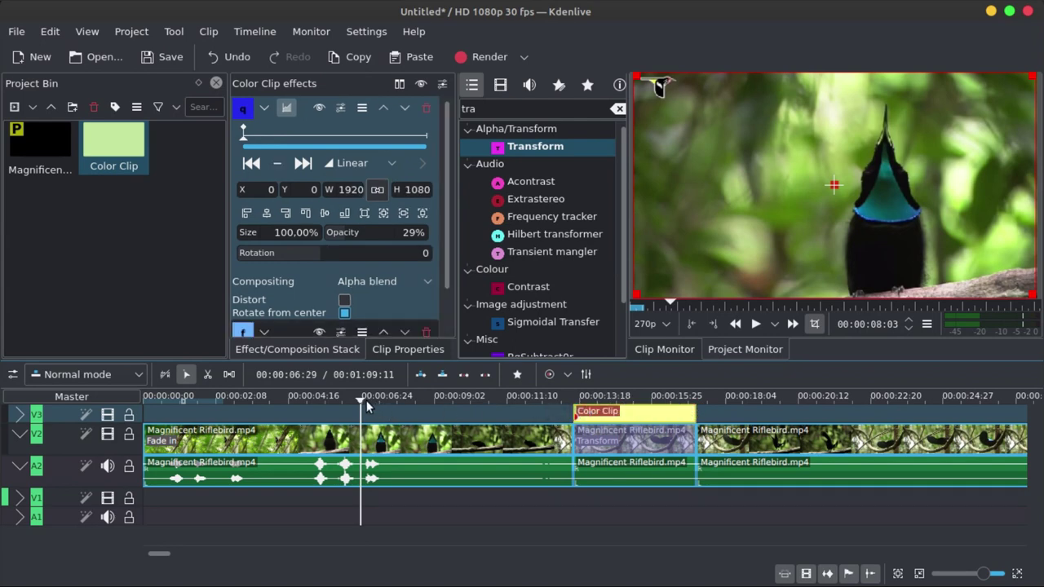
{"action": "left_click_drag", "start_coordinate": [366, 401], "coordinate": [628, 395]}
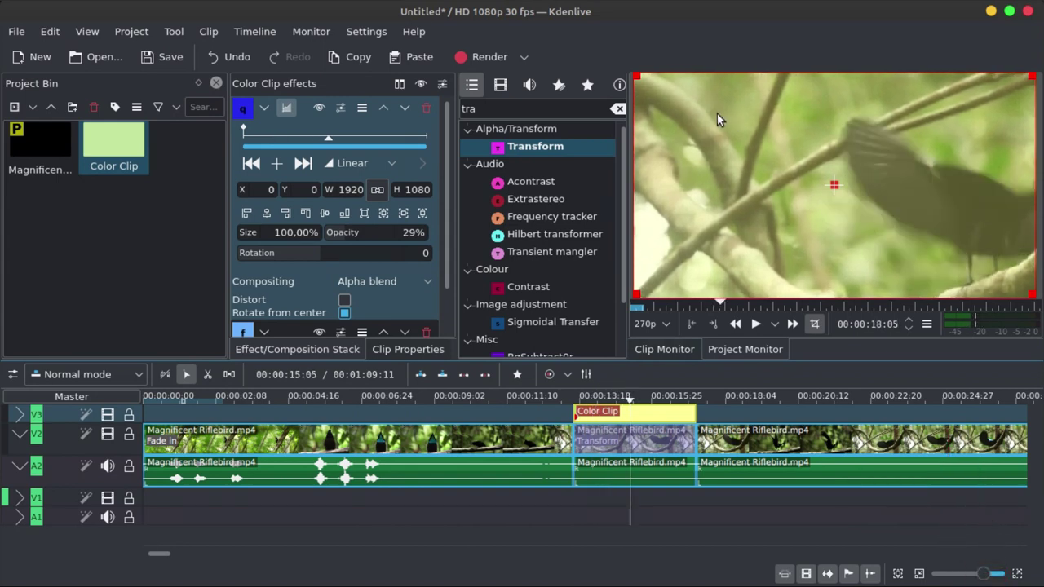
- Start a new title clip and add the text "BURUNG" to it
{"action": "left_click", "coordinate": [34, 104]}
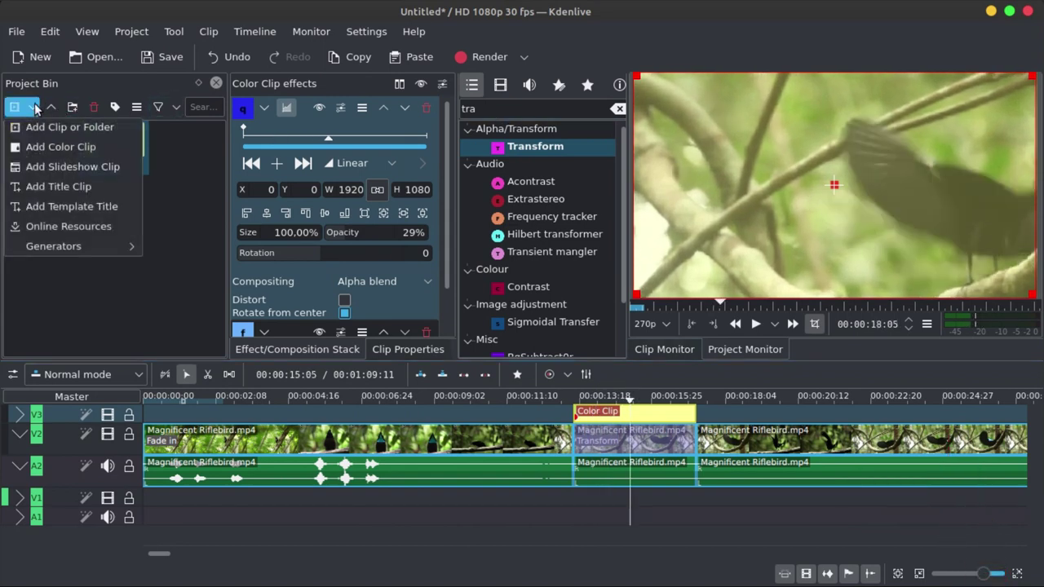
{"action": "left_click", "coordinate": [56, 186]}
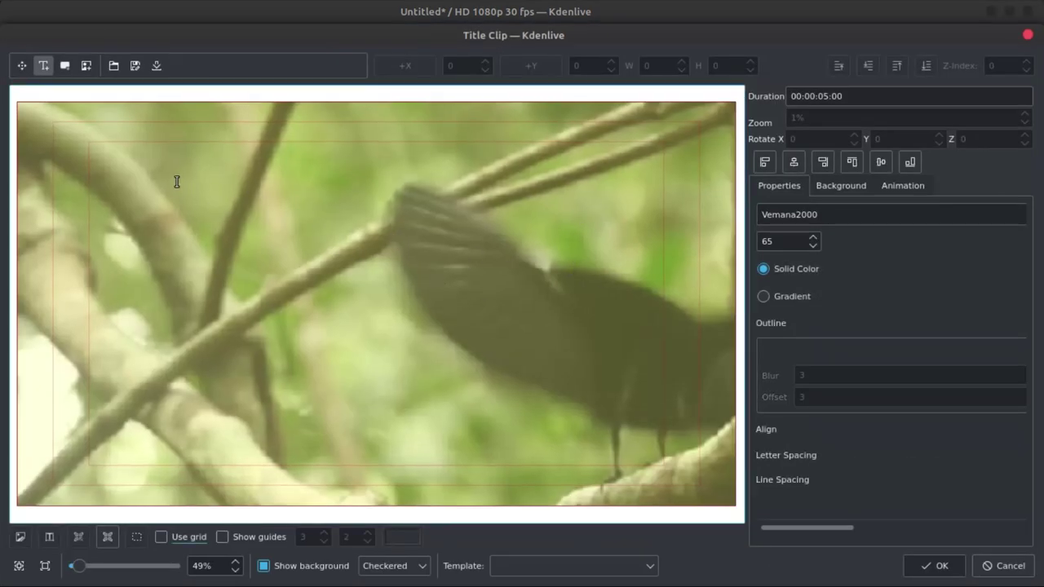
{"action": "left_click", "coordinate": [210, 236]}
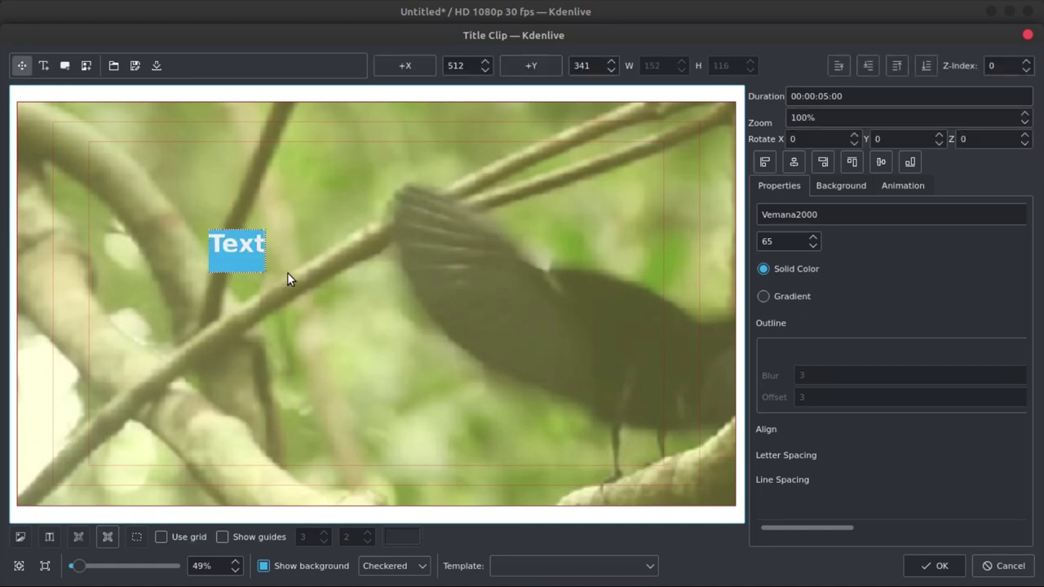
{"action": "type", "text": "BURUNG"}
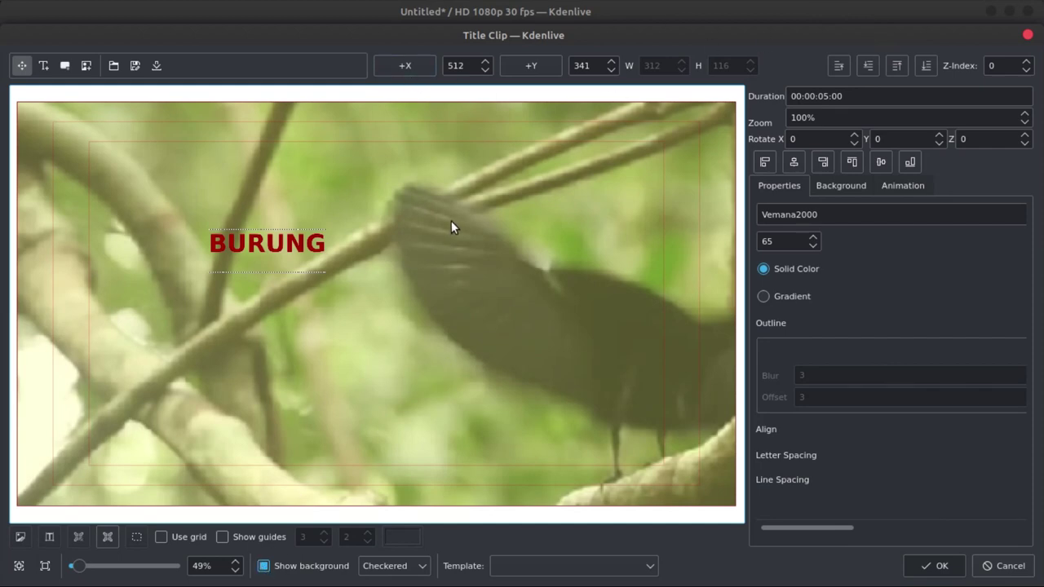
- Move the BURUNG text up to about X 281, Y 206 and deselect it
{"action": "left_click", "coordinate": [211, 144]}
{"action": "left_click_drag", "start_coordinate": [303, 239], "coordinate": [232, 194]}
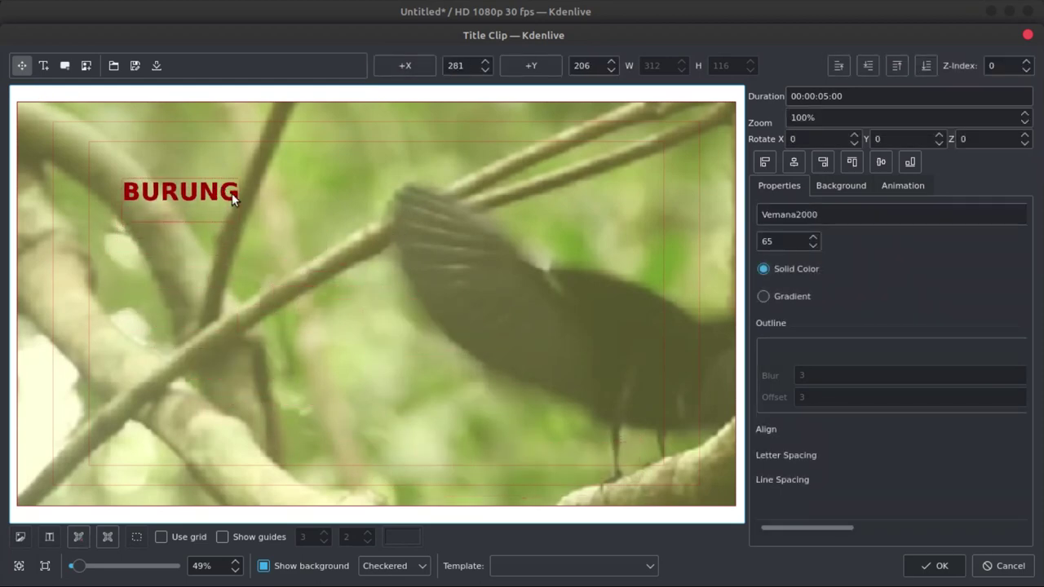
{"action": "left_click", "coordinate": [302, 235]}
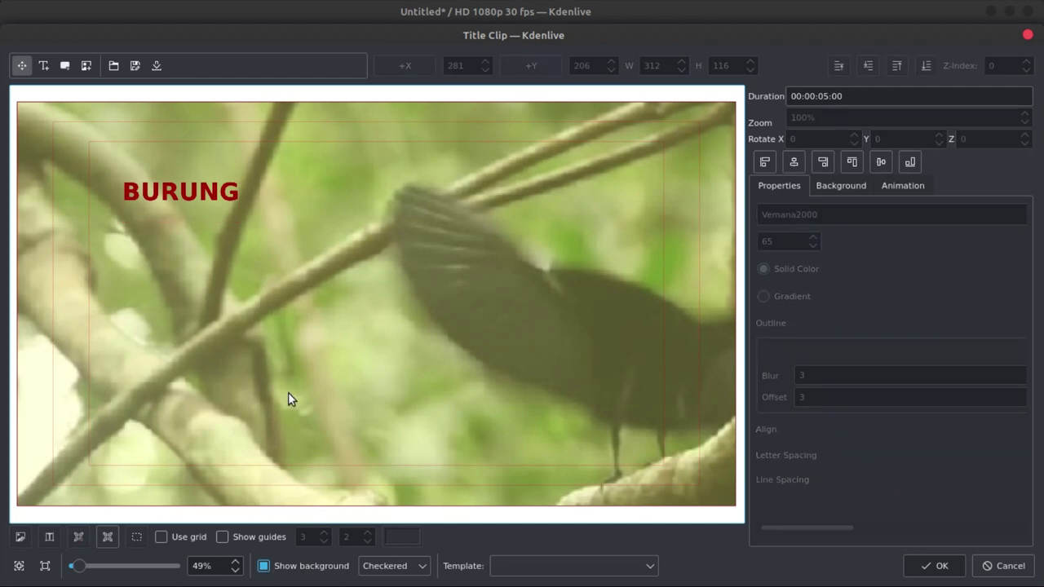
- Compare the title canvas with the background preview off and on, at a 21% canvas zoom
{"action": "left_click", "coordinate": [262, 567]}
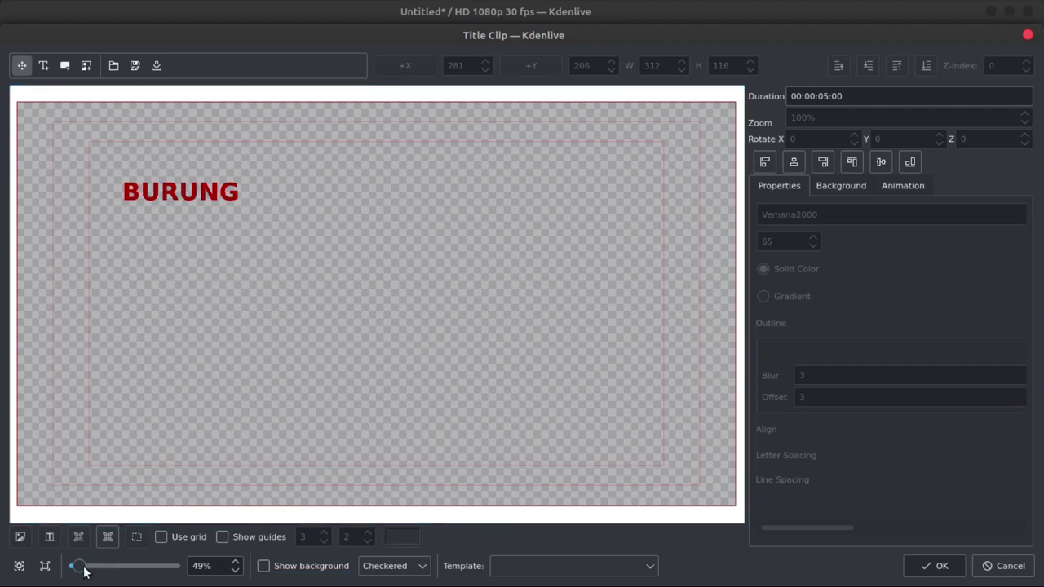
{"action": "scroll", "coordinate": [85, 571], "scroll_direction": "down", "scroll_amount": 4}
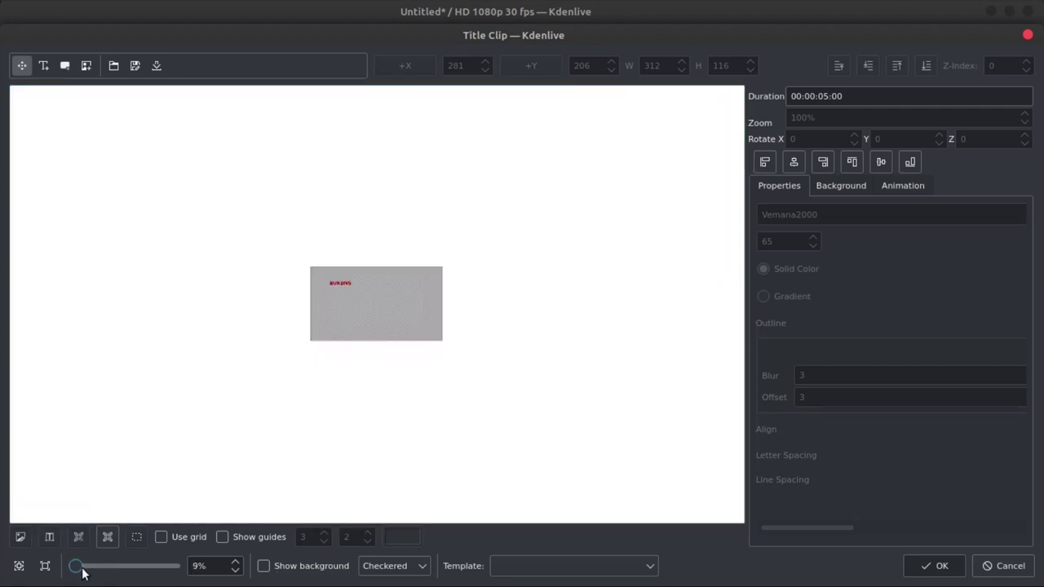
{"action": "scroll", "coordinate": [235, 563], "scroll_direction": "up", "scroll_amount": 3}
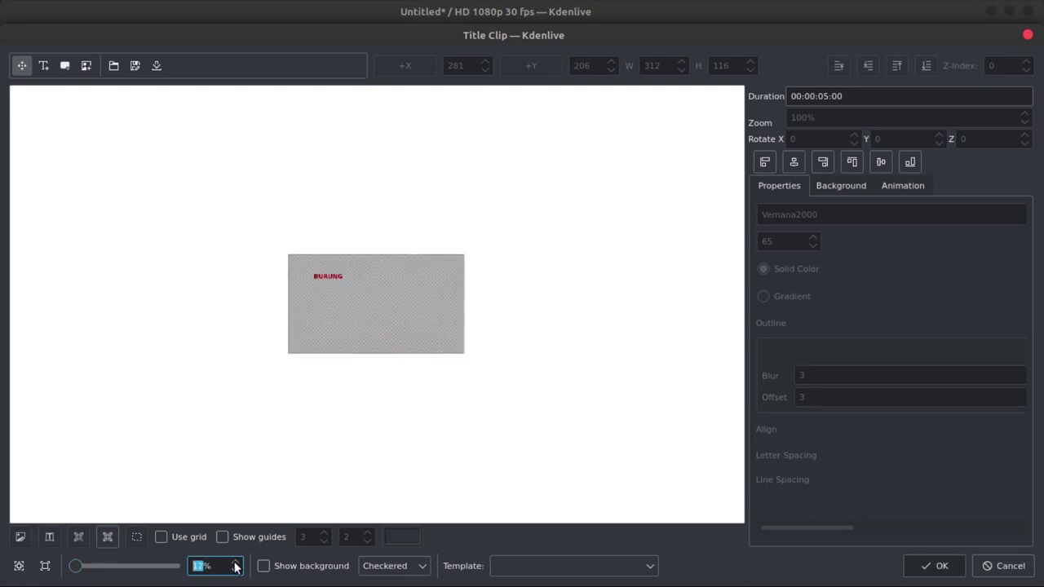
{"action": "scroll", "coordinate": [235, 565], "scroll_direction": "up", "scroll_amount": 9}
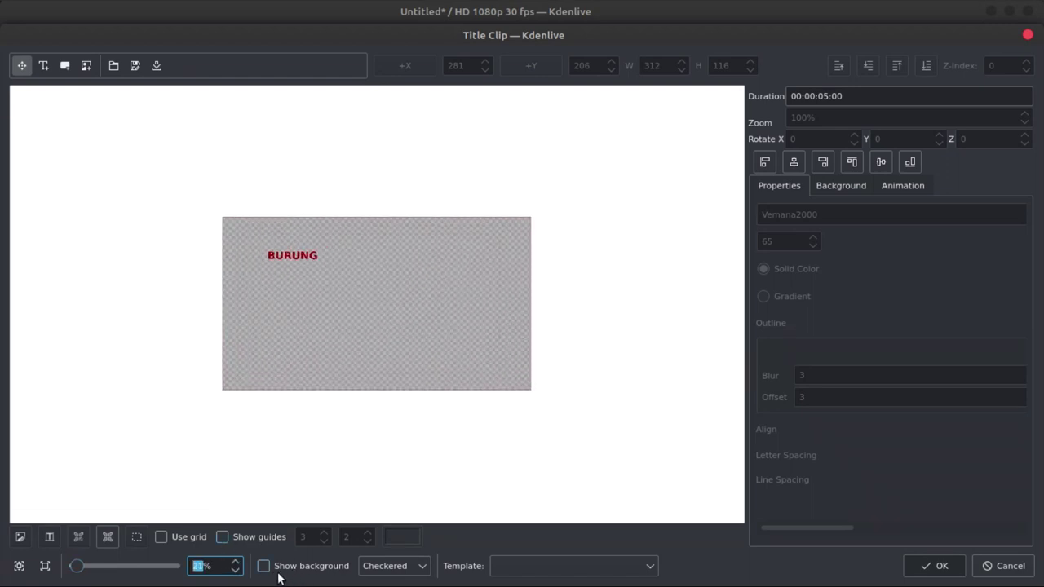
{"action": "left_click", "coordinate": [264, 566]}
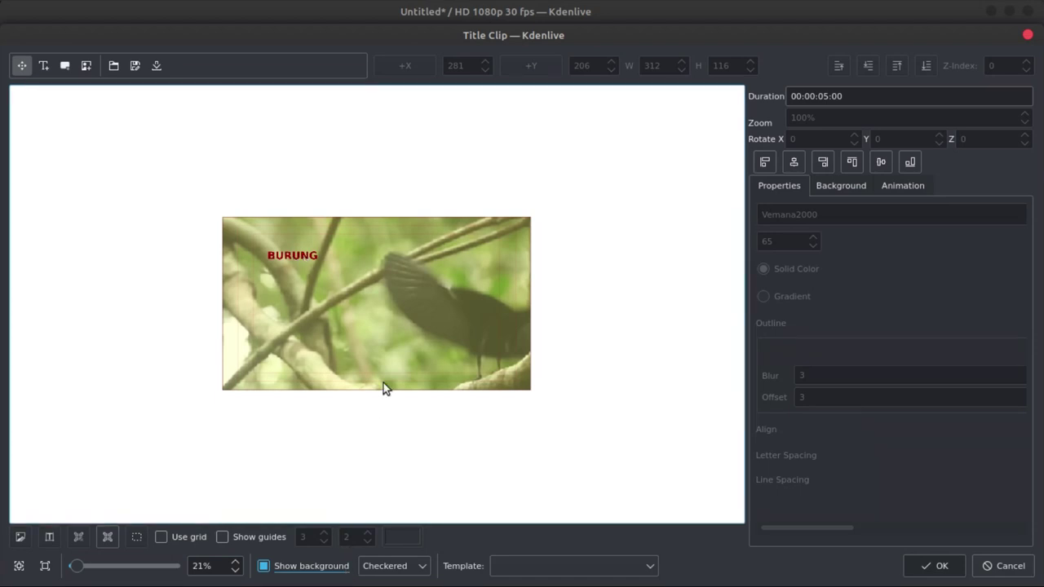
- Draw a solid amber rectangle about 394 by 104 over the BURUNG text and send it behind the text
{"action": "left_click", "coordinate": [65, 67]}
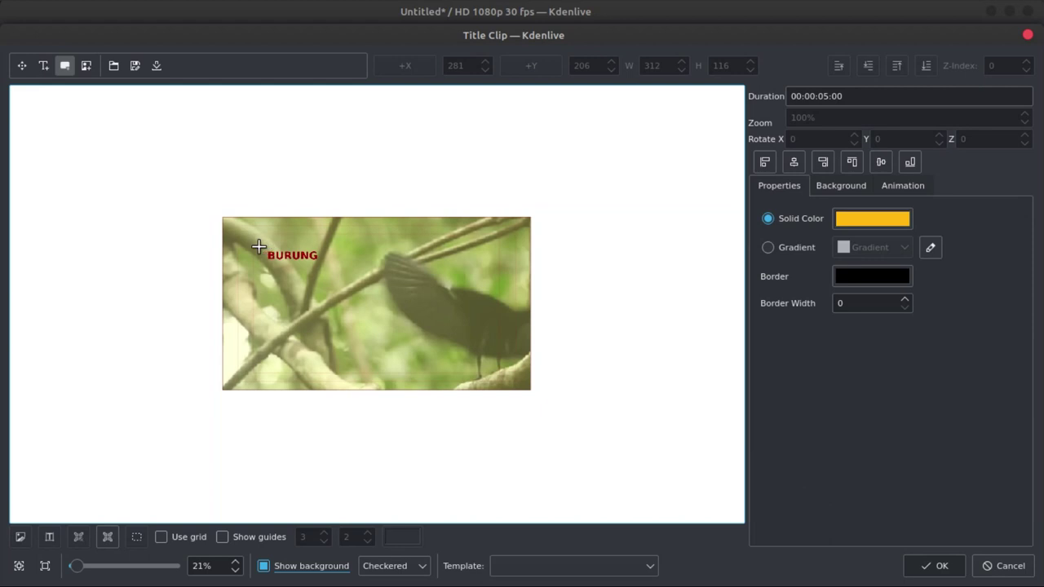
{"action": "left_click_drag", "start_coordinate": [259, 247], "coordinate": [322, 265]}
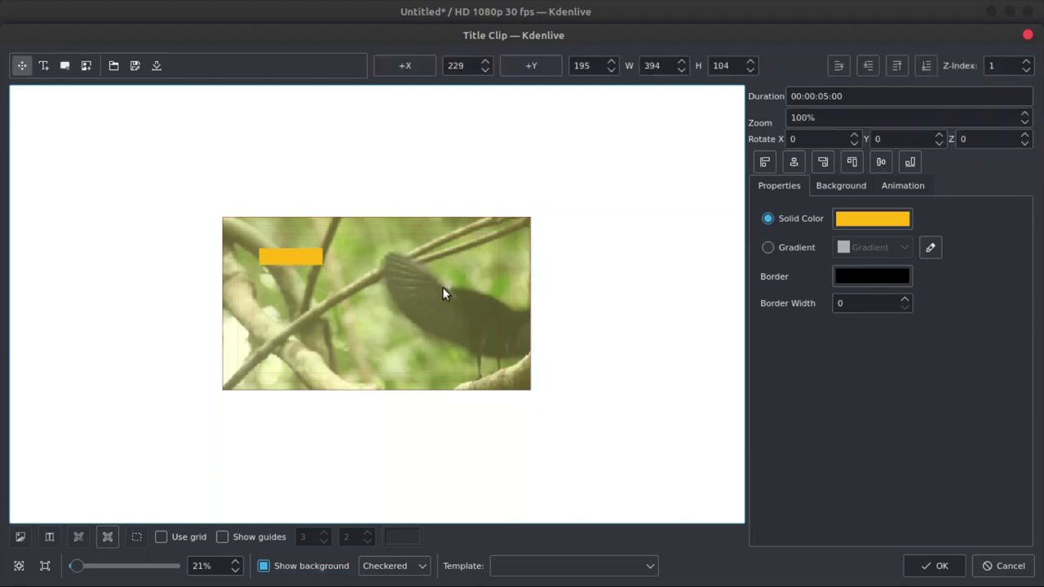
{"action": "left_click", "coordinate": [926, 64]}
- Turn off the title canvas's background preview and set the title background to black with opacity 255
{"action": "left_click", "coordinate": [839, 186]}
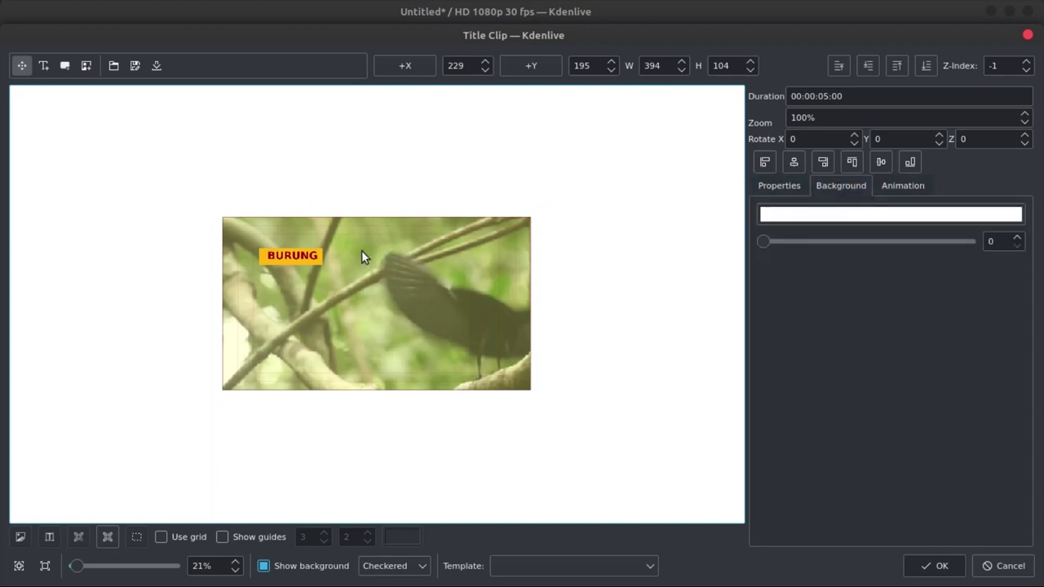
{"action": "left_click", "coordinate": [263, 566]}
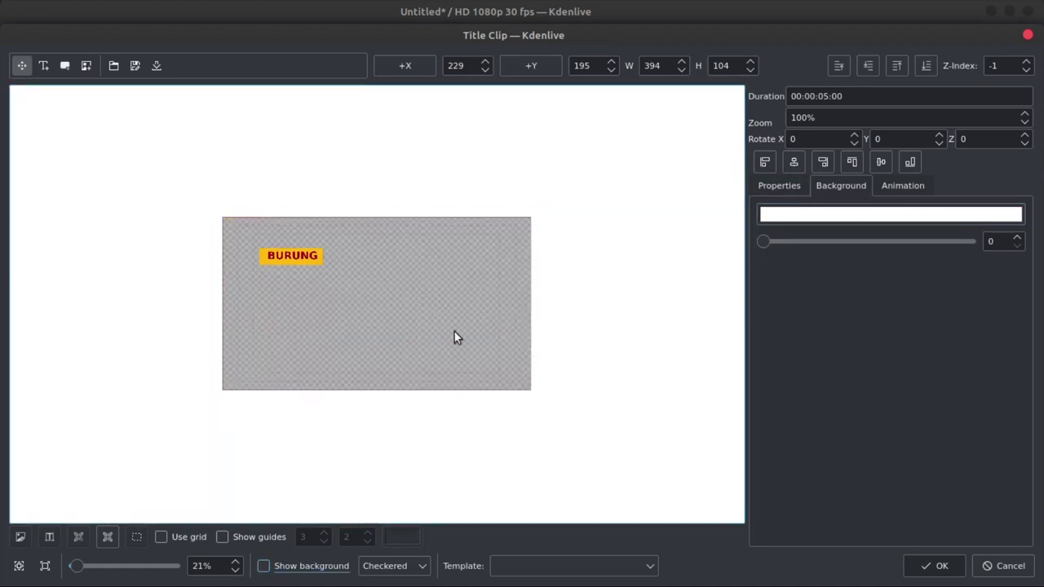
{"action": "left_click_drag", "start_coordinate": [768, 243], "coordinate": [1024, 243]}
{"action": "left_click", "coordinate": [922, 215]}
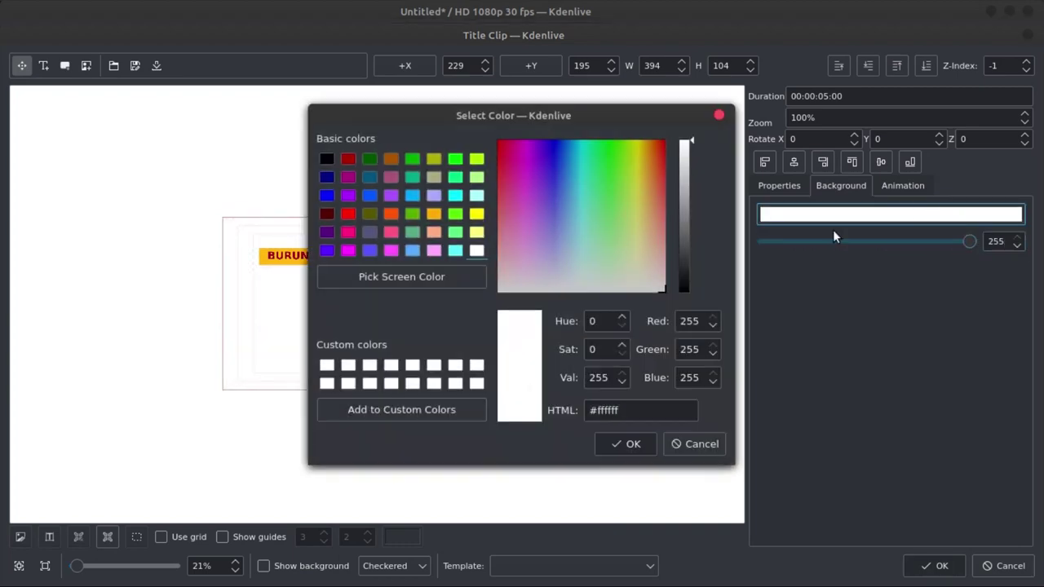
{"action": "left_click", "coordinate": [326, 158]}
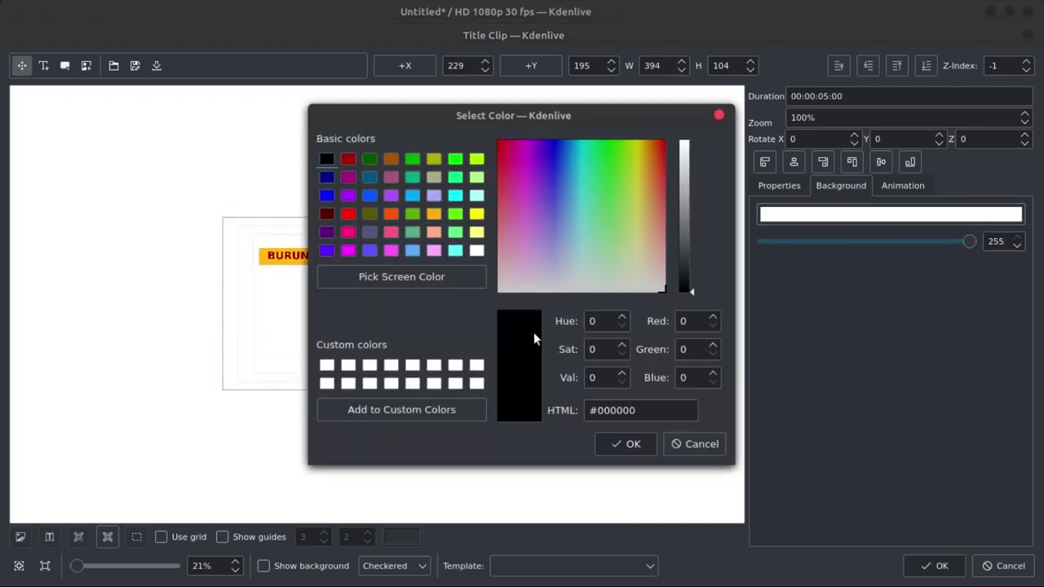
{"action": "left_click", "coordinate": [627, 444]}
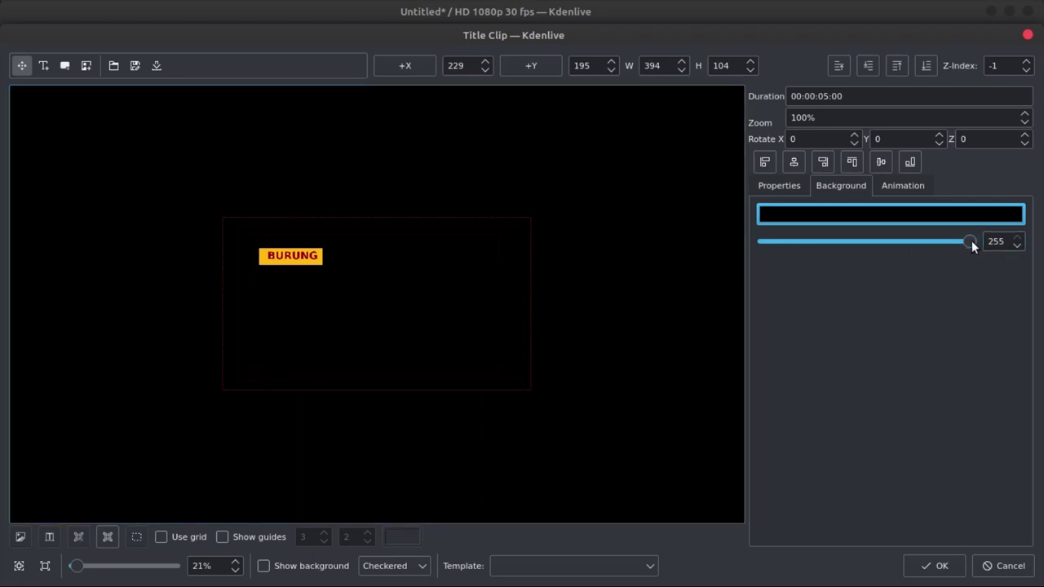
- Set the title background's opacity to 0 and accept the title clip
{"action": "left_click_drag", "start_coordinate": [971, 241], "coordinate": [754, 241]}
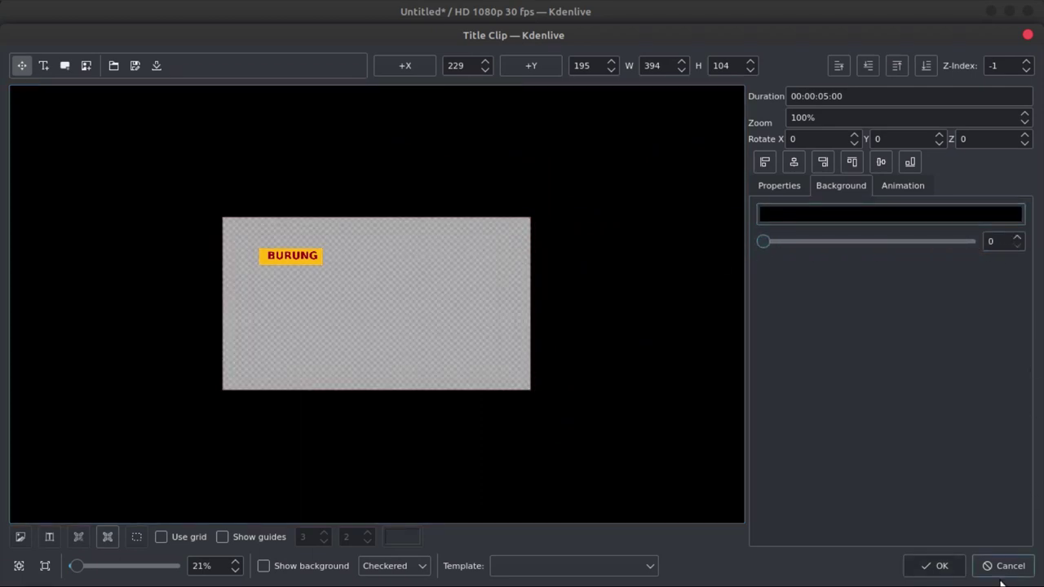
{"action": "left_click", "coordinate": [939, 566]}
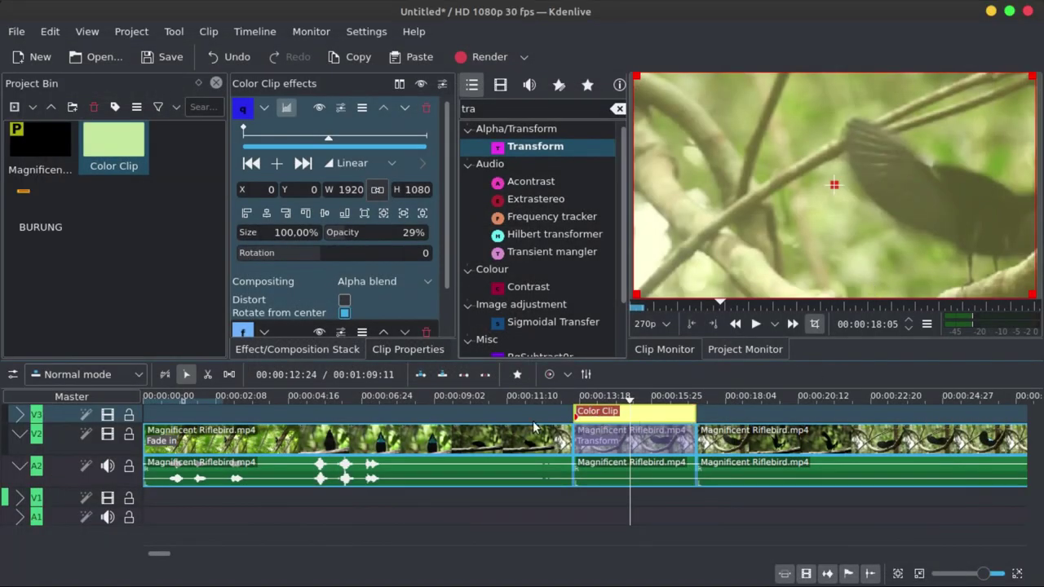
- Insert a new video track above V3 in the timeline
{"action": "right_click", "coordinate": [54, 410]}
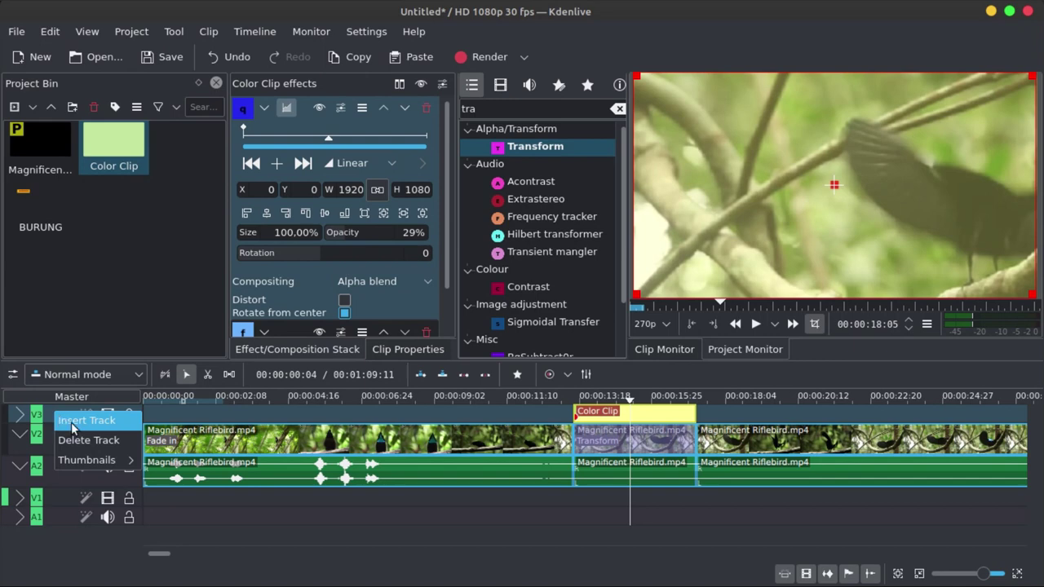
{"action": "left_click", "coordinate": [73, 423]}
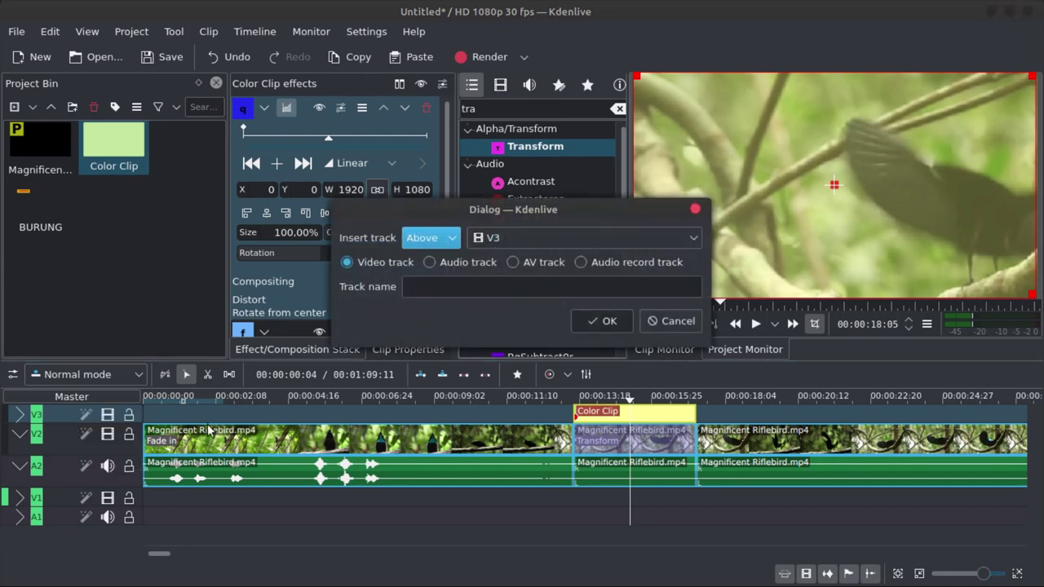
{"action": "left_click", "coordinate": [609, 321]}
- Place the BURUNG title clip on track V4 at the Color Clip's start and trim its end to match the Color Clip's end
{"action": "left_click", "coordinate": [649, 416]}
{"action": "left_click", "coordinate": [620, 418]}
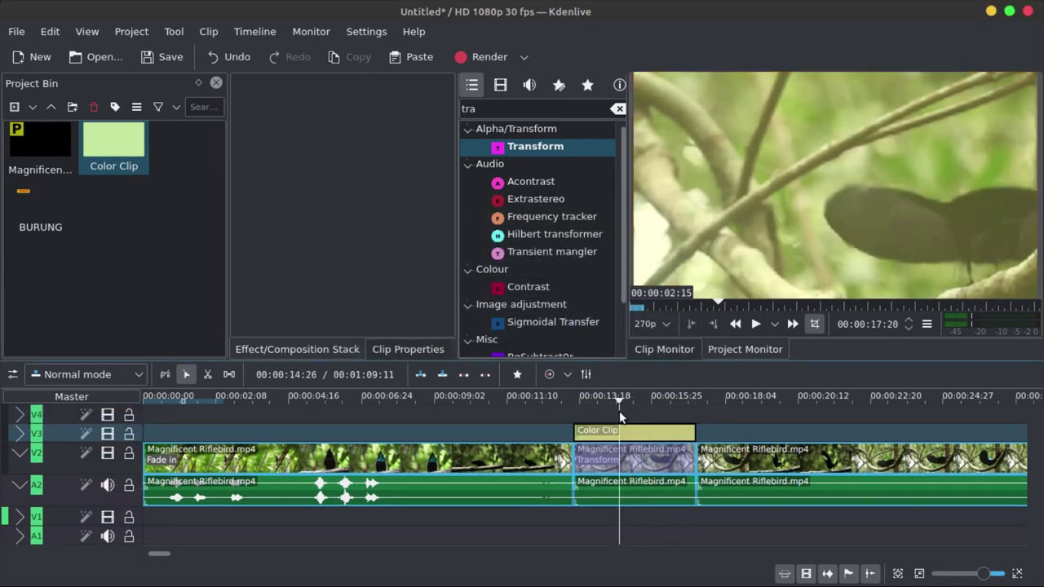
{"action": "left_click", "coordinate": [67, 213]}
{"action": "left_click_drag", "start_coordinate": [26, 204], "coordinate": [595, 413]}
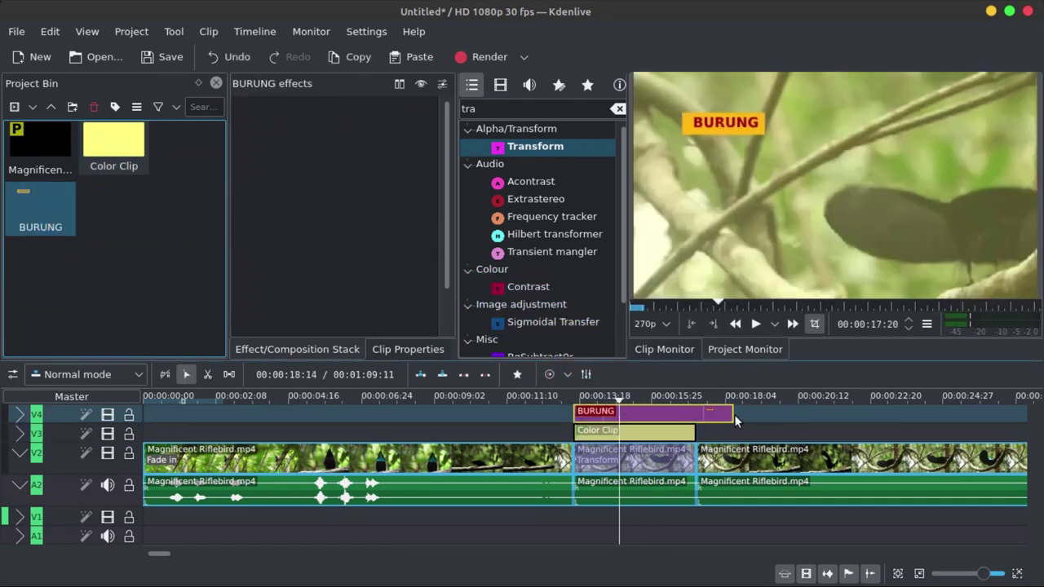
{"action": "left_click_drag", "start_coordinate": [733, 415], "coordinate": [695, 415]}
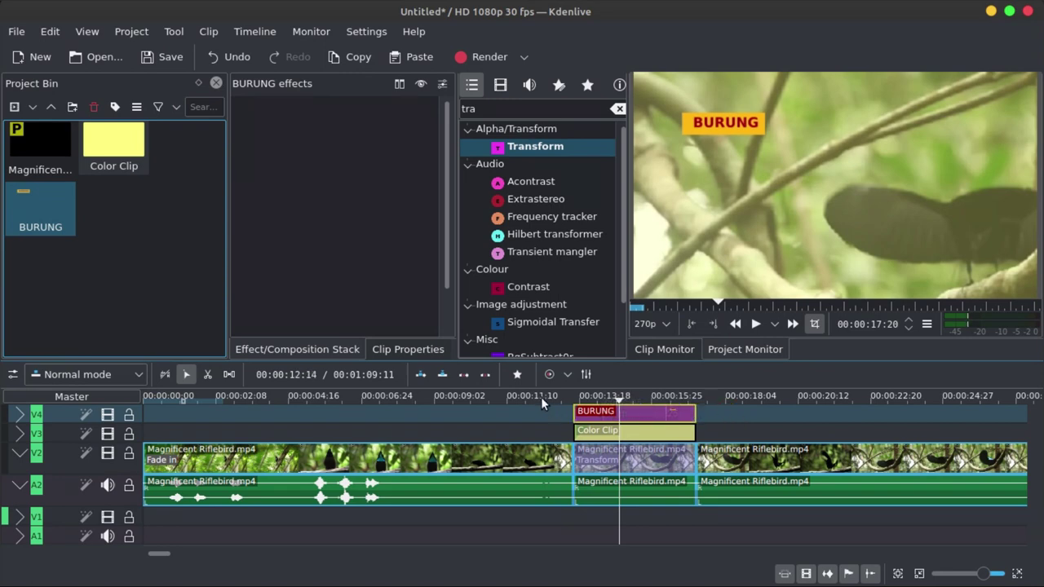
- Shift the BURUNG clip on V4 about 16 frames later
{"action": "left_click", "coordinate": [554, 398]}
{"action": "left_click_drag", "start_coordinate": [565, 397], "coordinate": [536, 397]}
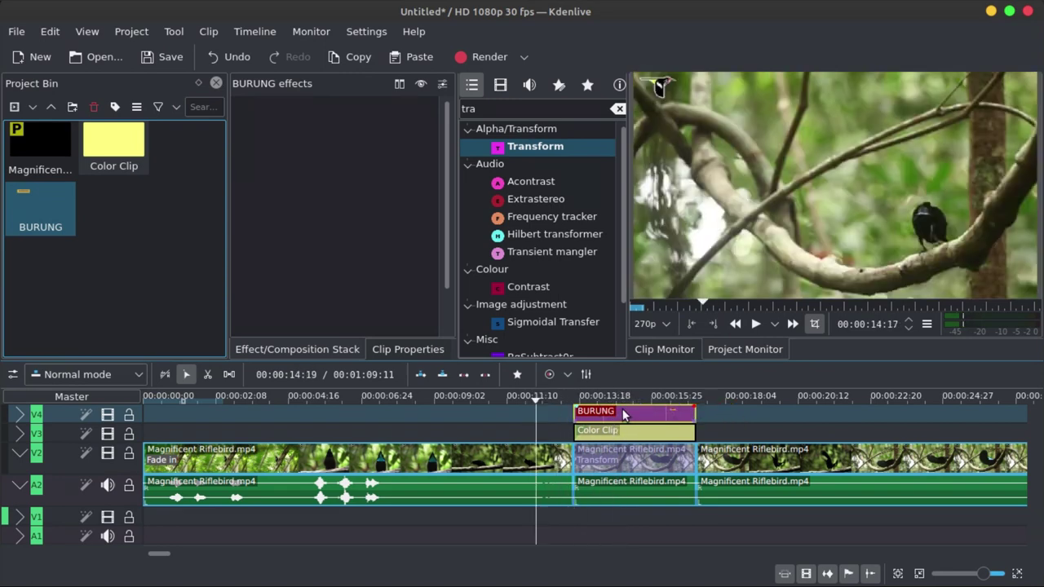
{"action": "left_click_drag", "start_coordinate": [622, 415], "coordinate": [637, 414]}
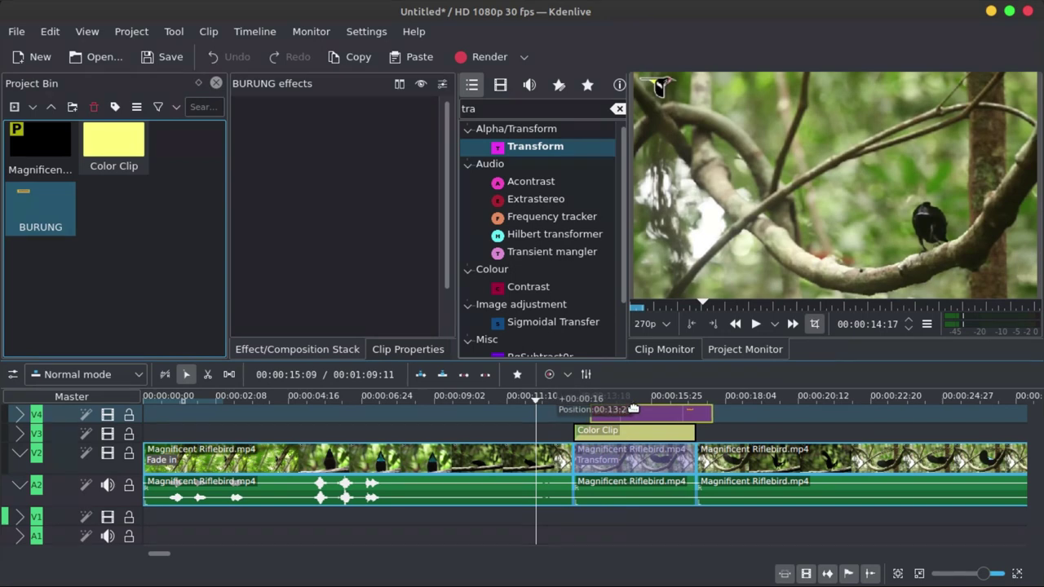
- Scrub and play back the section where the BURUNG title comes in over the Color Clip
{"action": "mouse_move", "coordinate": [561, 394]}
{"action": "left_mouse_down"}
{"action": "mouse_move", "coordinate": [605, 395]}
{"action": "mouse_move", "coordinate": [567, 401]}
{"action": "mouse_move", "coordinate": [605, 406]}
{"action": "mouse_move", "coordinate": [576, 403]}
{"action": "left_mouse_up"}
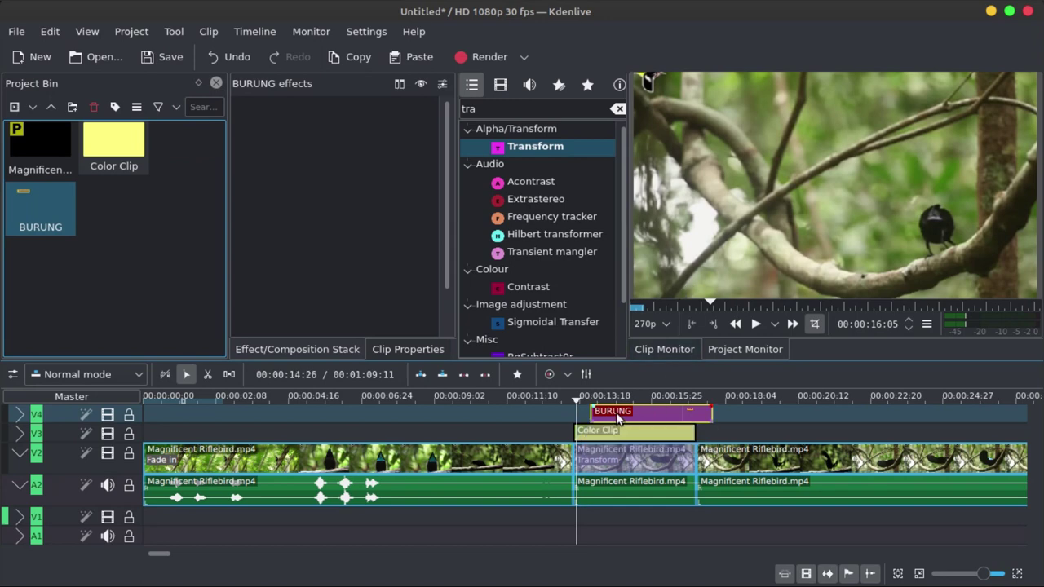
{"action": "left_click_drag", "start_coordinate": [581, 398], "coordinate": [542, 395]}
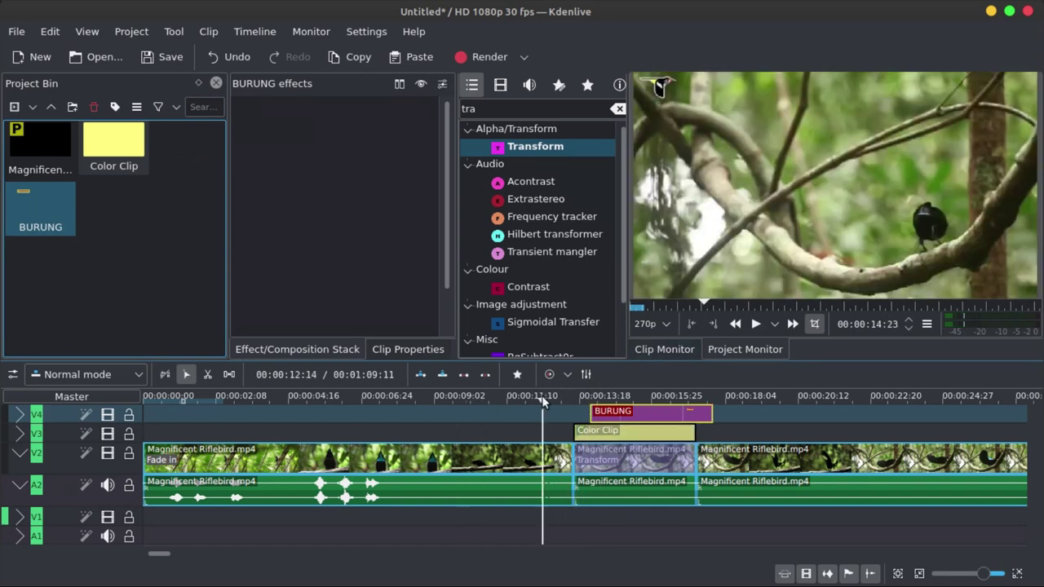
{"action": "left_click", "coordinate": [757, 328]}
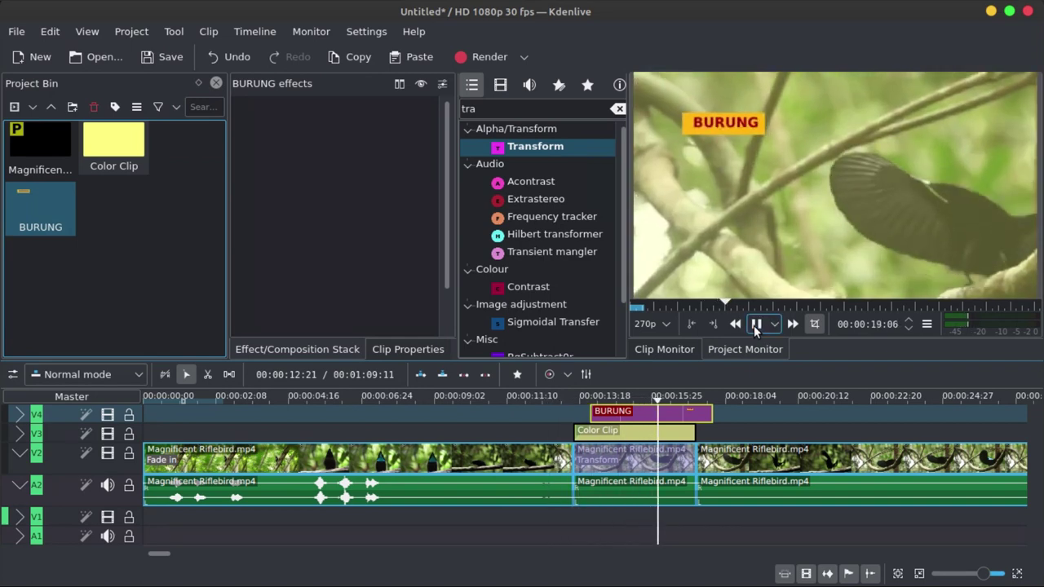
{"action": "left_click", "coordinate": [755, 326]}
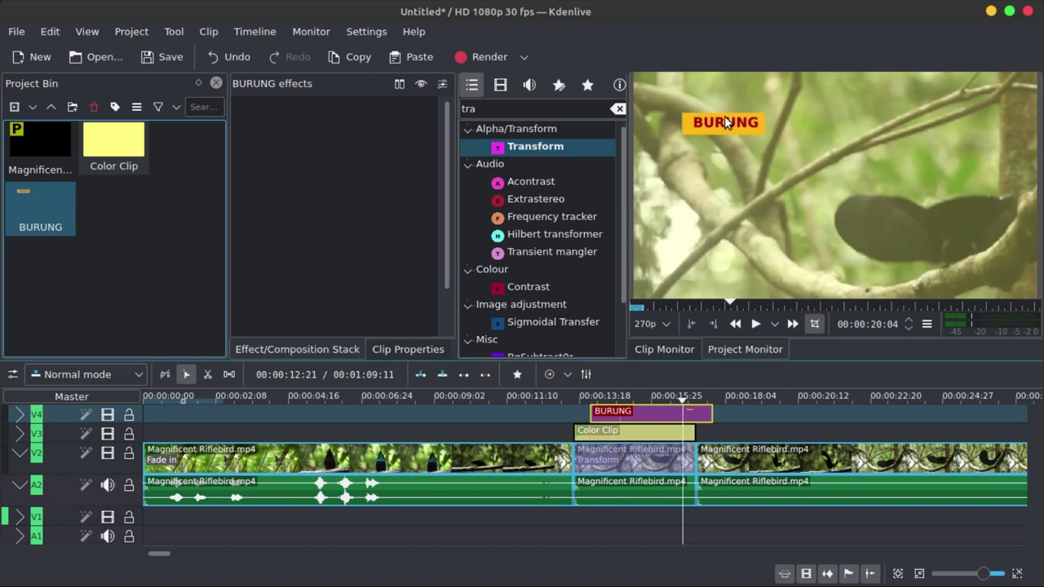
- Add the Transform effect to the BURUNG clip and position its starting keyframe above the frame at about X 0, Y -303
{"action": "left_click", "coordinate": [555, 147]}
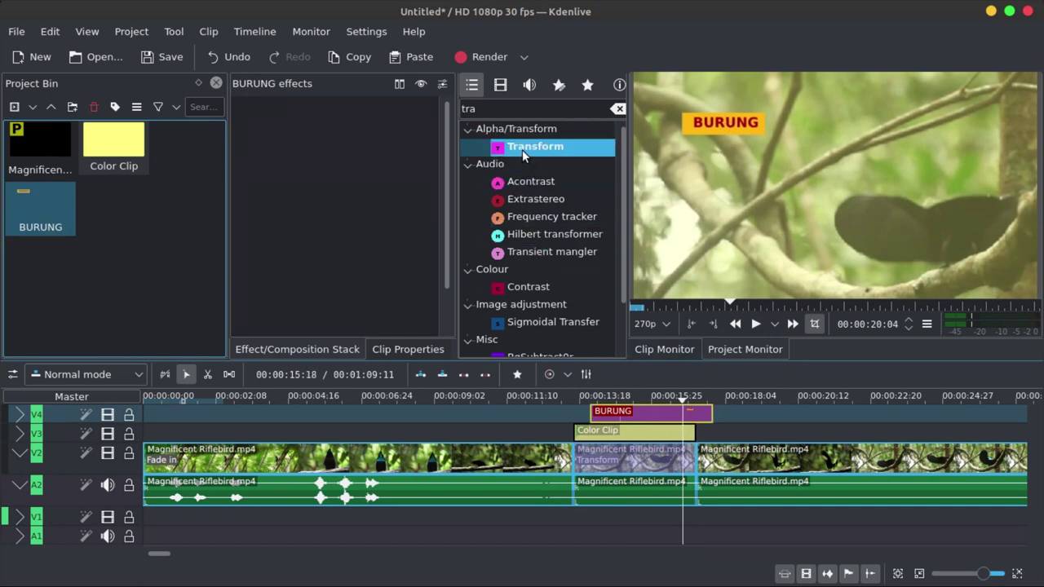
{"action": "left_click_drag", "start_coordinate": [522, 149], "coordinate": [349, 136]}
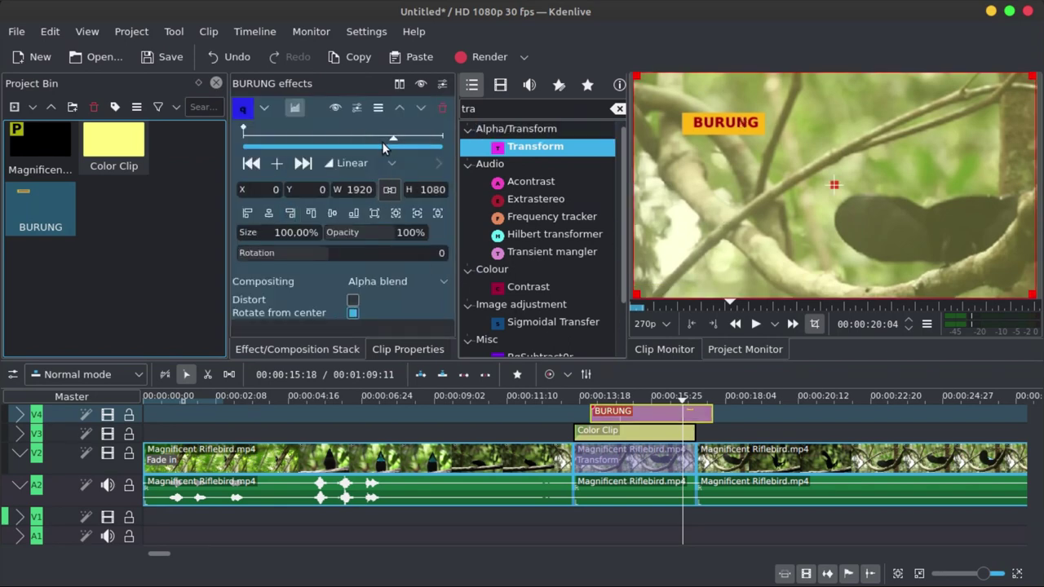
{"action": "left_click_drag", "start_coordinate": [392, 140], "coordinate": [236, 153]}
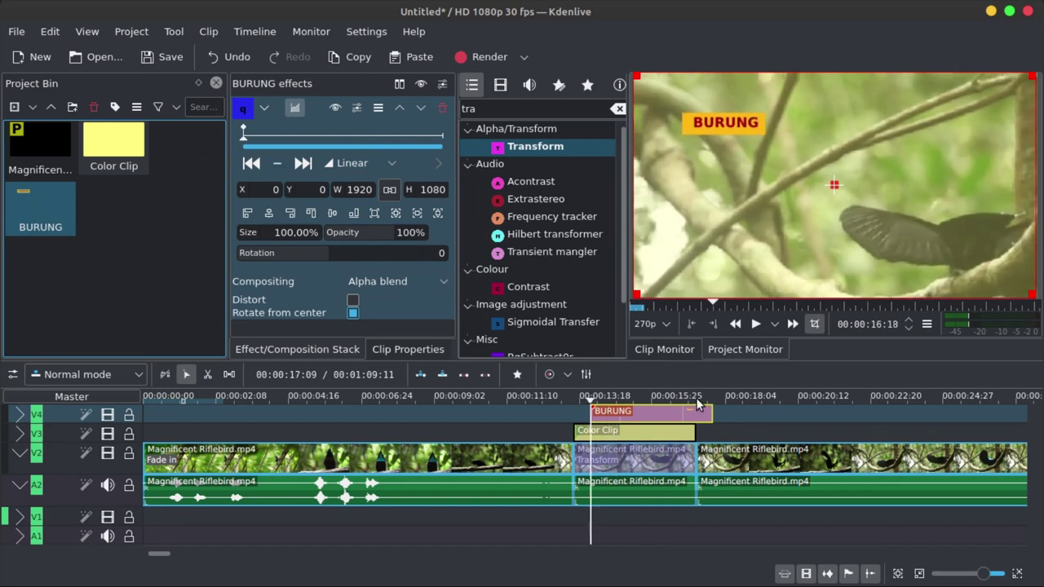
{"action": "left_click_drag", "start_coordinate": [836, 186], "coordinate": [828, 120]}
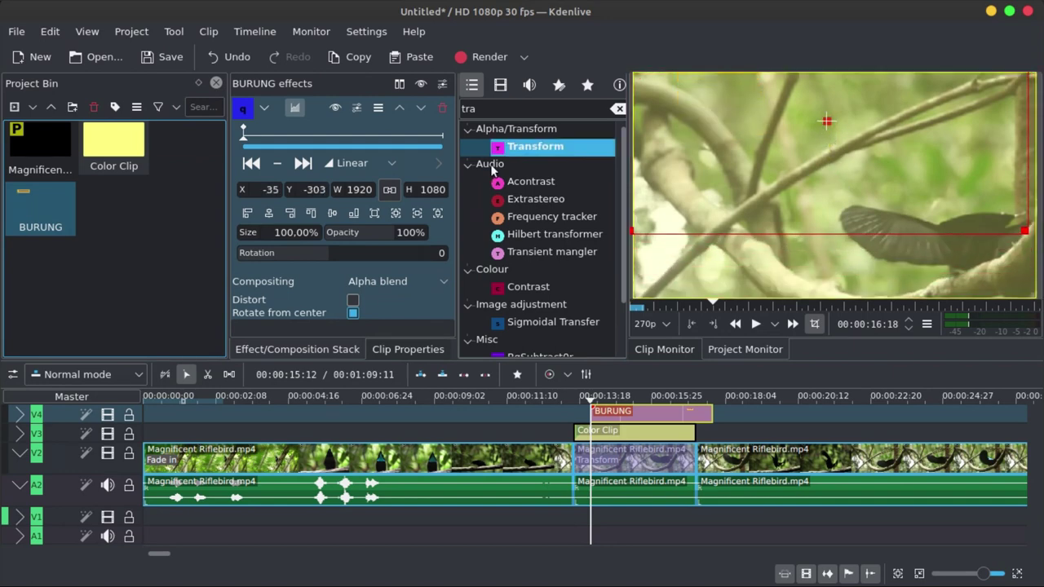
{"action": "left_click", "coordinate": [269, 213]}
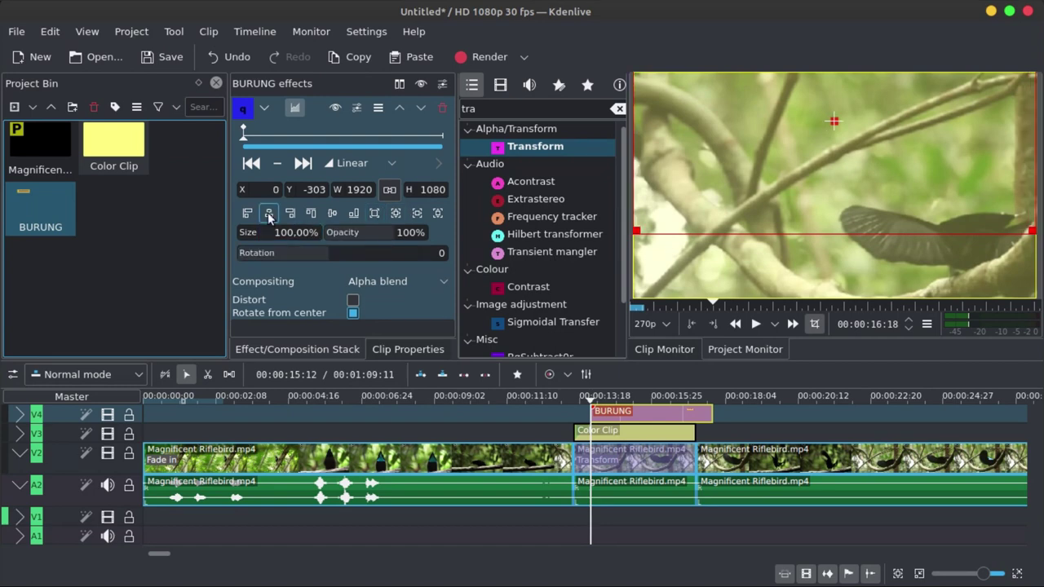
- Add a Transform keyframe about one second into the BURUNG clip and lower the title to about X 0, Y 83
{"action": "left_click_drag", "start_coordinate": [245, 137], "coordinate": [285, 135]}
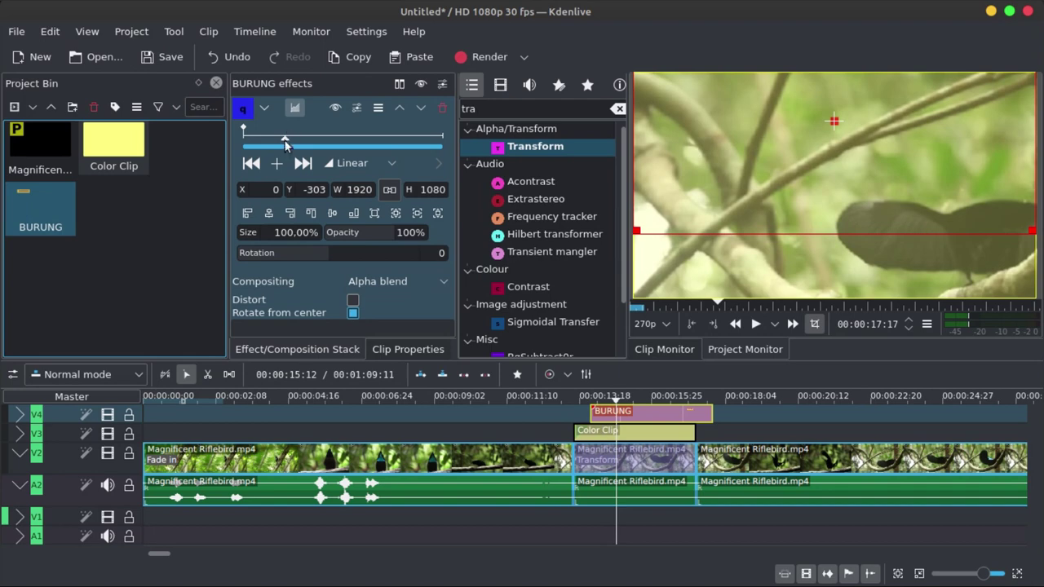
{"action": "left_click", "coordinate": [277, 165]}
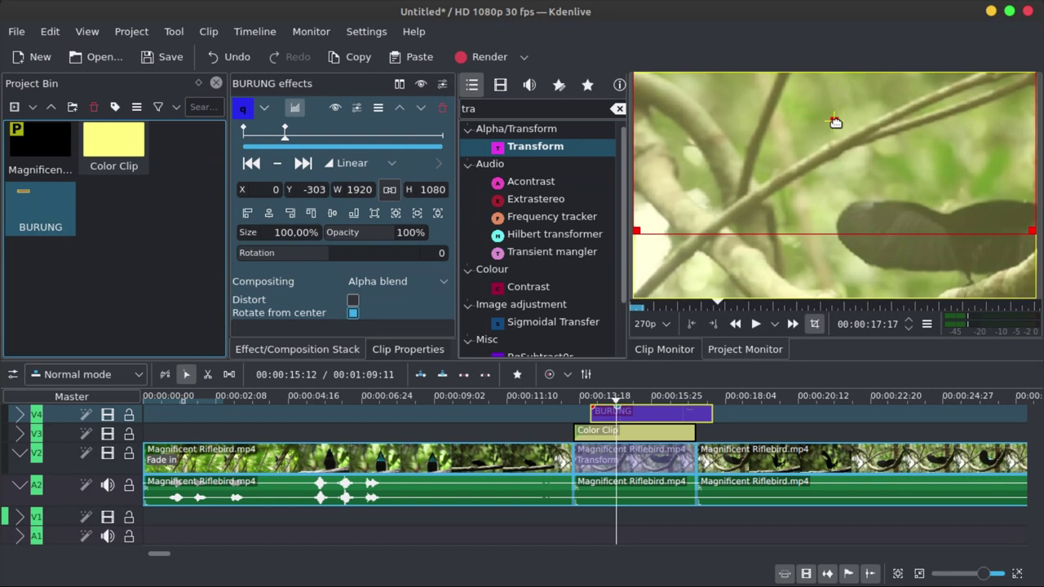
{"action": "left_click_drag", "start_coordinate": [835, 121], "coordinate": [832, 203]}
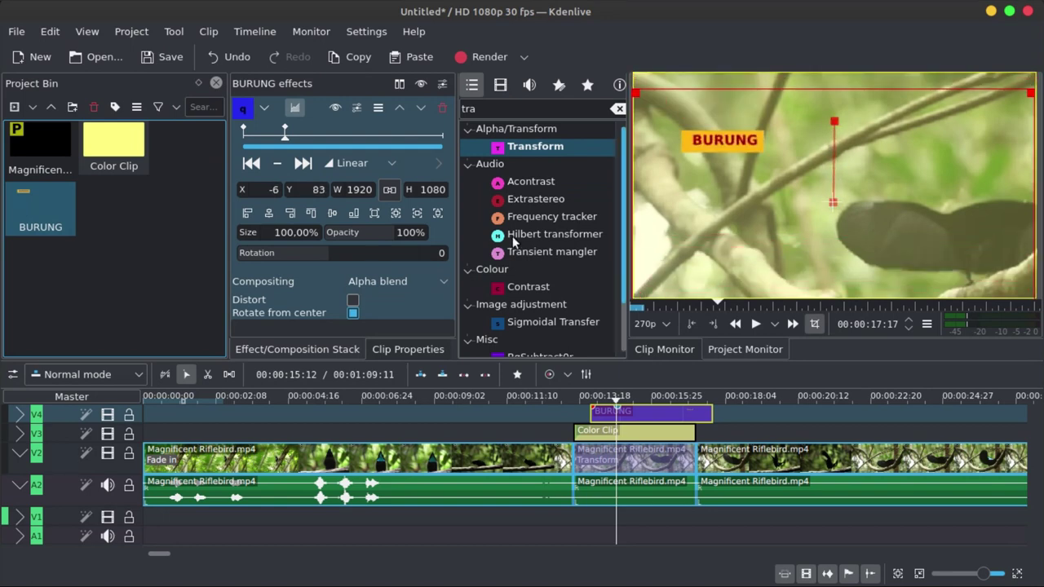
{"action": "left_click", "coordinate": [269, 212]}
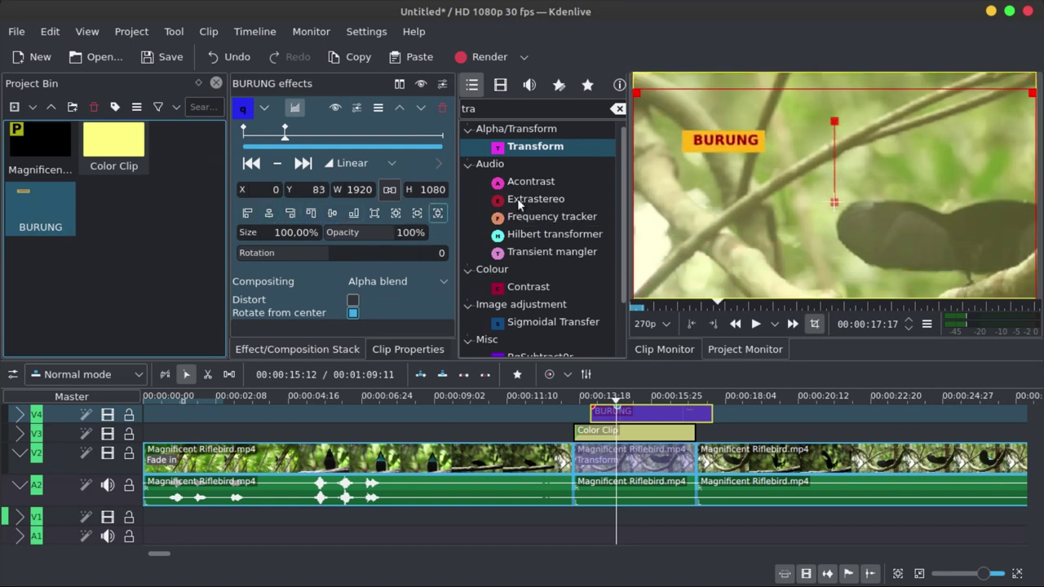
- Play the BURUNG slide-in from the clip's start and hide the transform handles in the monitor
{"action": "left_click_drag", "start_coordinate": [290, 145], "coordinate": [243, 144]}
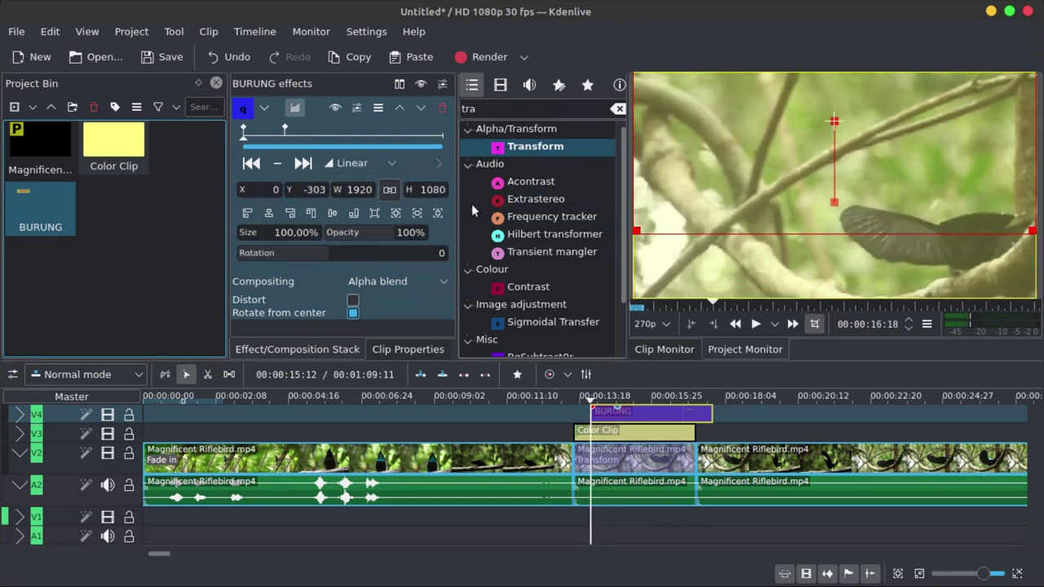
{"action": "left_click", "coordinate": [755, 324]}
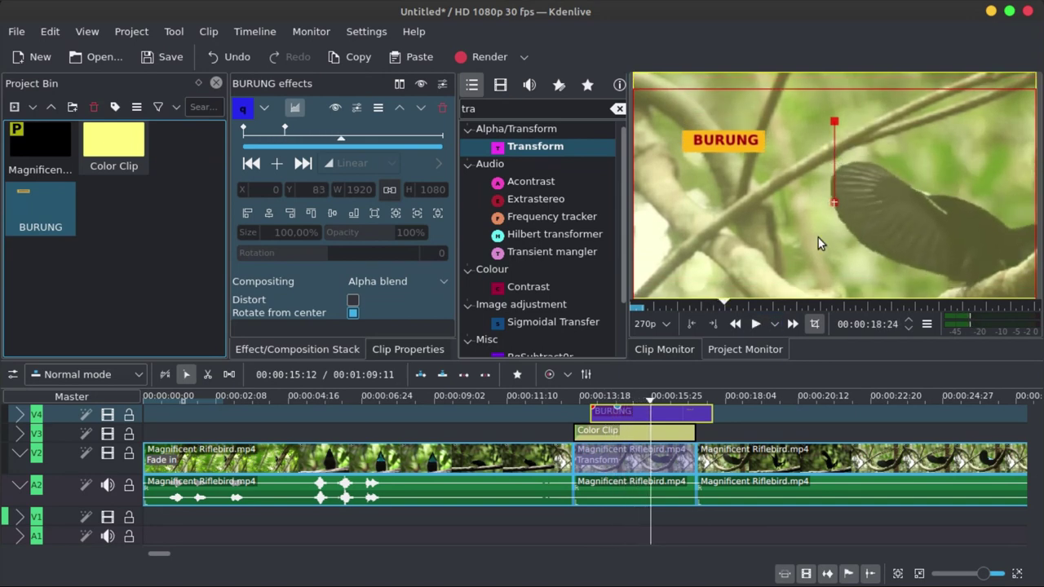
{"action": "left_click", "coordinate": [819, 322]}
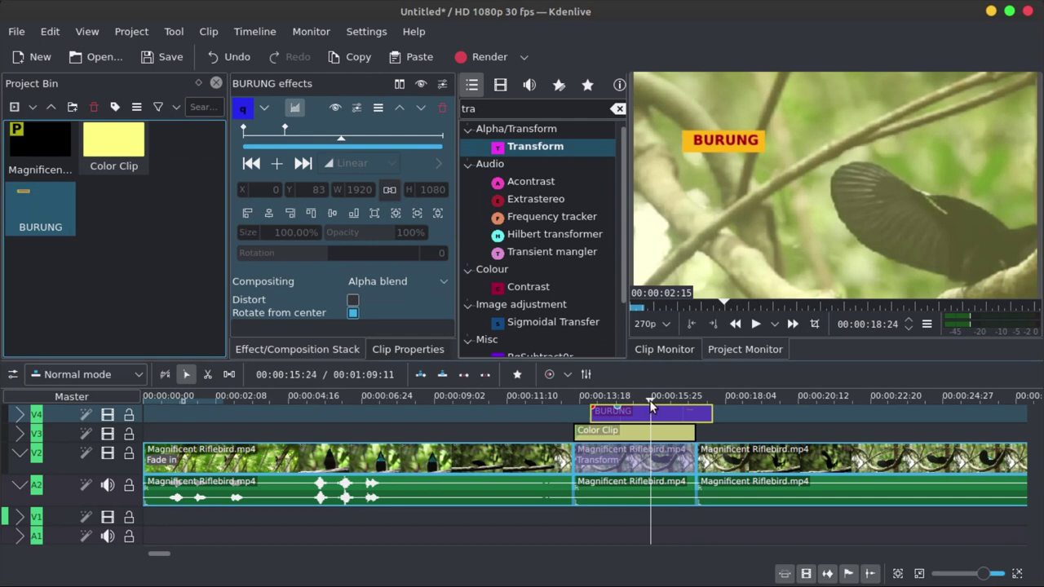
- Add a Transform keyframe about four fifths through the BURUNG clip and another at the clip's end
{"action": "left_click_drag", "start_coordinate": [648, 402], "coordinate": [704, 383]}
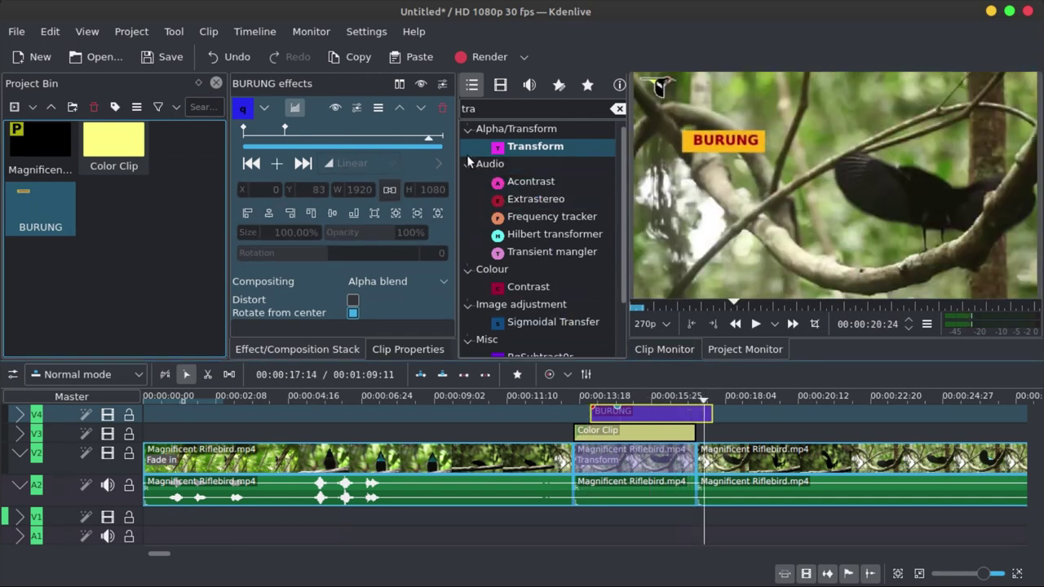
{"action": "mouse_move", "coordinate": [432, 145]}
{"action": "left_mouse_down"}
{"action": "mouse_move", "coordinate": [405, 139]}
{"action": "mouse_move", "coordinate": [443, 138]}
{"action": "left_mouse_up"}
{"action": "left_click", "coordinate": [278, 163]}
{"action": "left_click", "coordinate": [278, 163]}
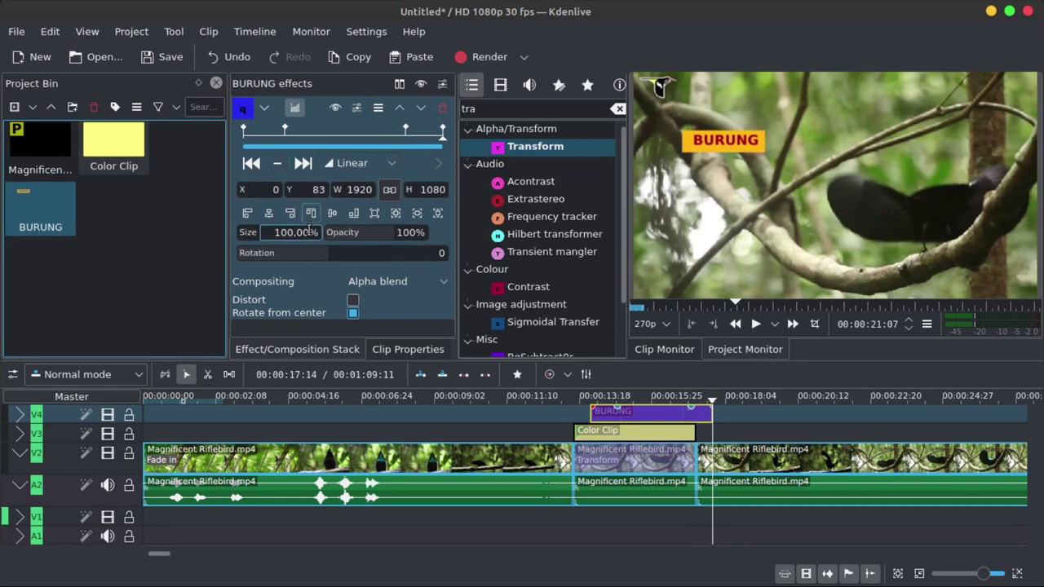
- Move the BURUNG title above the frame at the last keyframe, at about X 0, Y -328, and return to the clip's start
{"action": "left_click", "coordinate": [814, 324]}
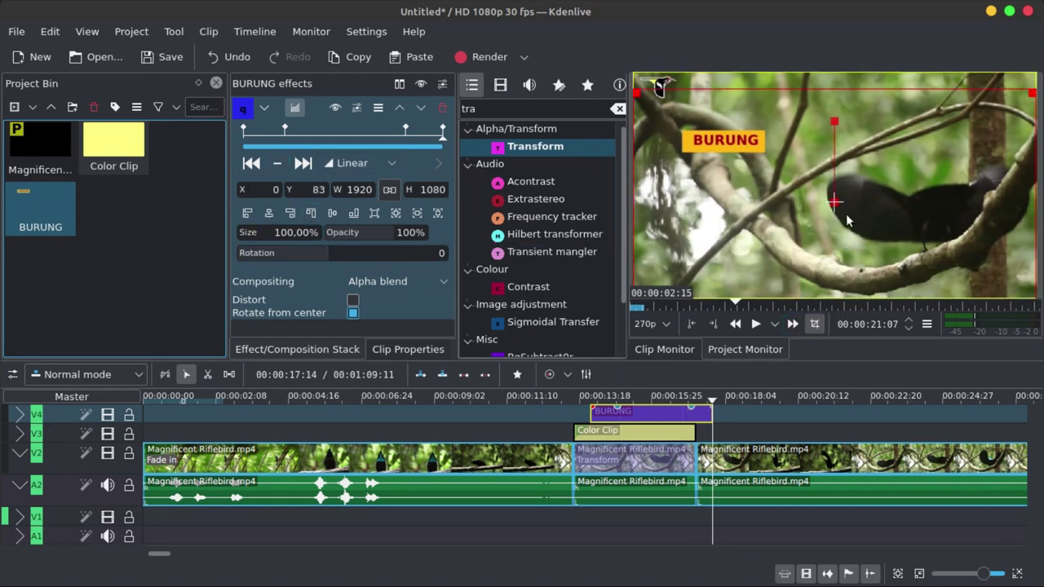
{"action": "left_click_drag", "start_coordinate": [833, 199], "coordinate": [817, 113]}
{"action": "left_click", "coordinate": [269, 212]}
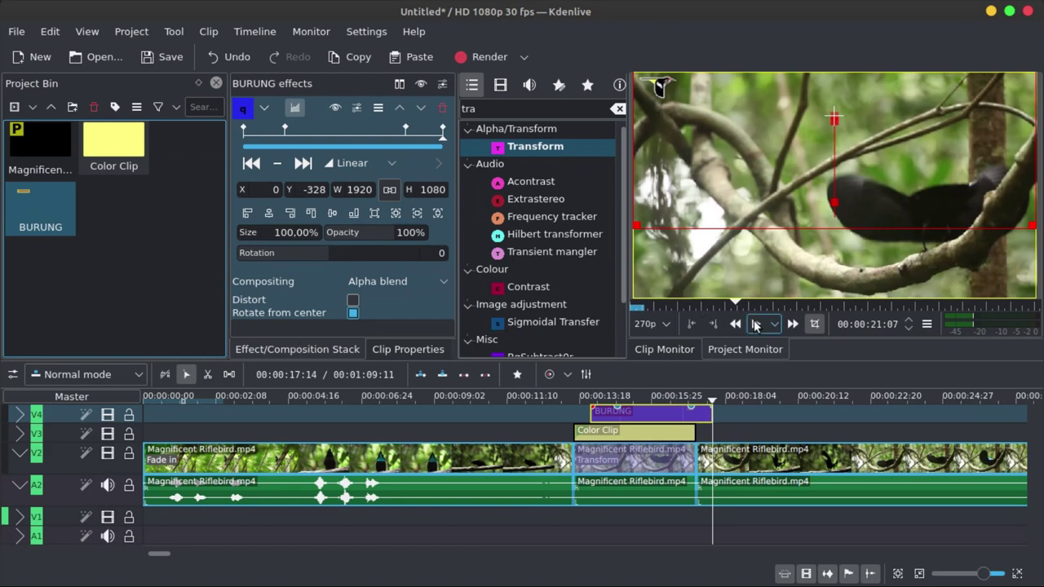
{"action": "key", "text": "Home"}
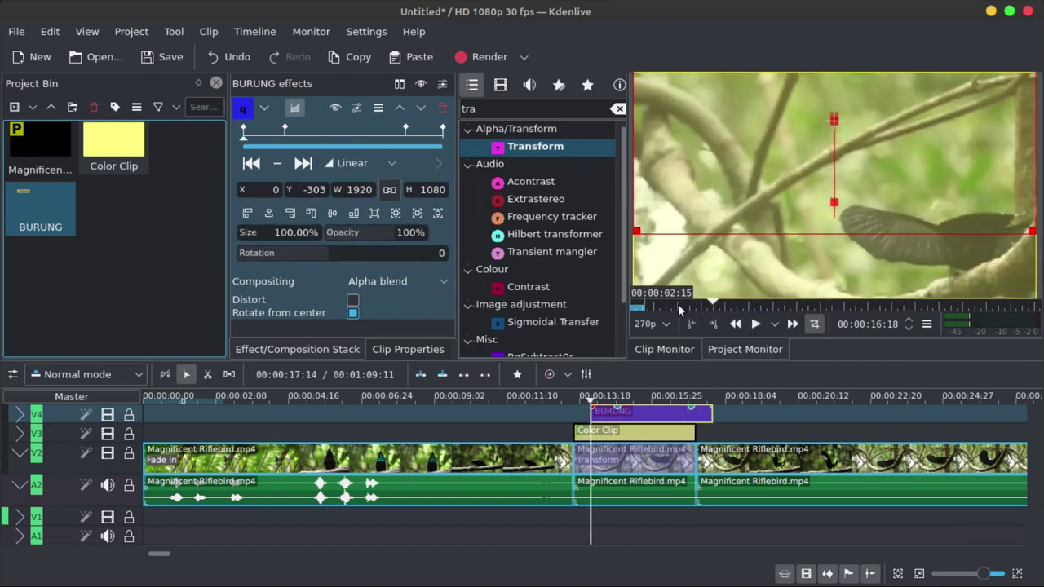
- Play the BURUNG title's slide-in and slide-out from the clip's start to past its end
{"action": "left_click", "coordinate": [756, 324]}
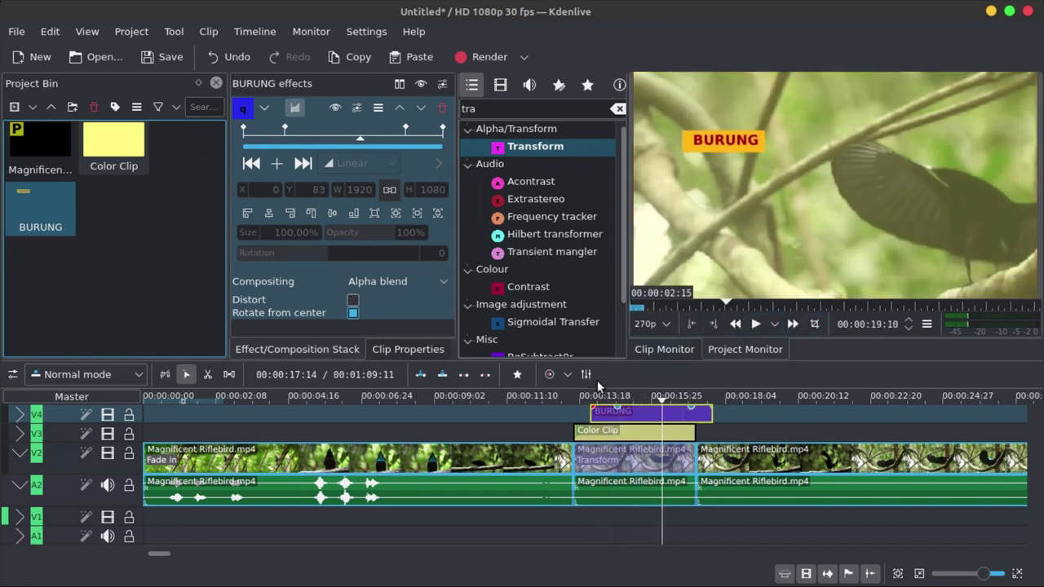
{"action": "left_click", "coordinate": [757, 324]}
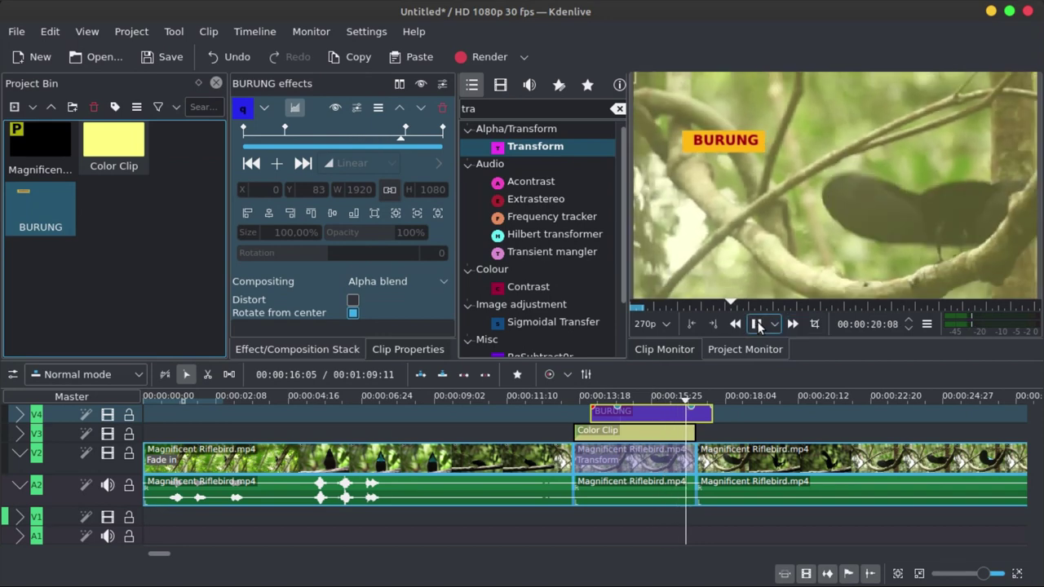
{"action": "left_click", "coordinate": [757, 324]}
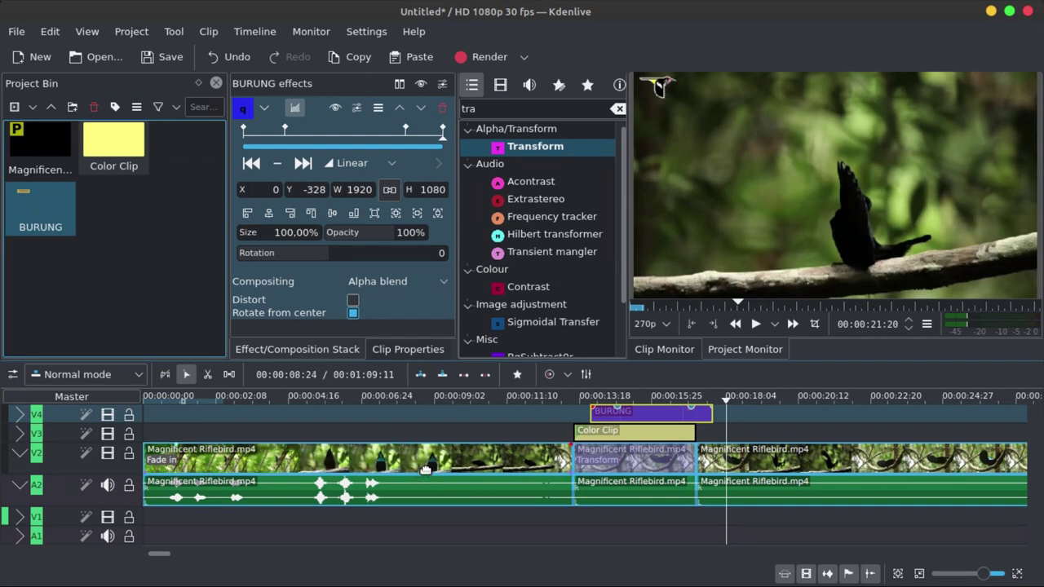
{"action": "left_click", "coordinate": [396, 493]}
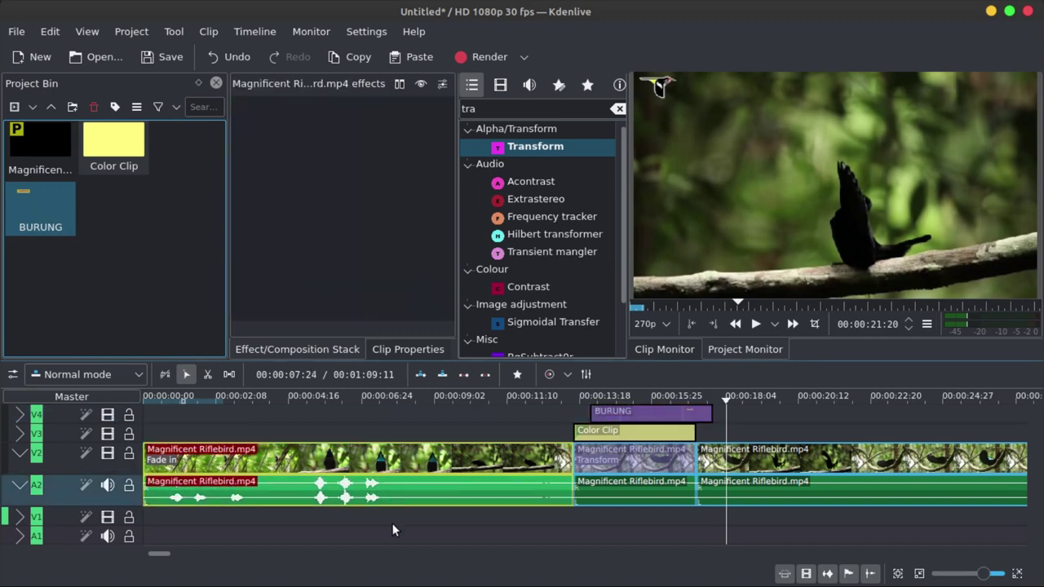
{"action": "left_click", "coordinate": [392, 524]}
{"action": "left_click", "coordinate": [412, 463]}
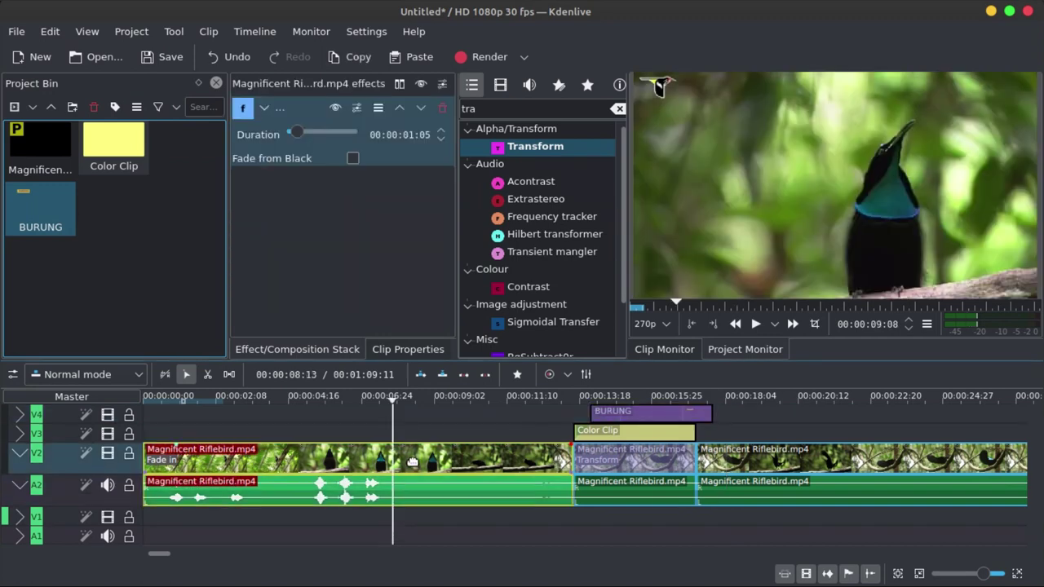
{"action": "left_click", "coordinate": [412, 471]}
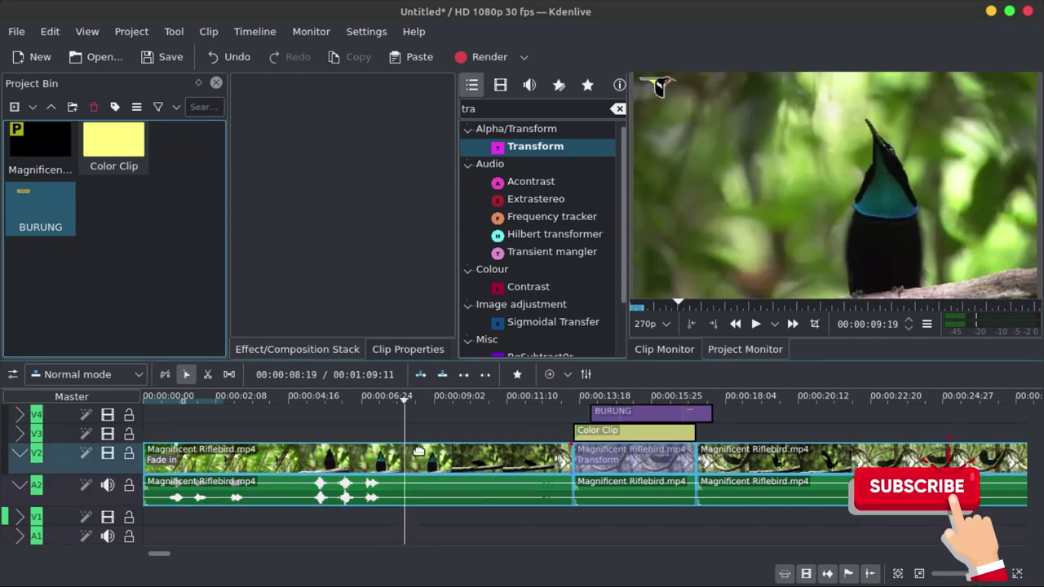
- Switch the timeline's track layout to Split Audio Tracks and back to Mixed Audio tracks
{"action": "left_click", "coordinate": [14, 375]}
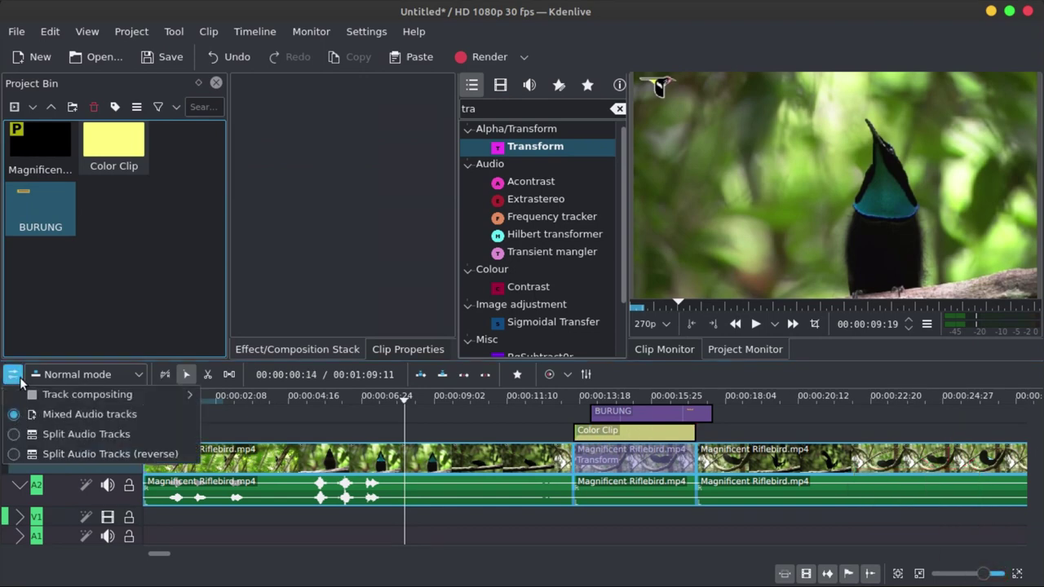
{"action": "left_click", "coordinate": [16, 440]}
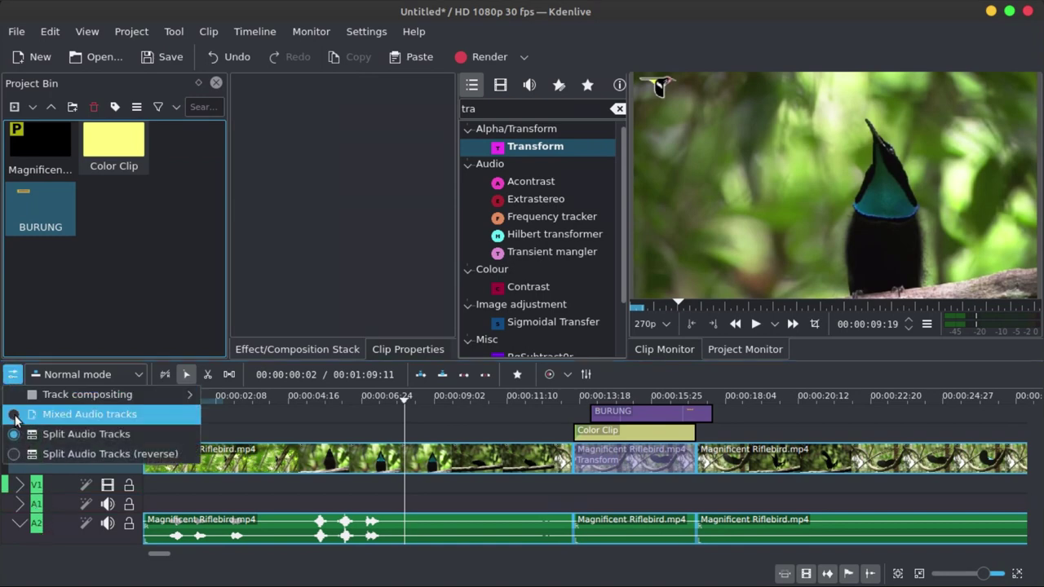
{"action": "left_click", "coordinate": [81, 414]}
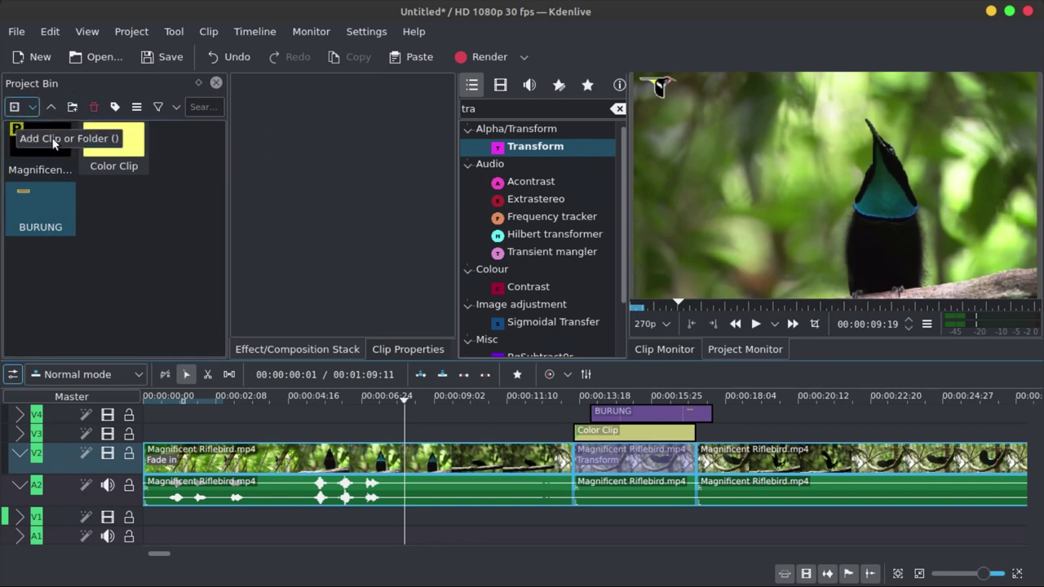
- Preview the Color Clip, BURUNG and Magnificent Riflebird.mp4 items of the project bin in the clip monitor
{"action": "left_click", "coordinate": [112, 149]}
{"action": "left_click", "coordinate": [66, 205]}
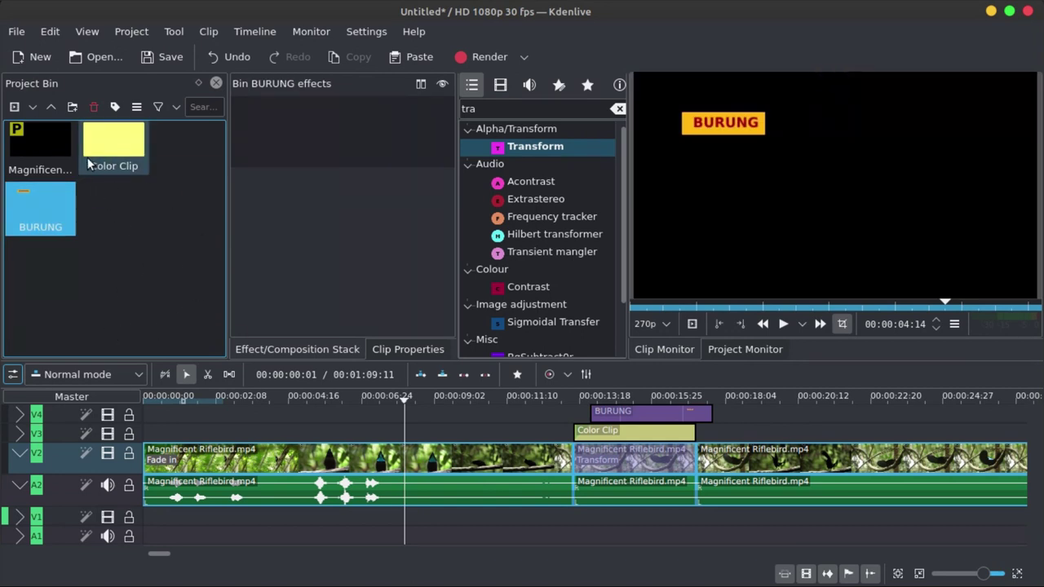
{"action": "mouse_move", "coordinate": [67, 175]}
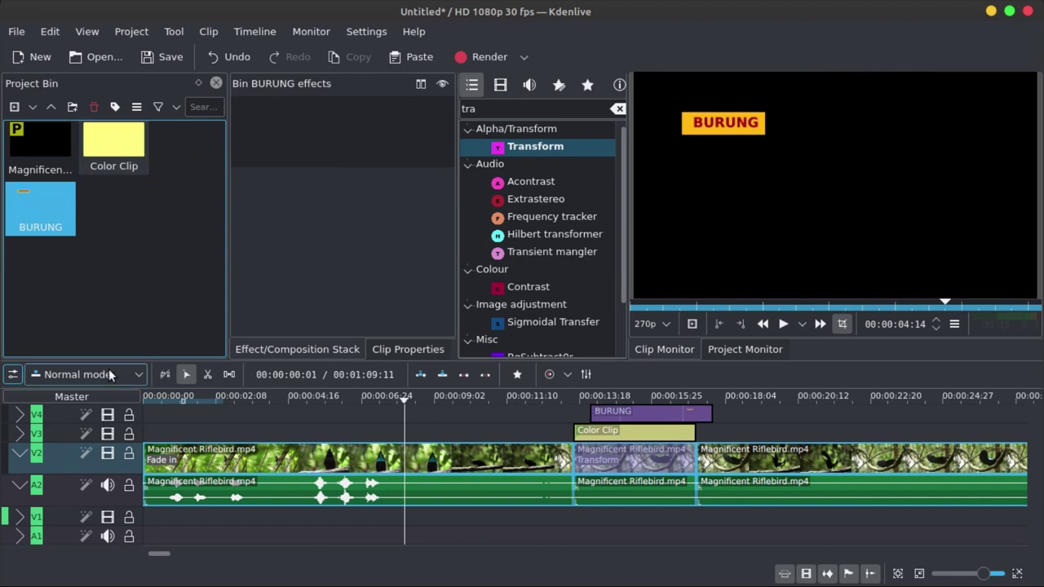
{"action": "left_click", "coordinate": [39, 143]}
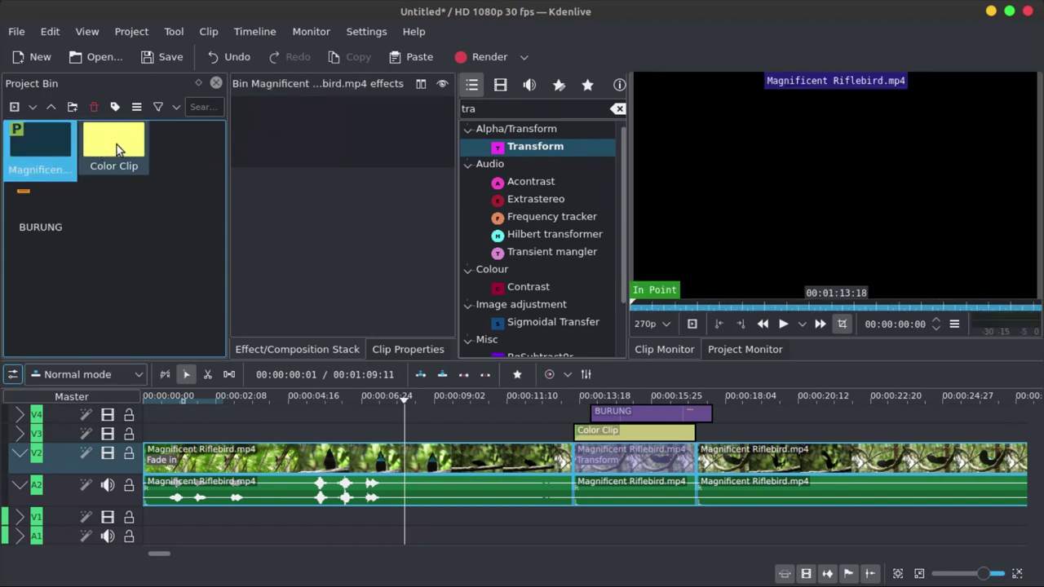
{"action": "left_click", "coordinate": [117, 144]}
{"action": "left_click", "coordinate": [67, 199]}
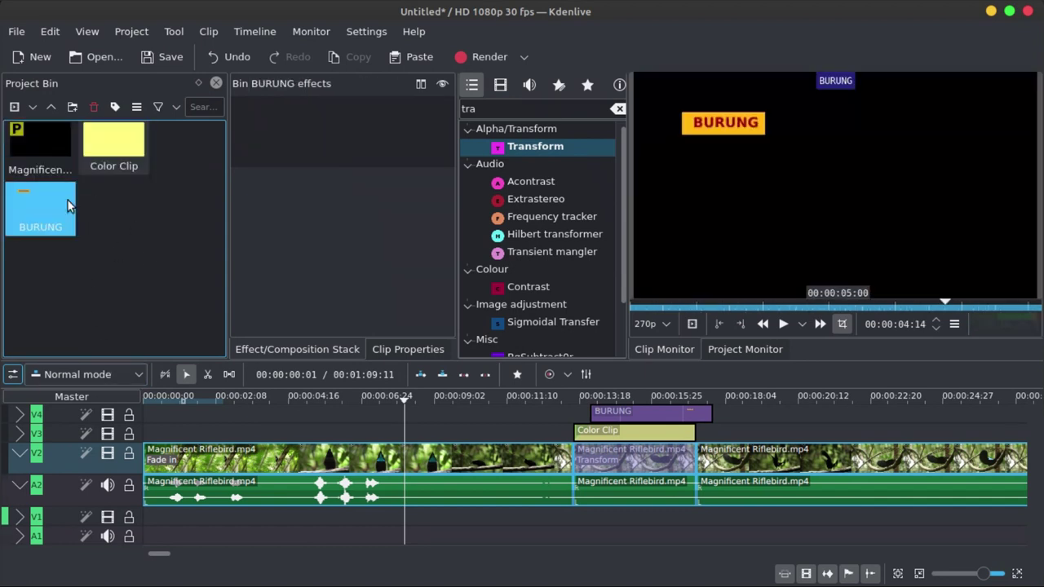
- Show the project bin's tags and assign the Red tag to Magnificent Riflebird.mp4 and the Color Clip
{"action": "left_click", "coordinate": [114, 107]}
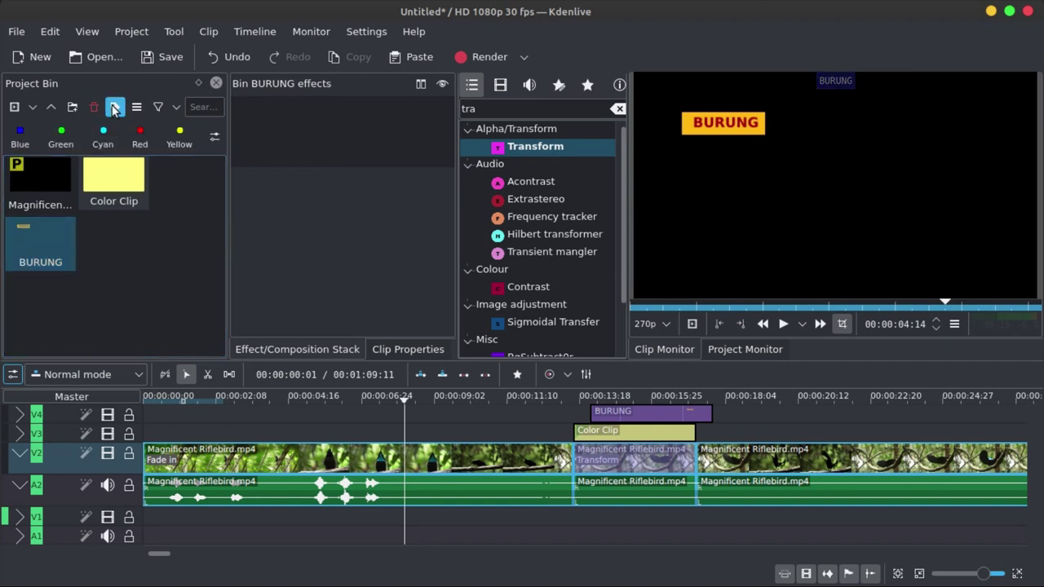
{"action": "left_click", "coordinate": [47, 201]}
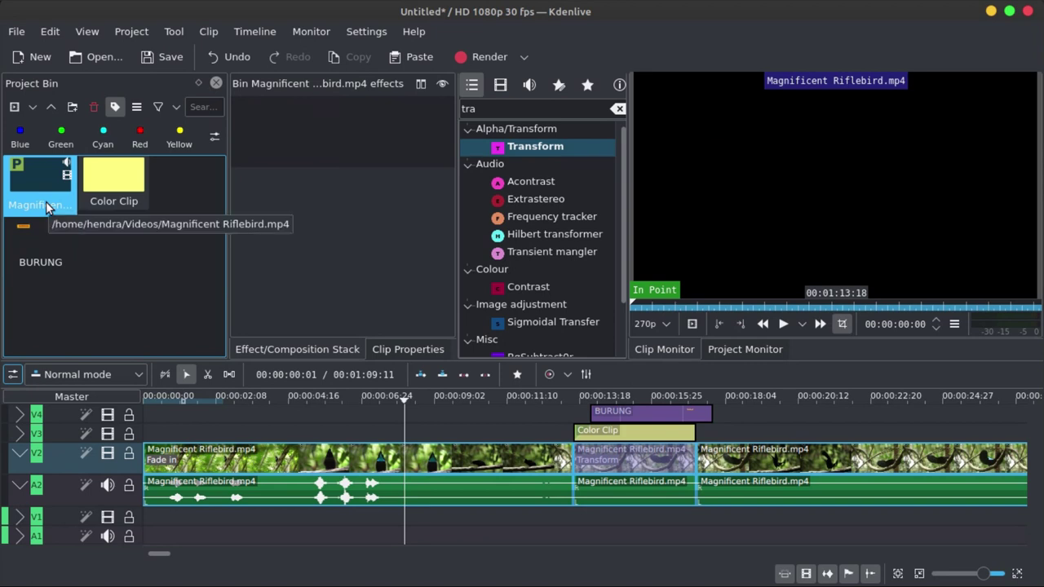
{"action": "left_click", "coordinate": [139, 133]}
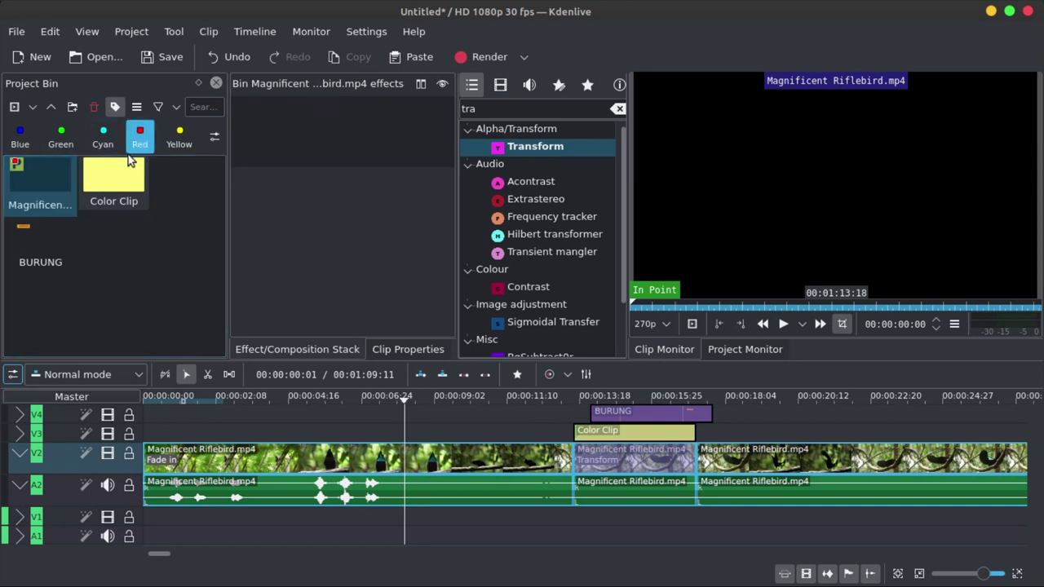
{"action": "left_click", "coordinate": [115, 186]}
{"action": "left_click", "coordinate": [140, 133]}
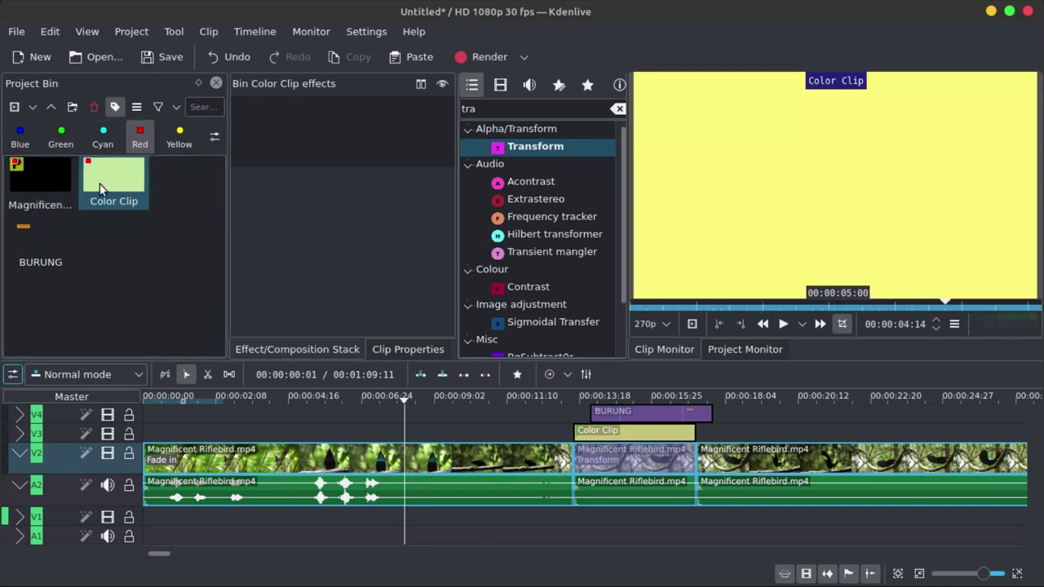
- Assign the Green tag to the BURUNG title in the project bin and clear the selection
{"action": "left_click", "coordinate": [47, 240]}
{"action": "left_click", "coordinate": [60, 135]}
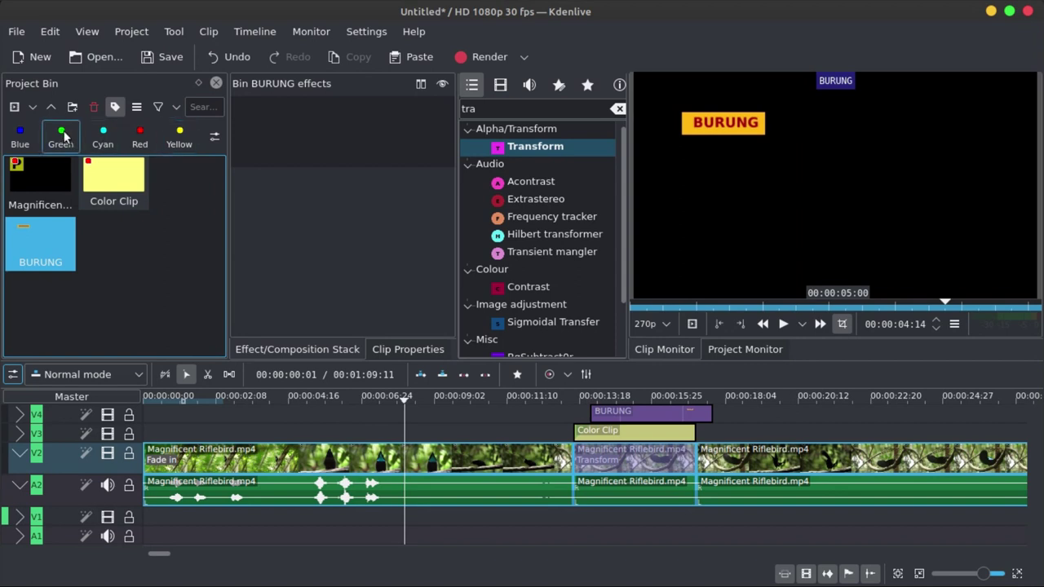
{"action": "left_click", "coordinate": [147, 264]}
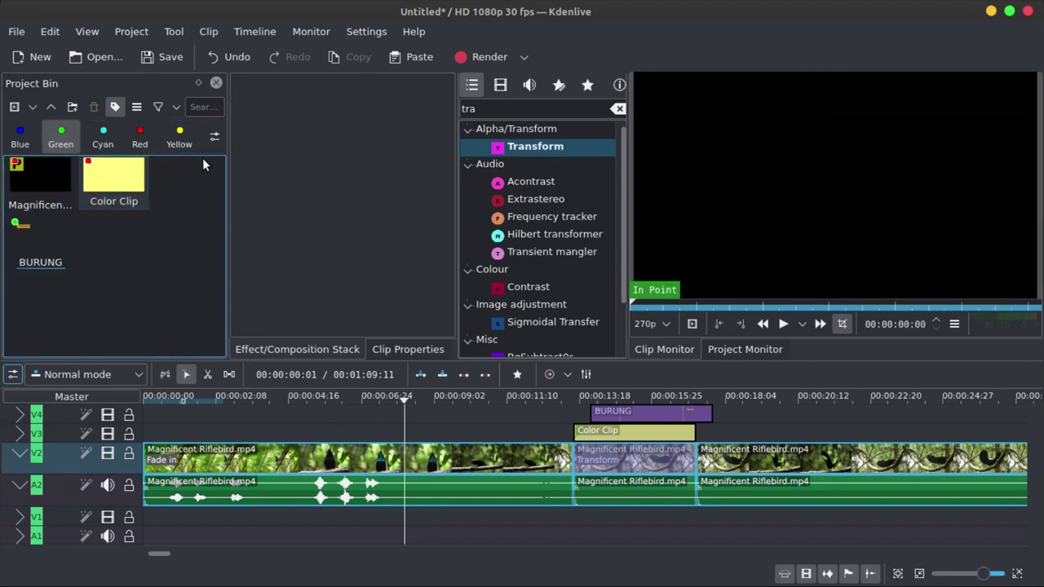
- Filter the project bin by the Red tag and turn the filter off again
{"action": "left_click", "coordinate": [174, 108]}
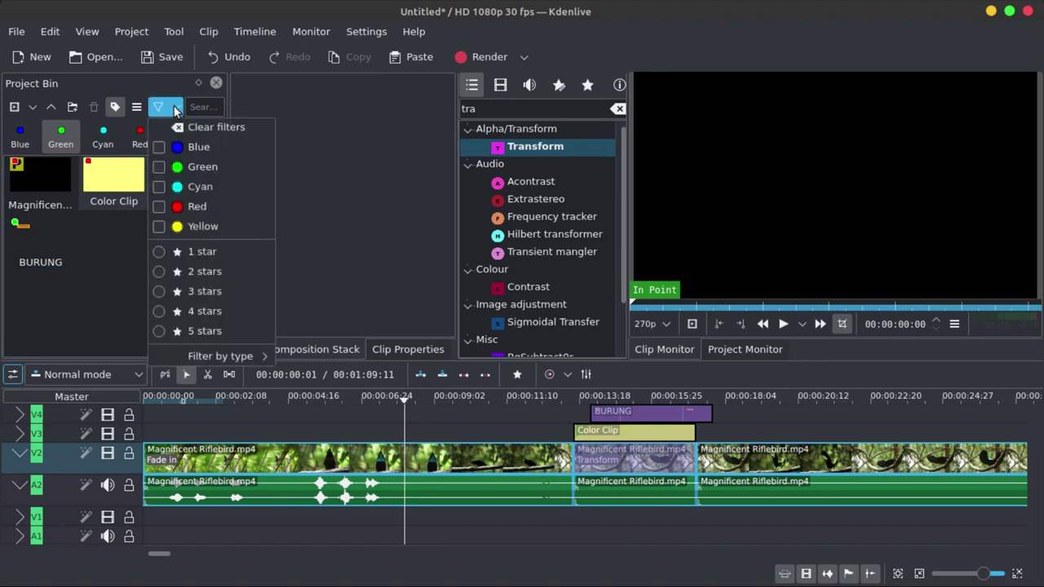
{"action": "left_click", "coordinate": [160, 208]}
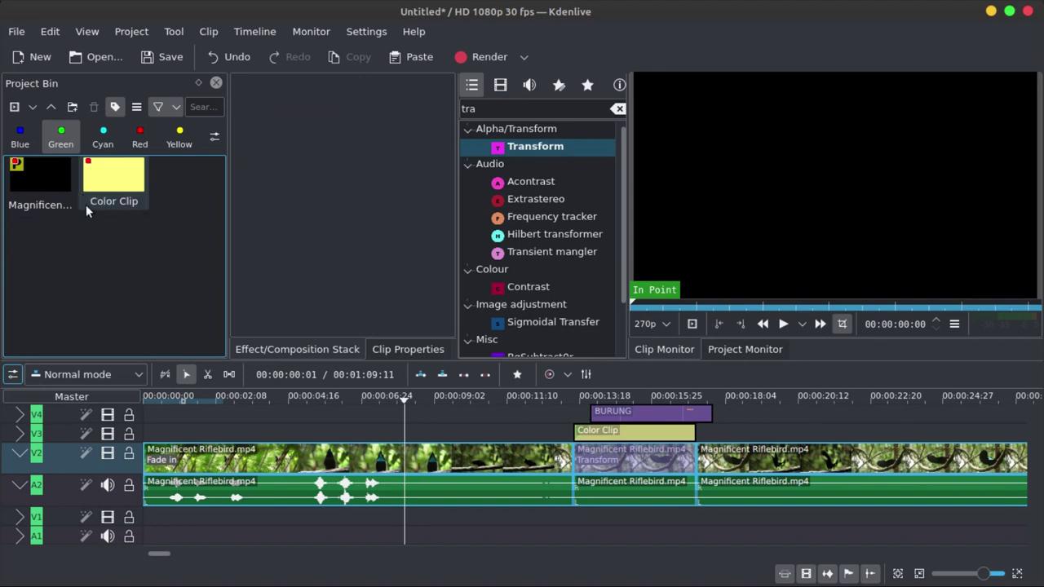
{"action": "left_click", "coordinate": [157, 107]}
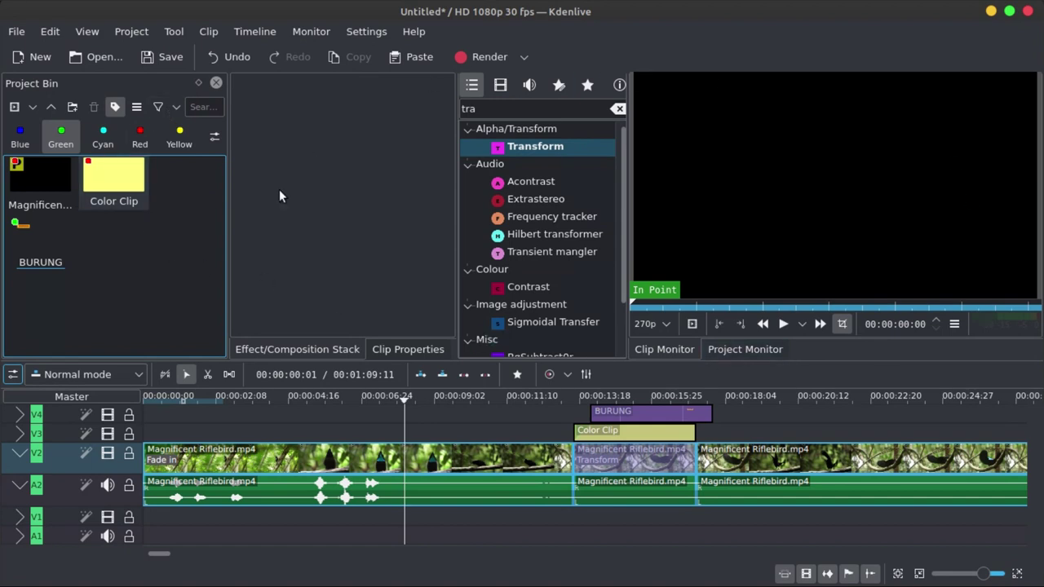
- Narrow the effect stack panel and widen the monitor panel, shifting the Effects list between them
{"action": "left_click_drag", "start_coordinate": [296, 348], "coordinate": [337, 234]}
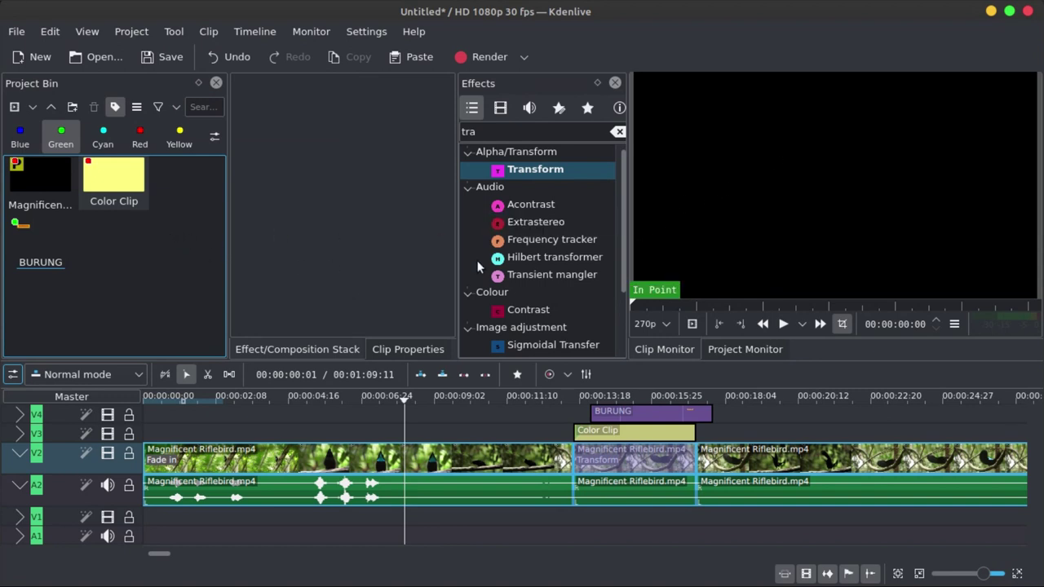
{"action": "left_click_drag", "start_coordinate": [459, 259], "coordinate": [346, 253]}
{"action": "left_click_drag", "start_coordinate": [627, 248], "coordinate": [524, 245]}
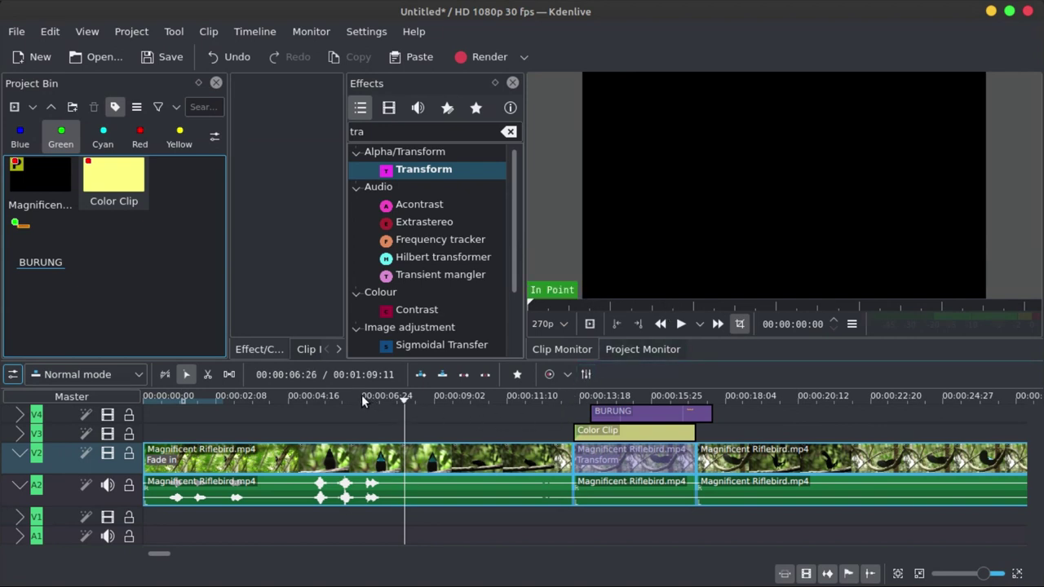
- Move the playhead to about 4 seconds and set the monitor's preview resolution to 1:1
{"action": "left_click_drag", "start_coordinate": [363, 399], "coordinate": [275, 401]}
{"action": "left_click", "coordinate": [560, 326]}
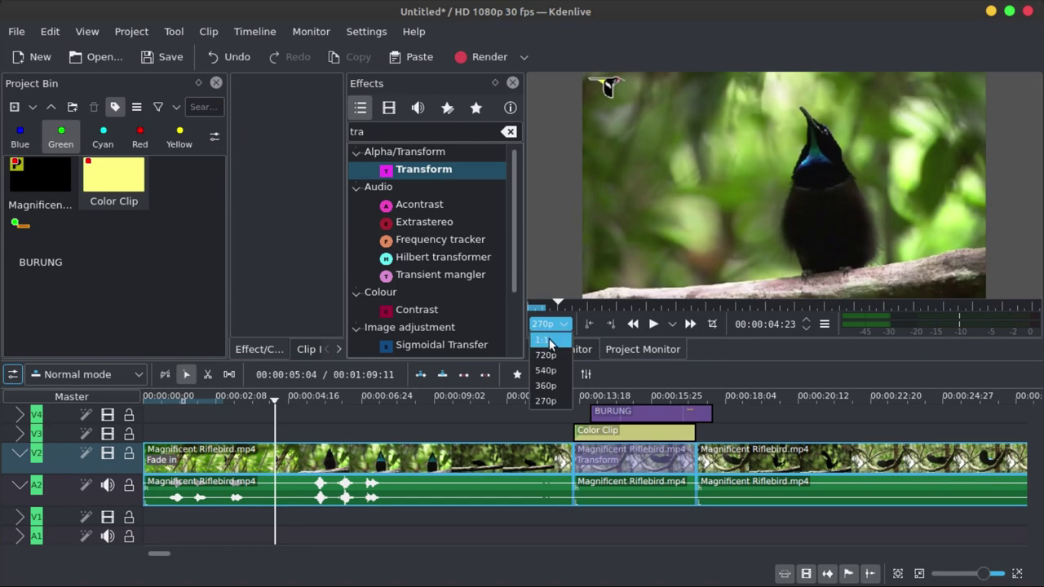
{"action": "left_click", "coordinate": [548, 340]}
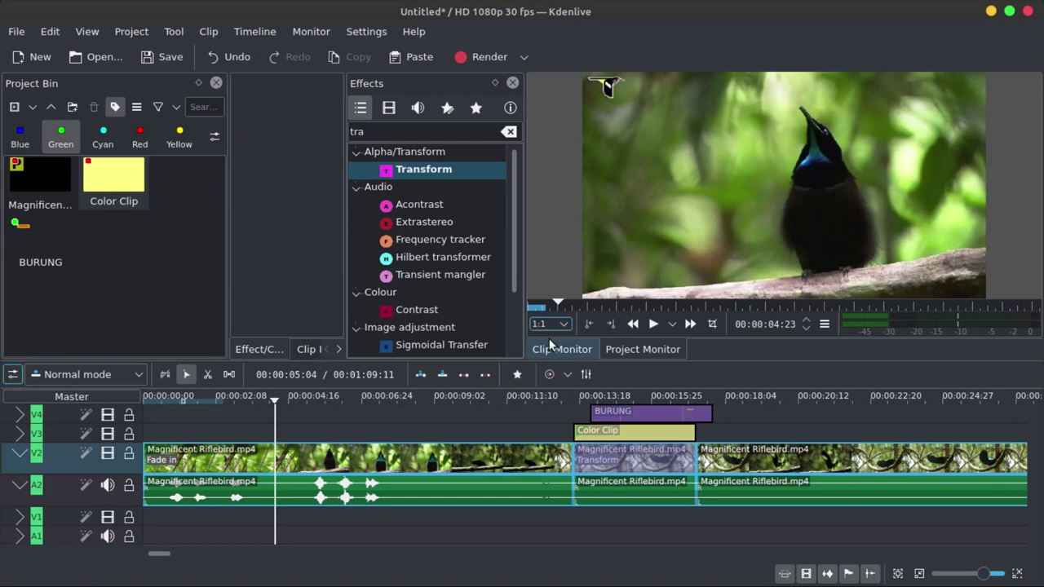
- Scrub and play the first clip from about 4 seconds at full preview quality, keeping the resolution at 1:1
{"action": "left_click", "coordinate": [323, 398]}
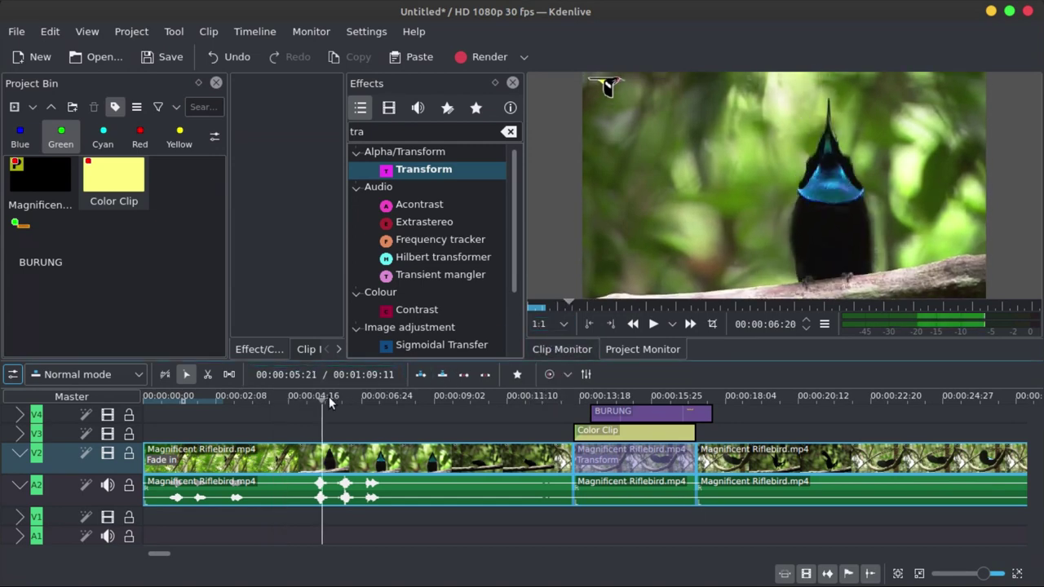
{"action": "left_click_drag", "start_coordinate": [329, 397], "coordinate": [276, 396]}
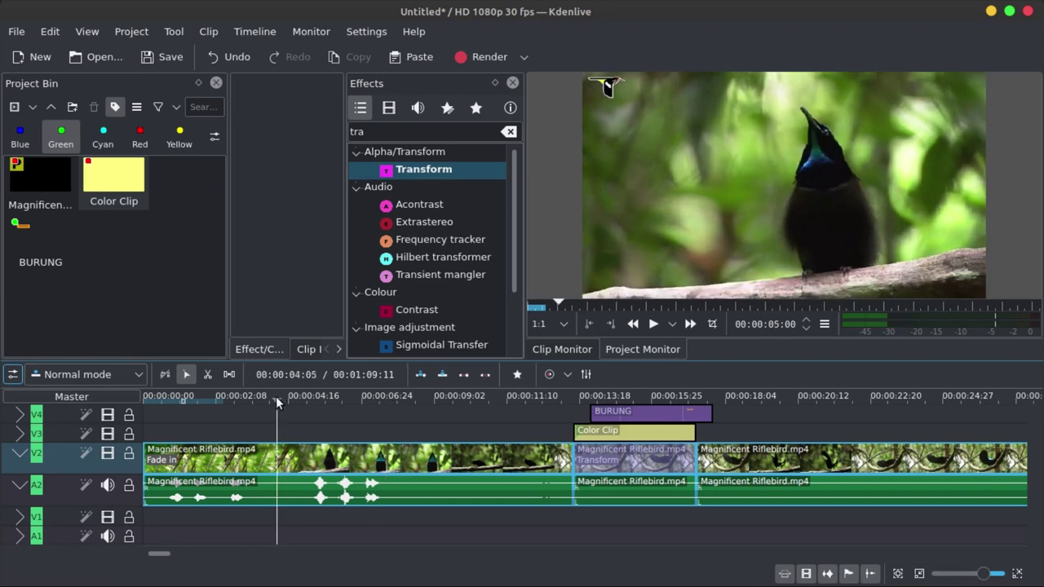
{"action": "left_click", "coordinate": [654, 324]}
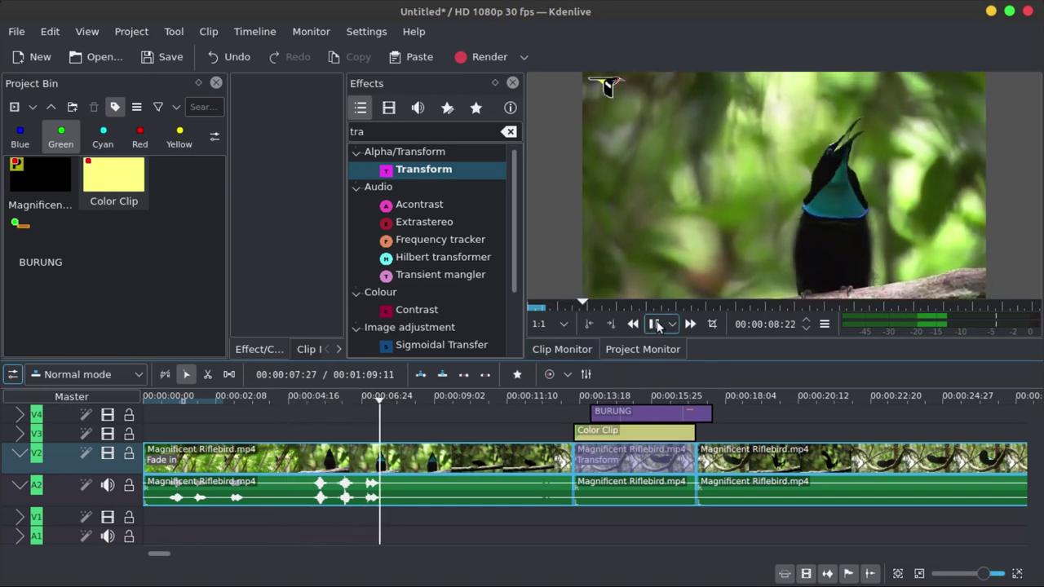
{"action": "left_click", "coordinate": [657, 324]}
{"action": "left_click", "coordinate": [565, 325]}
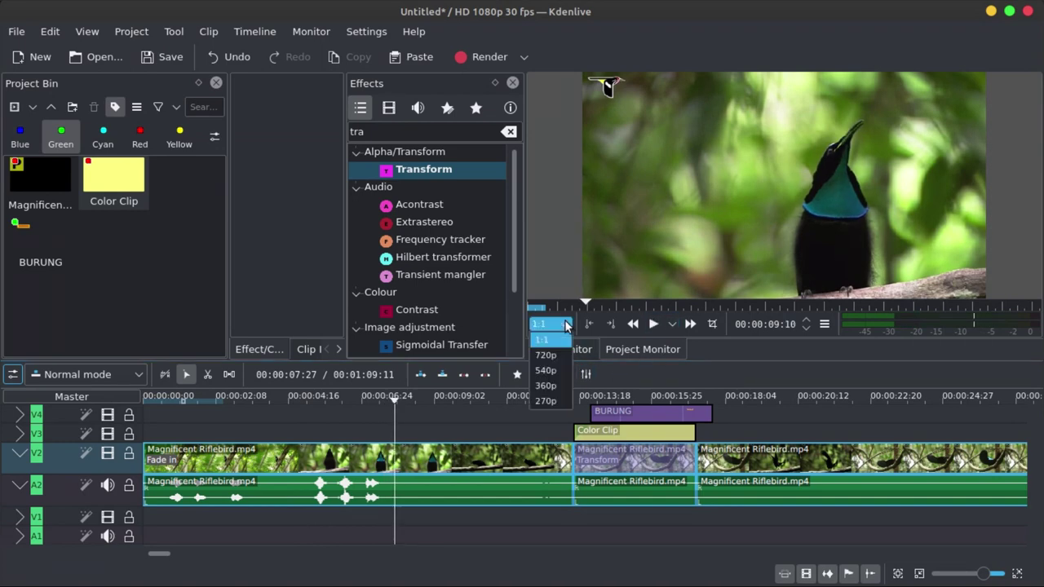
{"action": "left_click", "coordinate": [558, 337]}
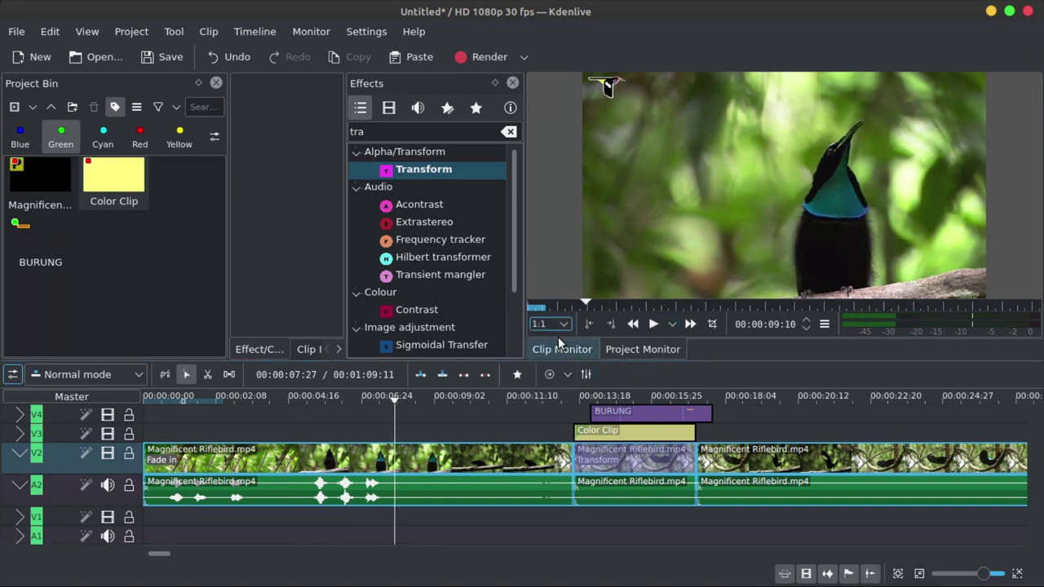
{"action": "left_click", "coordinate": [41, 184]}
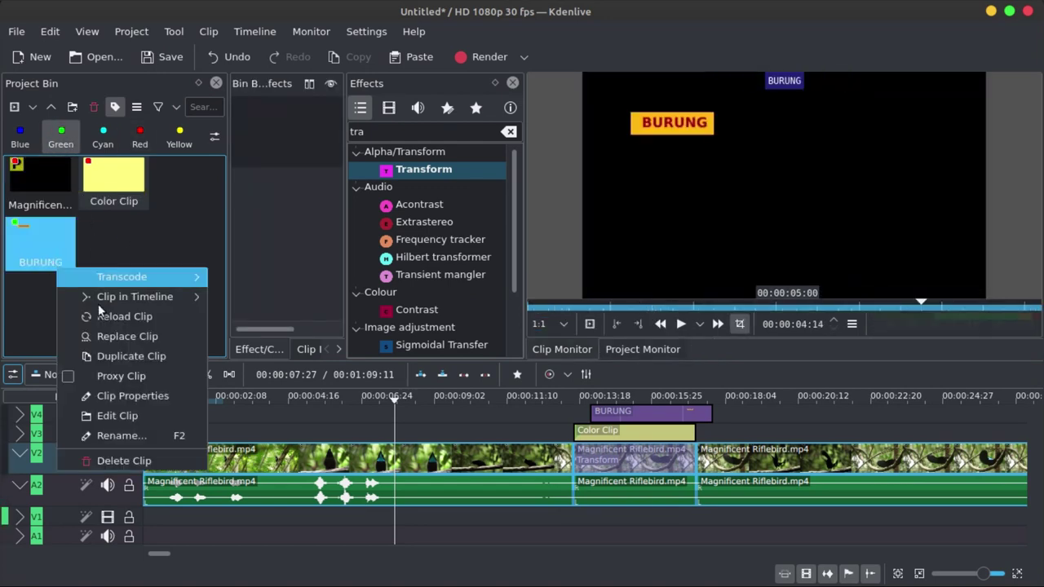
{"action": "right_click", "coordinate": [57, 267]}
{"action": "left_click", "coordinate": [564, 322]}
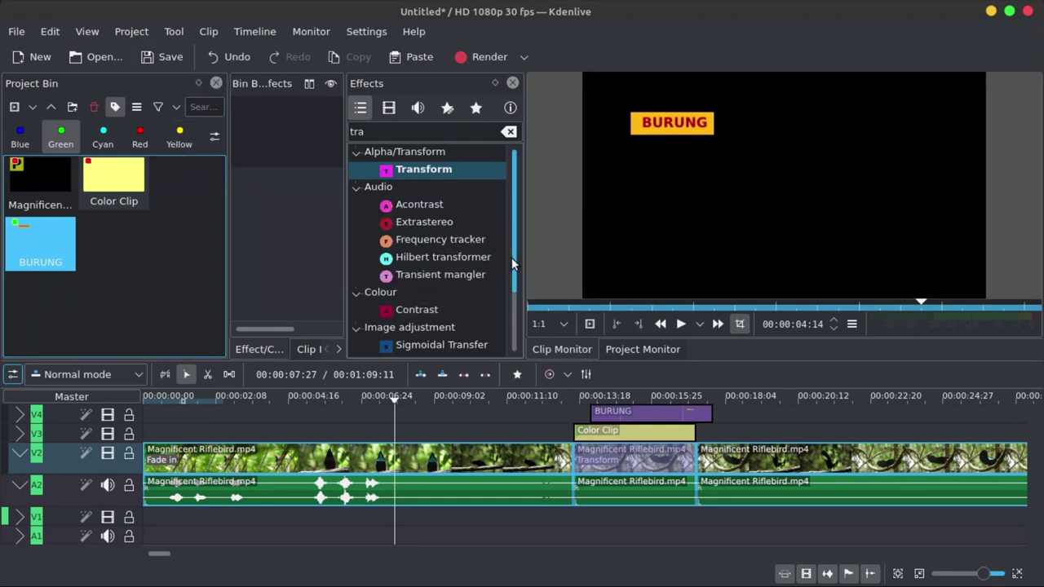
{"action": "scroll", "coordinate": [512, 257], "scroll_direction": "down", "scroll_amount": 2}
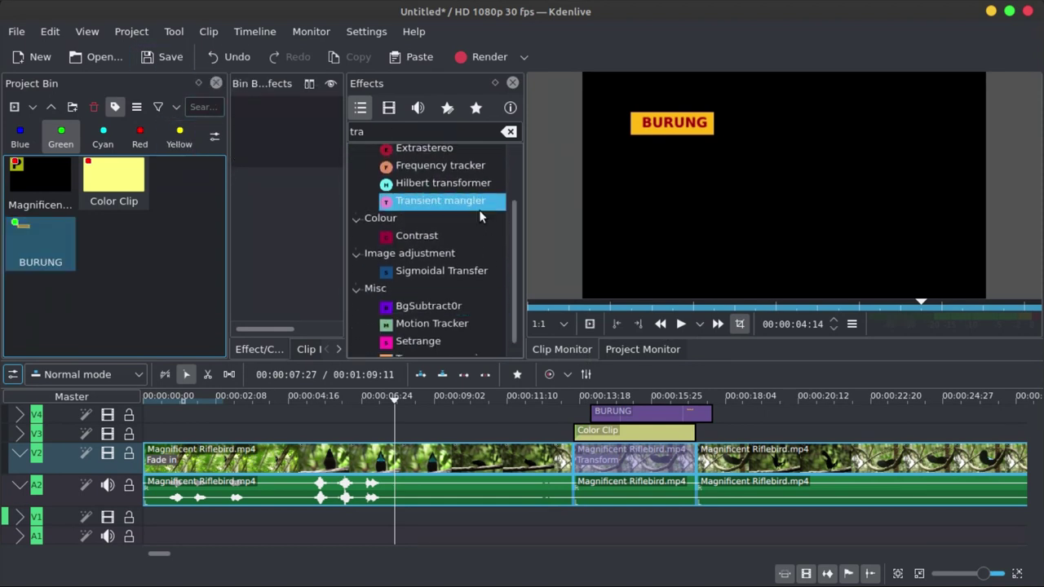
{"action": "left_click", "coordinate": [478, 463]}
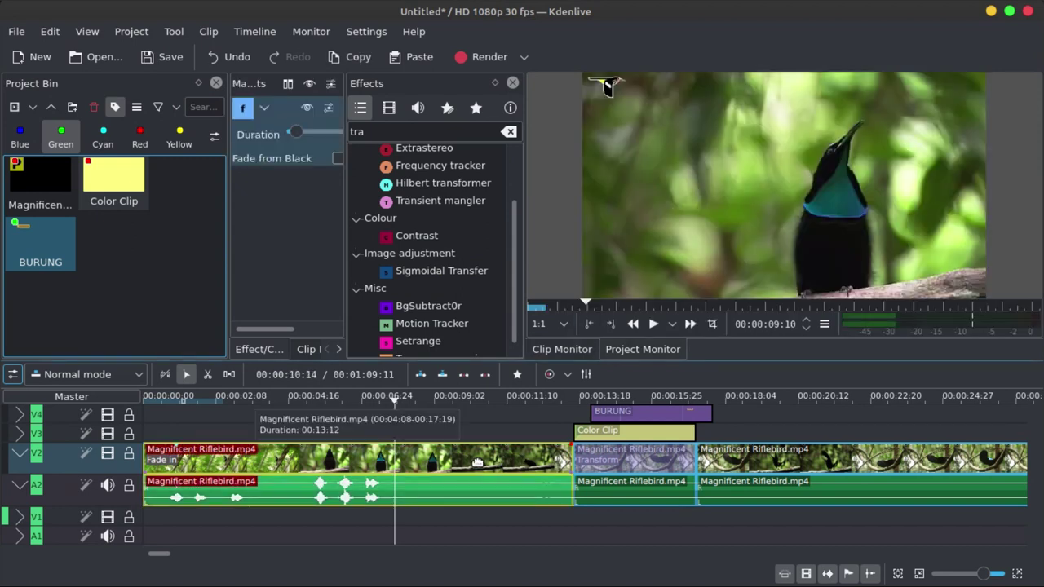
- Examine the effect categories that can be added to the selected timeline clip, along with the track commands
{"action": "left_click", "coordinate": [261, 39]}
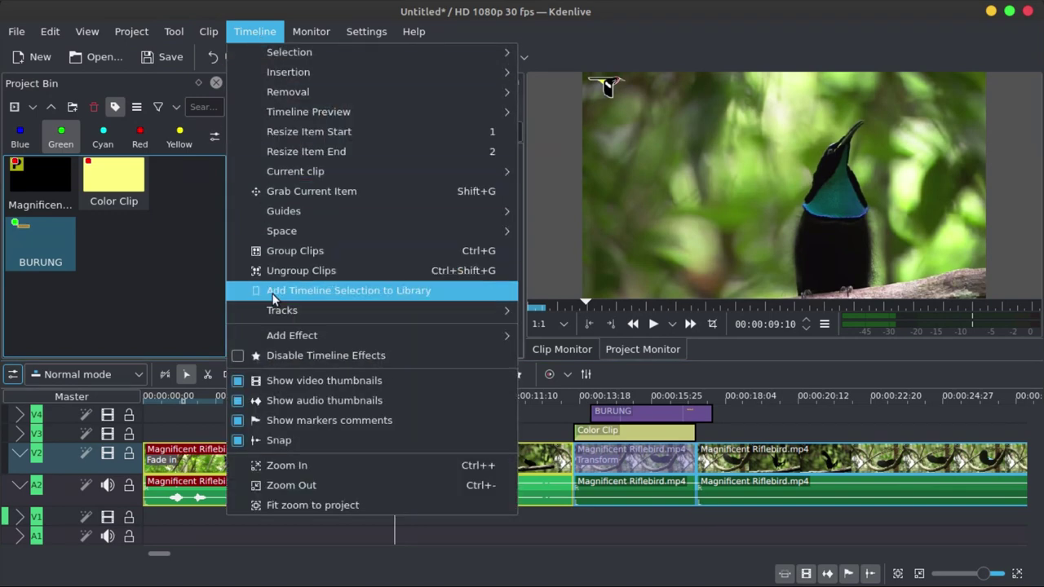
{"action": "mouse_move", "coordinate": [289, 339]}
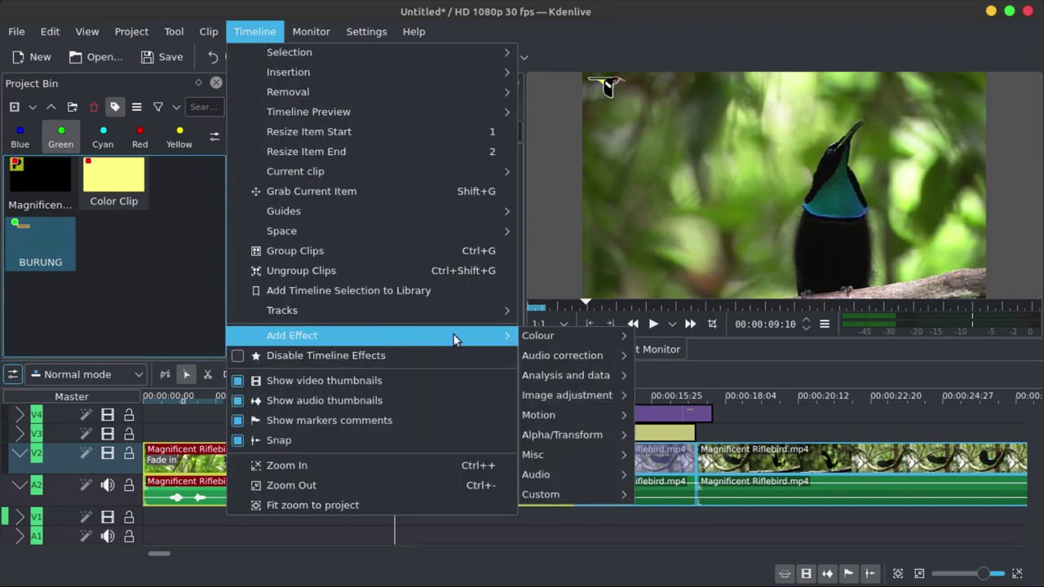
{"action": "mouse_move", "coordinate": [561, 336]}
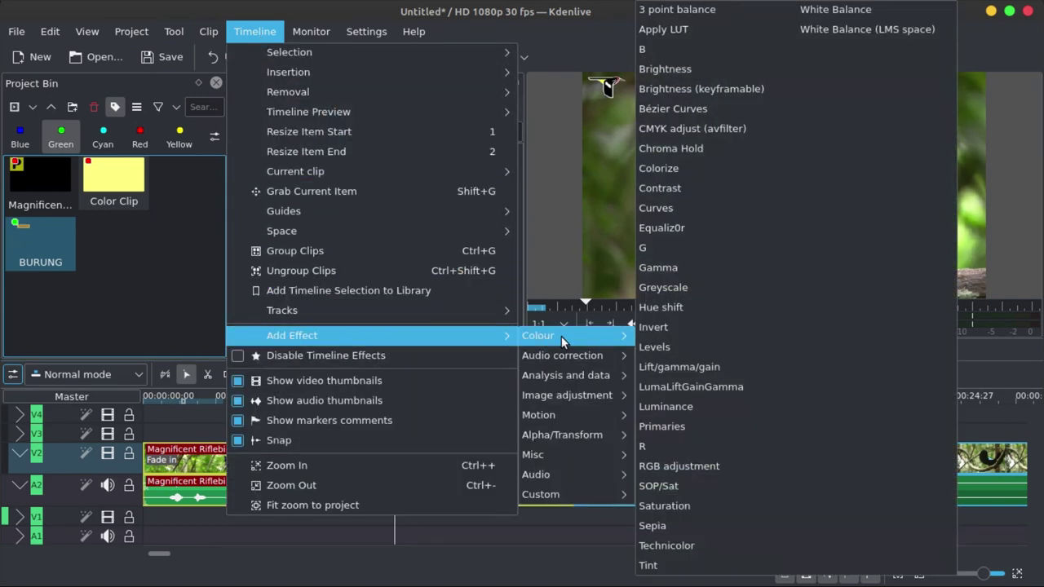
{"action": "mouse_move", "coordinate": [564, 359]}
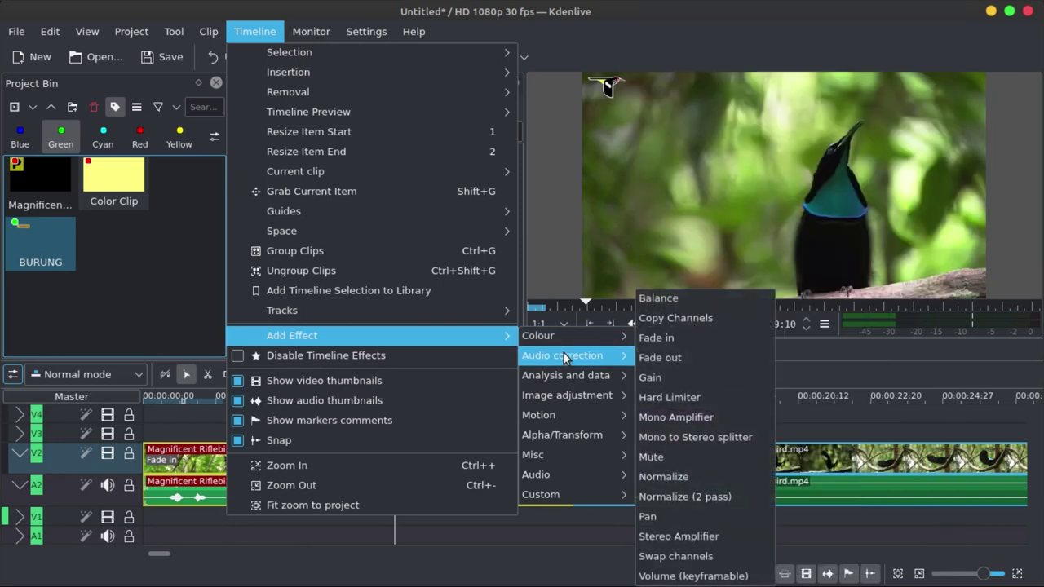
{"action": "mouse_move", "coordinate": [583, 377]}
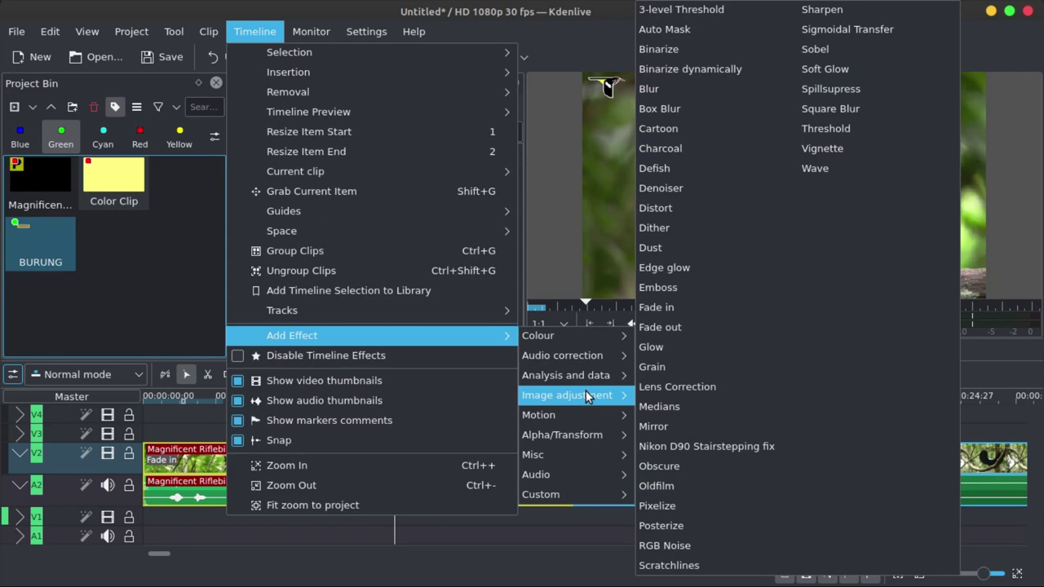
{"action": "mouse_move", "coordinate": [598, 436]}
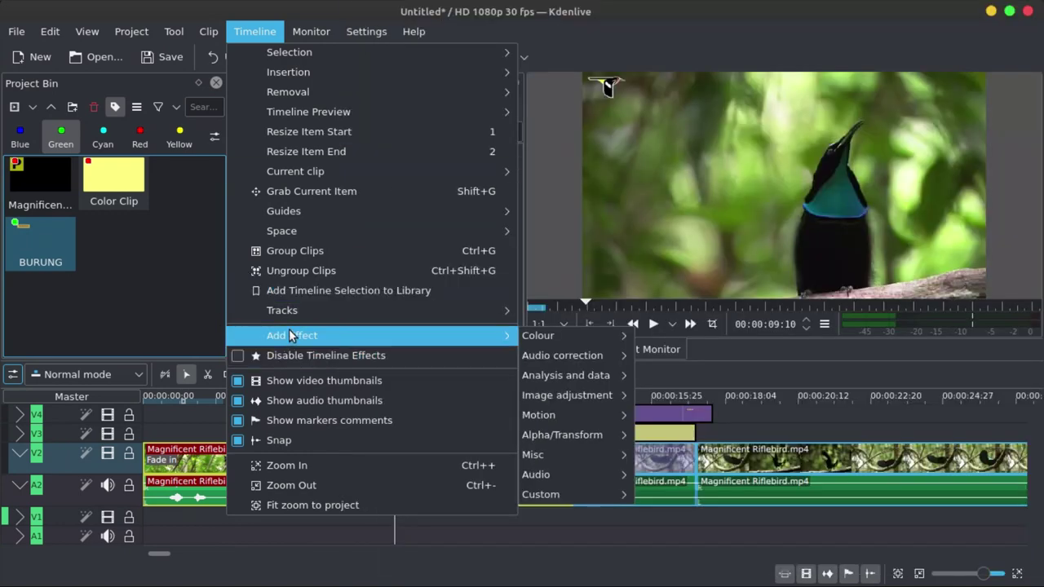
{"action": "mouse_move", "coordinate": [317, 319]}
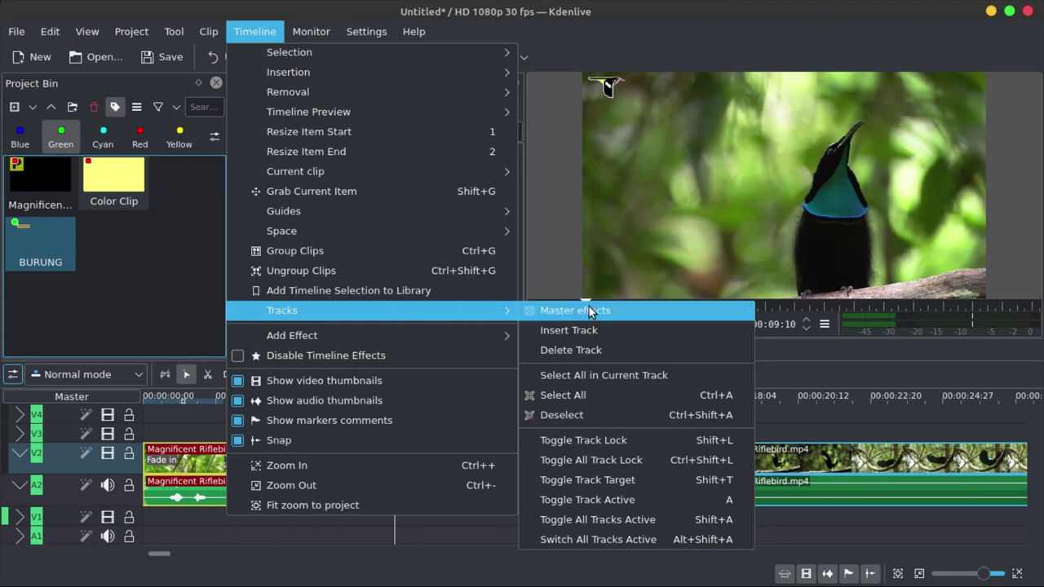
{"action": "left_click", "coordinate": [669, 35]}
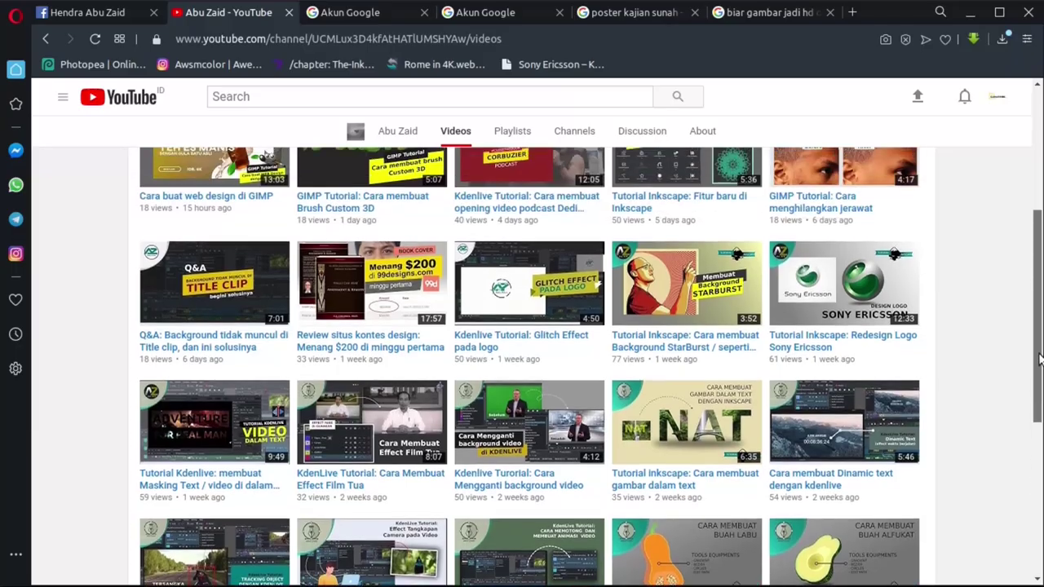
- Subscribe to the tutorial channel on YouTube in the browser and turn on all notifications for it
{"action": "scroll", "coordinate": [914, 244], "scroll_direction": "up", "scroll_amount": 5}
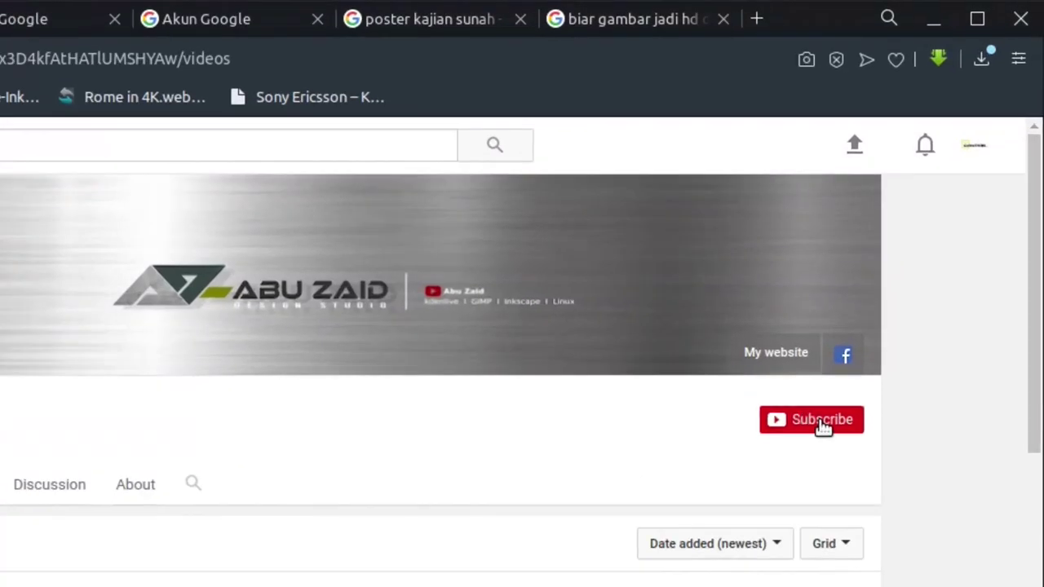
{"action": "left_click", "coordinate": [824, 427]}
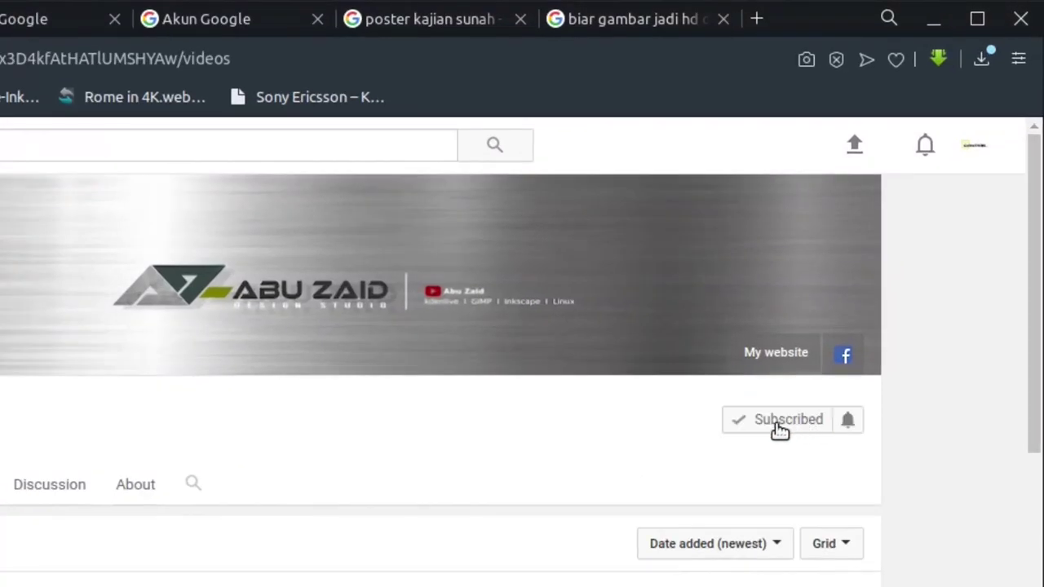
{"action": "left_click", "coordinate": [854, 423]}
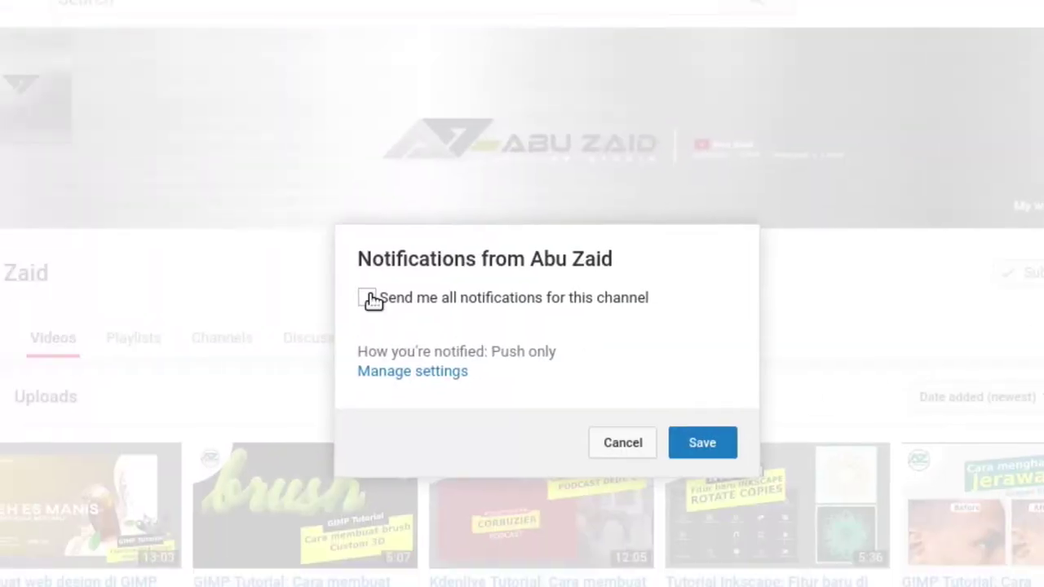
{"action": "left_click", "coordinate": [192, 395]}
{"action": "left_click", "coordinate": [524, 540]}
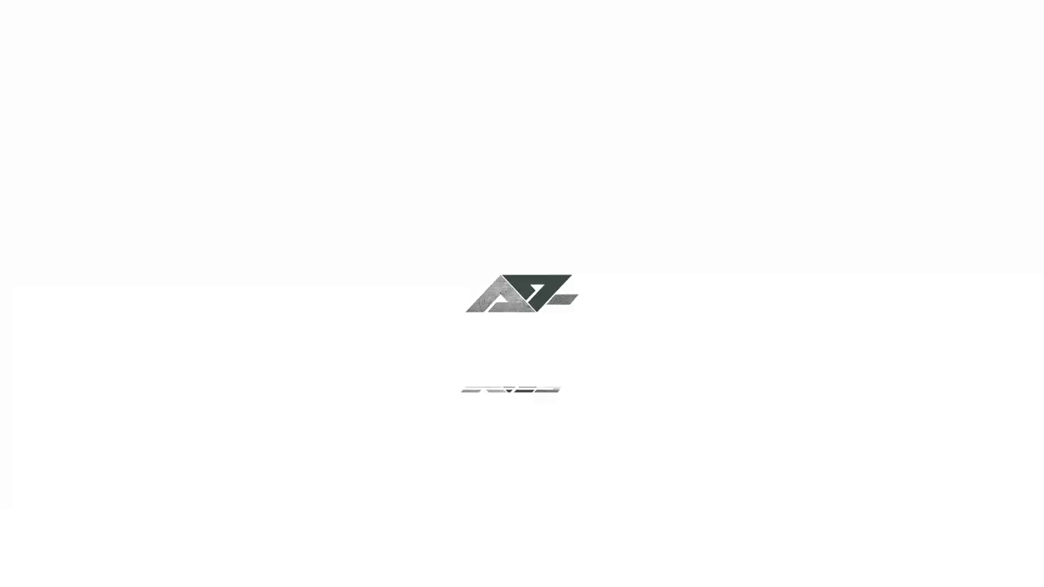